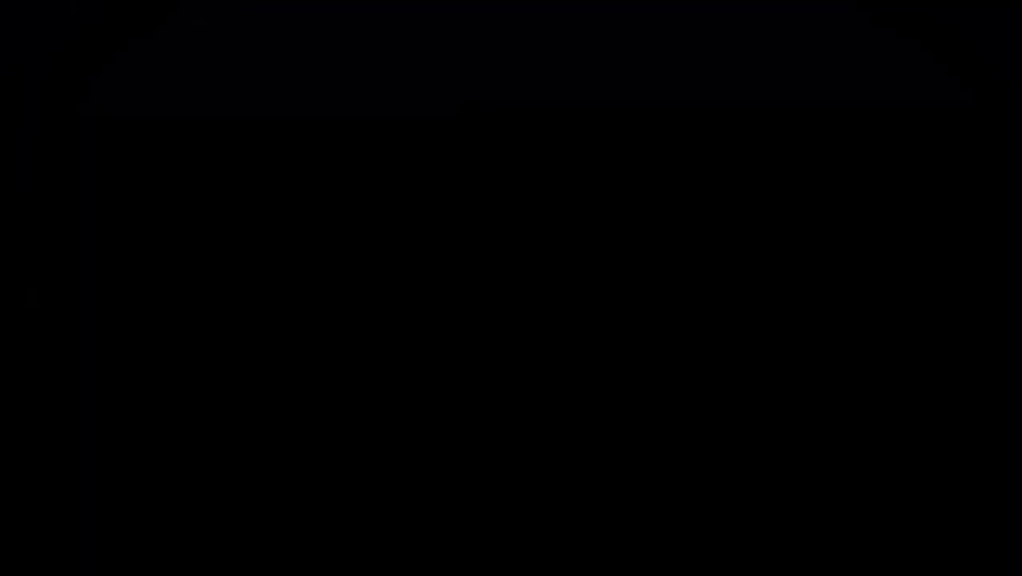
- Scroll down the Instagram profile grid and open the poster 080 post
scroll(512, 319, "down", 5)
scroll(512, 320, "down", 5)
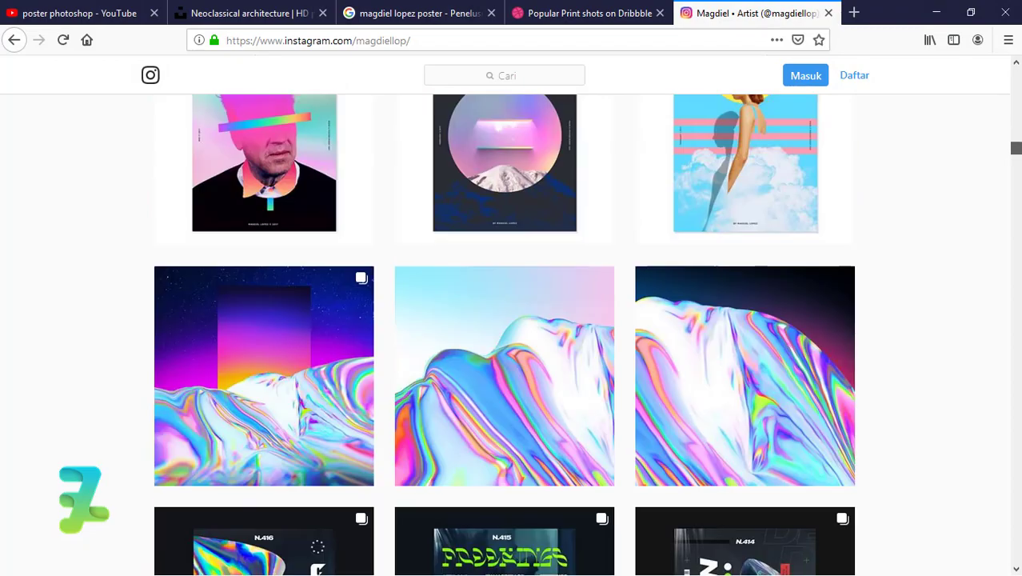
scroll(512, 320, "down", 5)
mouse_move(1015, 174)
left_mouse_down()
mouse_move(995, 360)
mouse_move(1001, 551)
mouse_move(994, 516)
left_mouse_up()
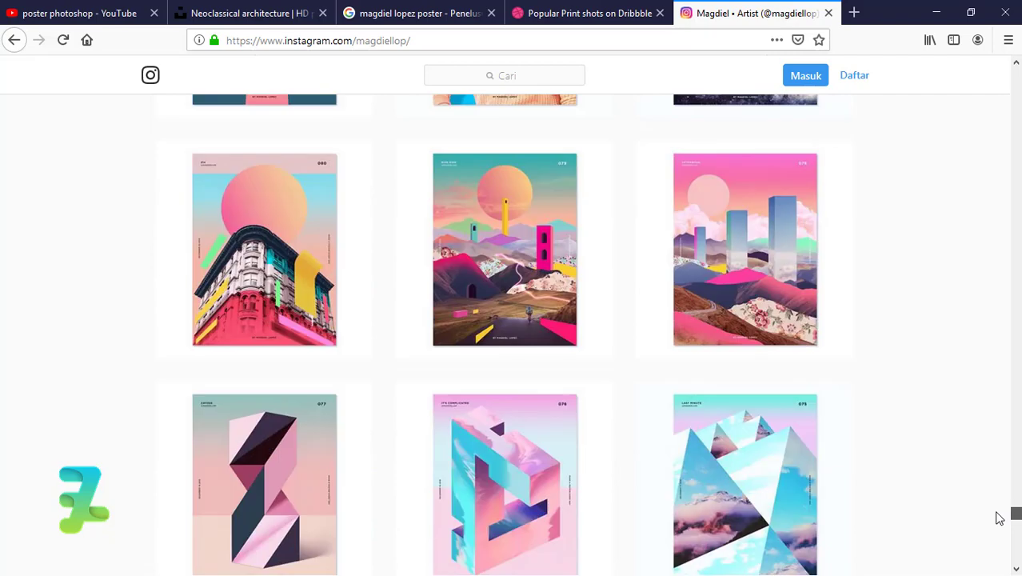
left_click(277, 208)
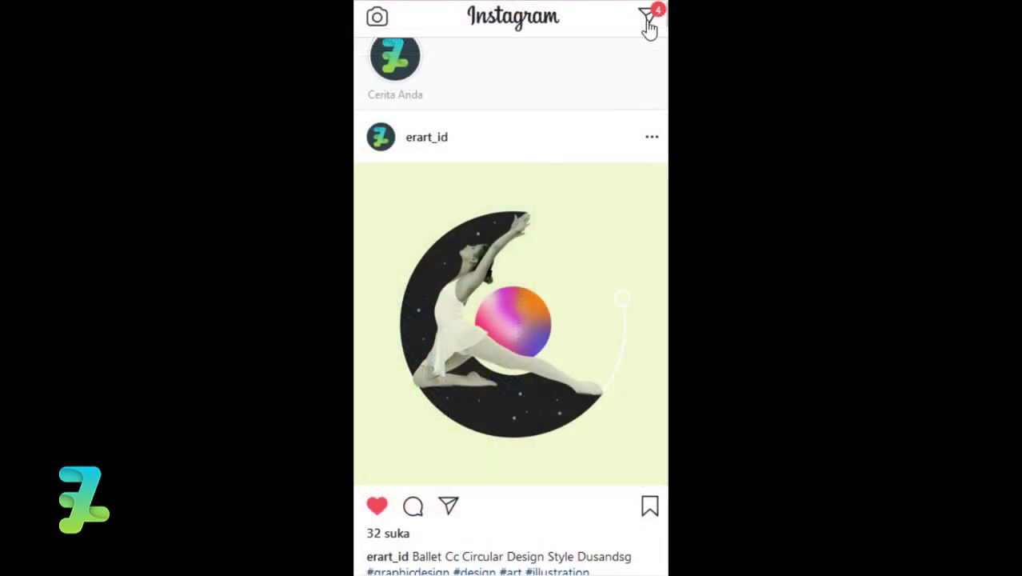
- Open Instagram Direct messages and view the most recent conversation
left_click(647, 21)
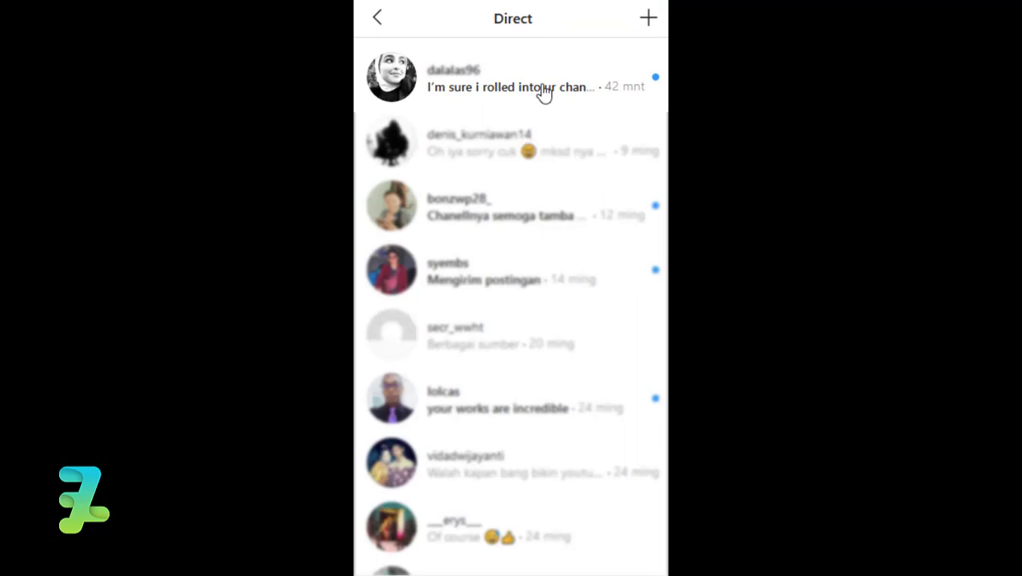
left_click(541, 92)
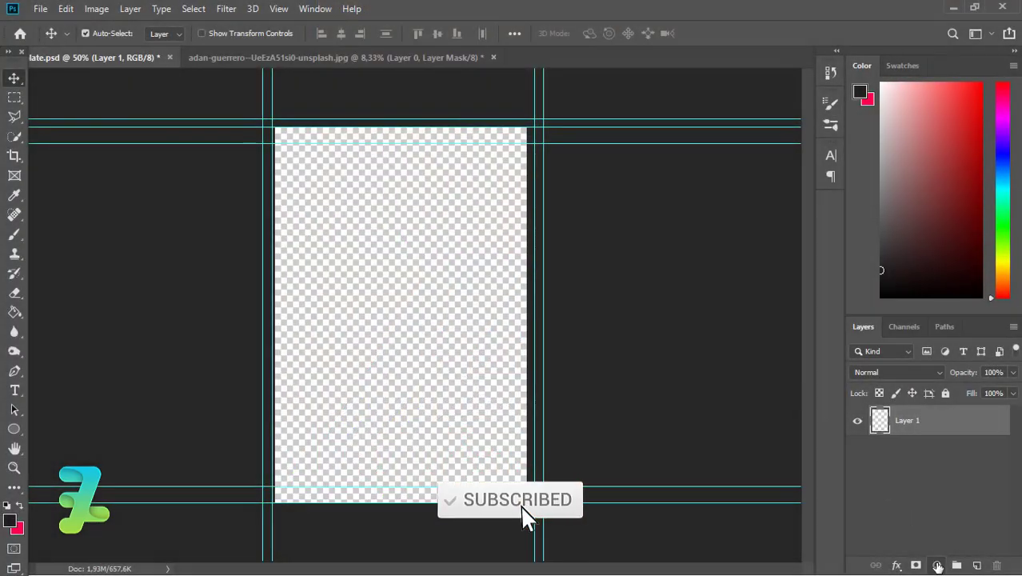
- Add a Gradient Fill layer using the pink-to-orange gradient preset
left_click(938, 566)
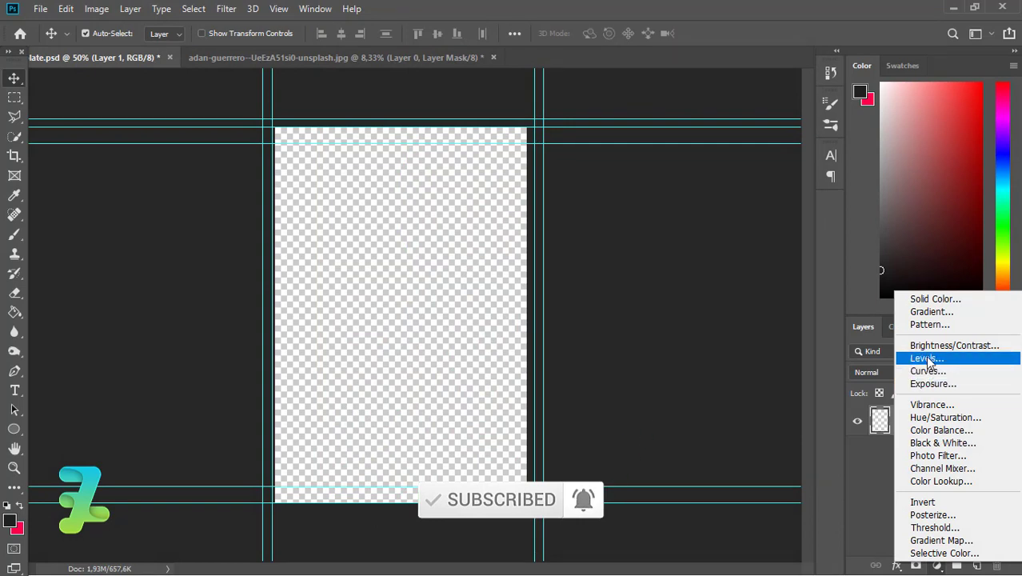
left_click(925, 312)
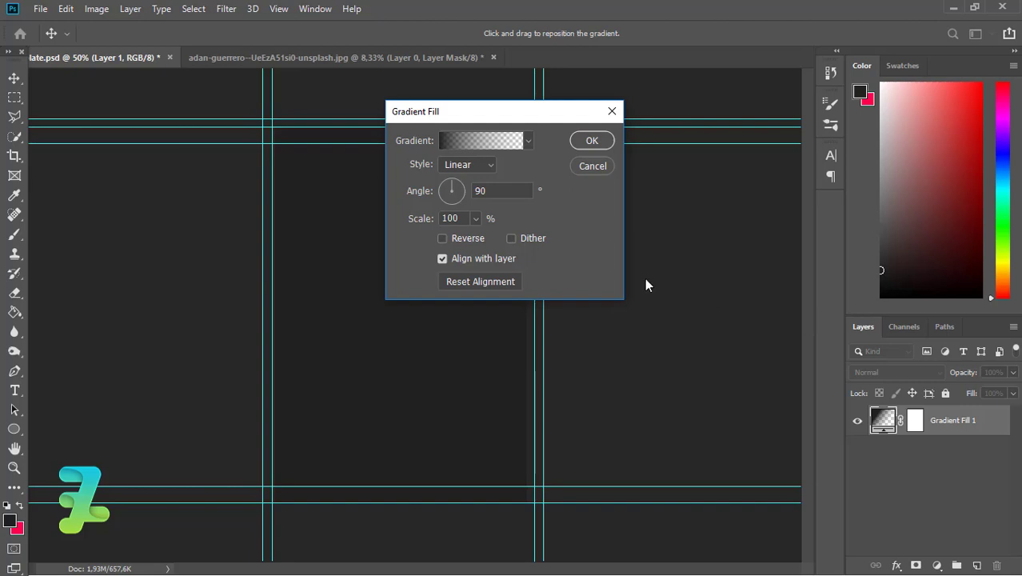
left_click(494, 143)
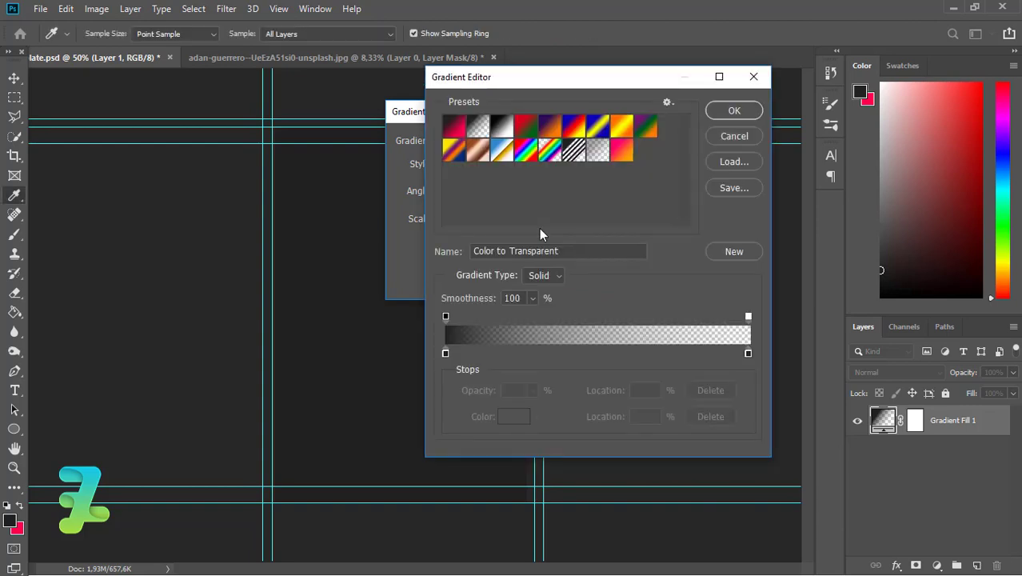
left_click_drag(482, 162, 564, 171)
left_click(619, 153)
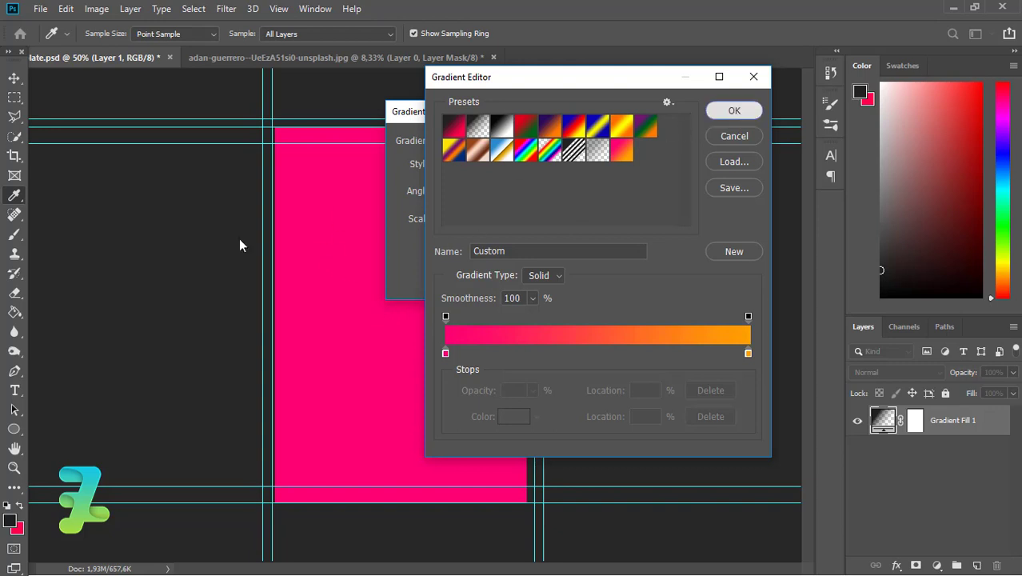
left_click(729, 112)
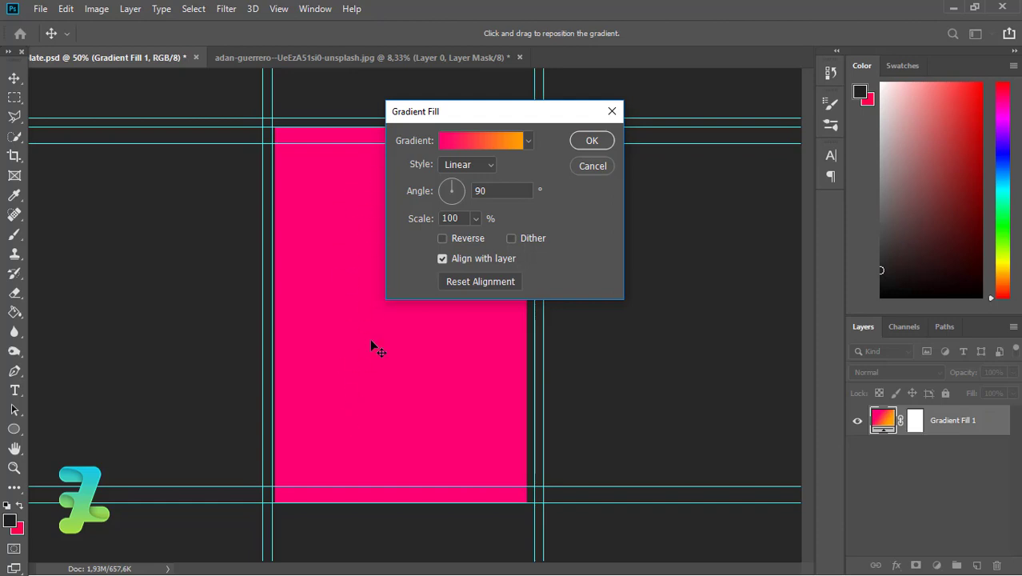
- Move the gradient's pink and orange stops inward, with orange at about 87%, and apply
left_click(476, 138)
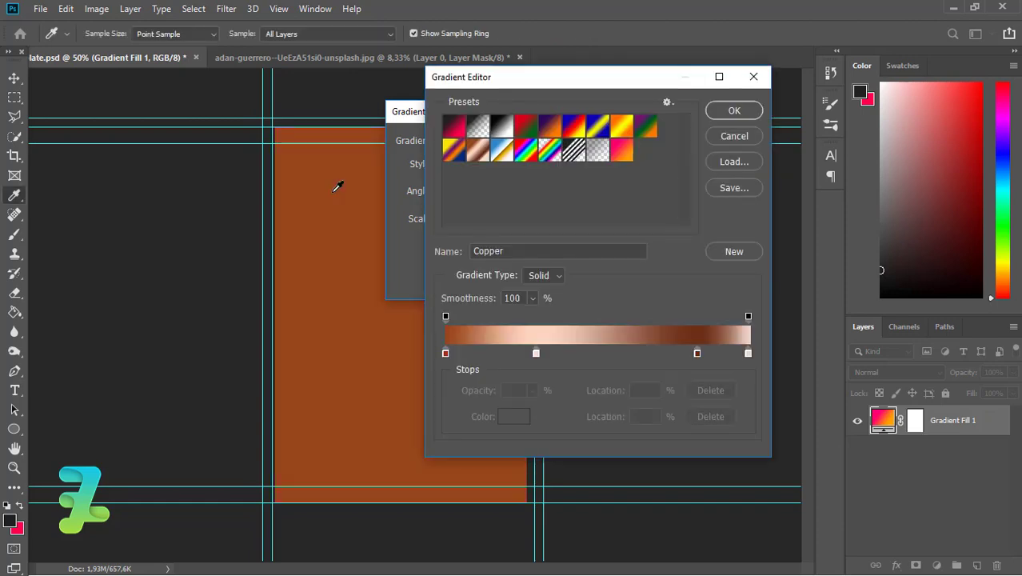
left_click(619, 152)
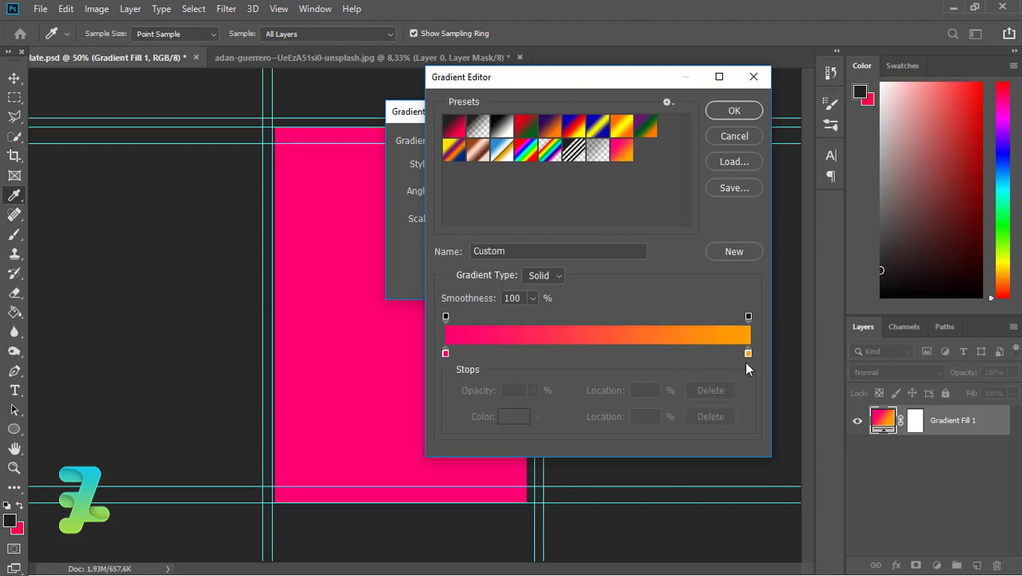
left_click_drag(745, 353, 640, 362)
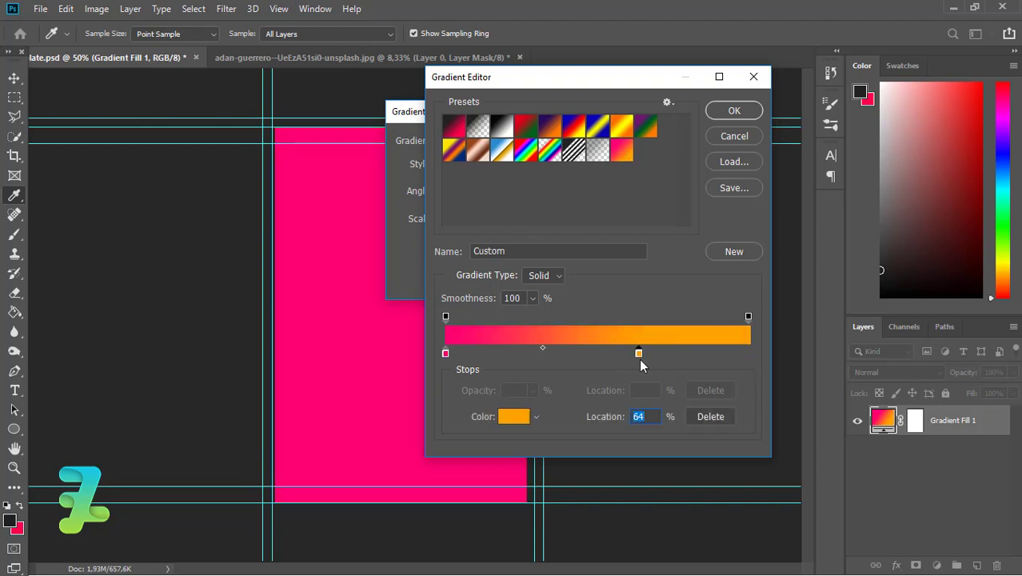
left_click_drag(451, 357, 529, 358)
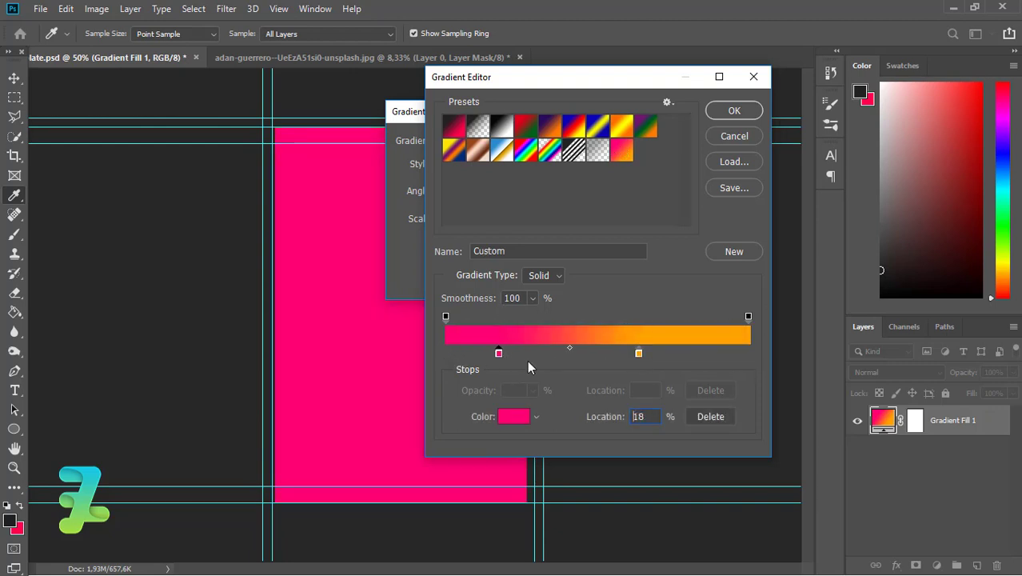
left_click_drag(638, 352, 707, 353)
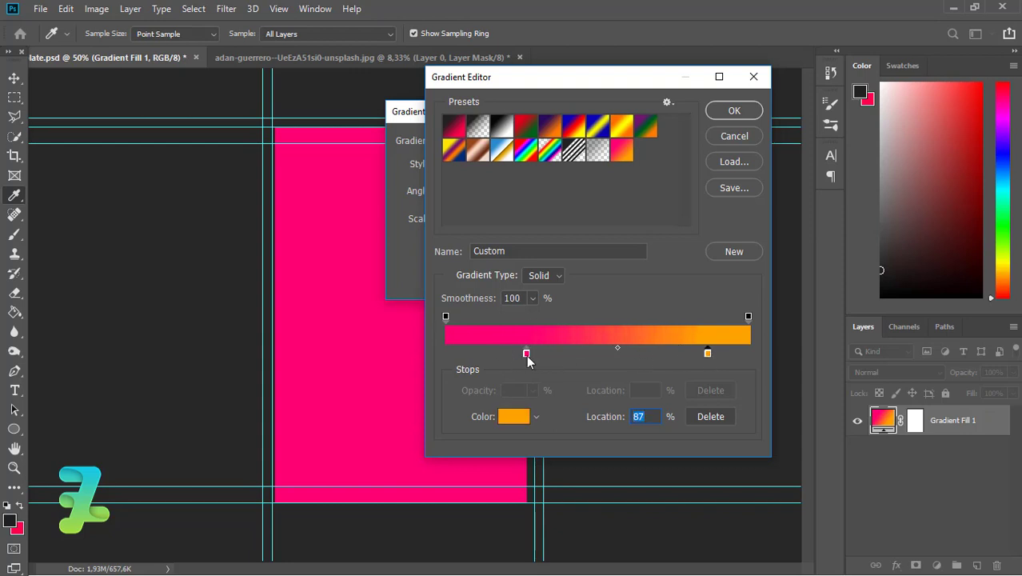
left_click_drag(527, 357, 473, 357)
left_click(728, 113)
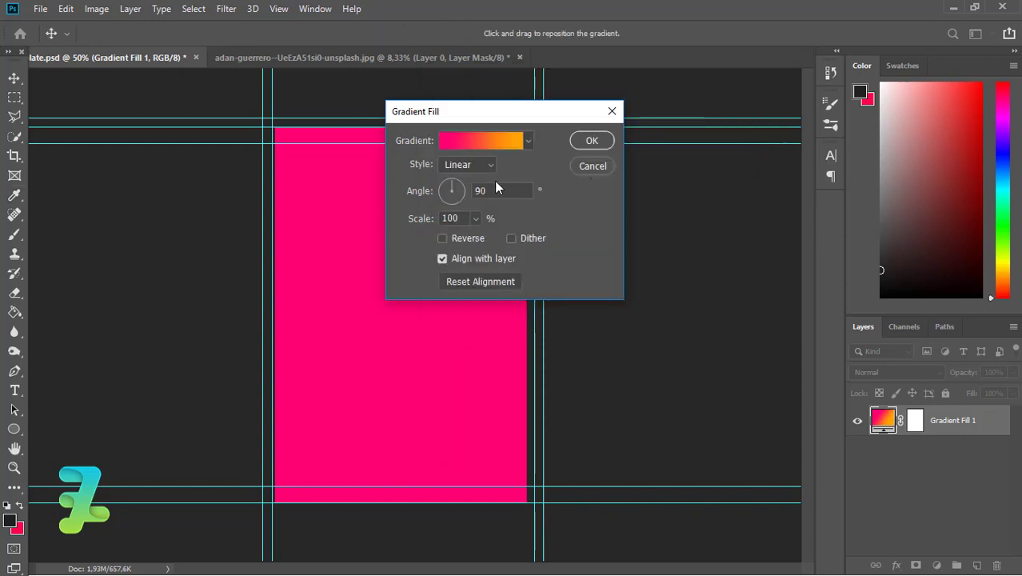
left_click(591, 140)
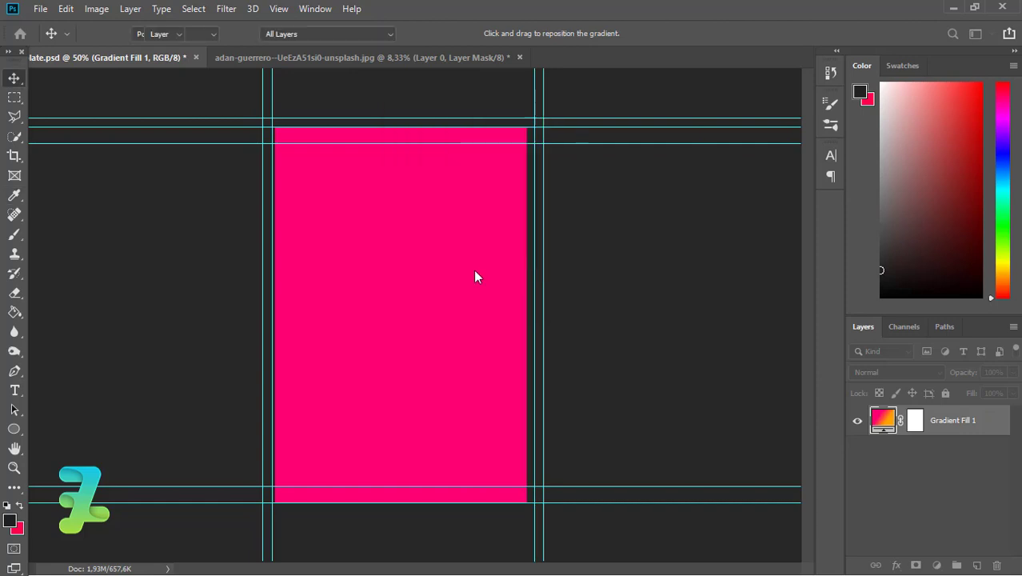
- Reposition the gradient so it runs from orange at top to pink at bottom
double_click(884, 422)
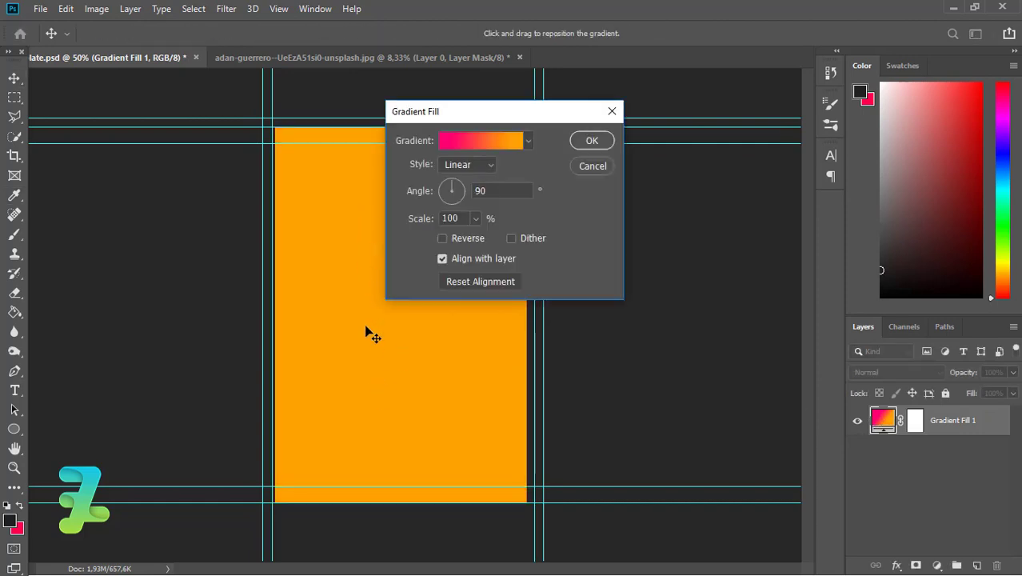
mouse_move(357, 272)
left_mouse_down()
mouse_move(358, 137)
mouse_move(352, 363)
left_mouse_up()
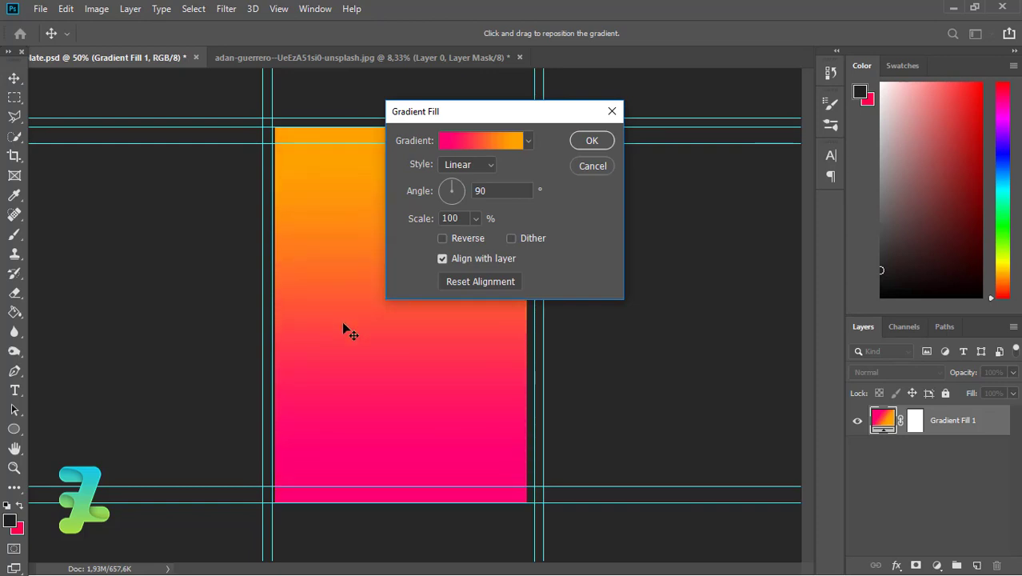
left_click(592, 140)
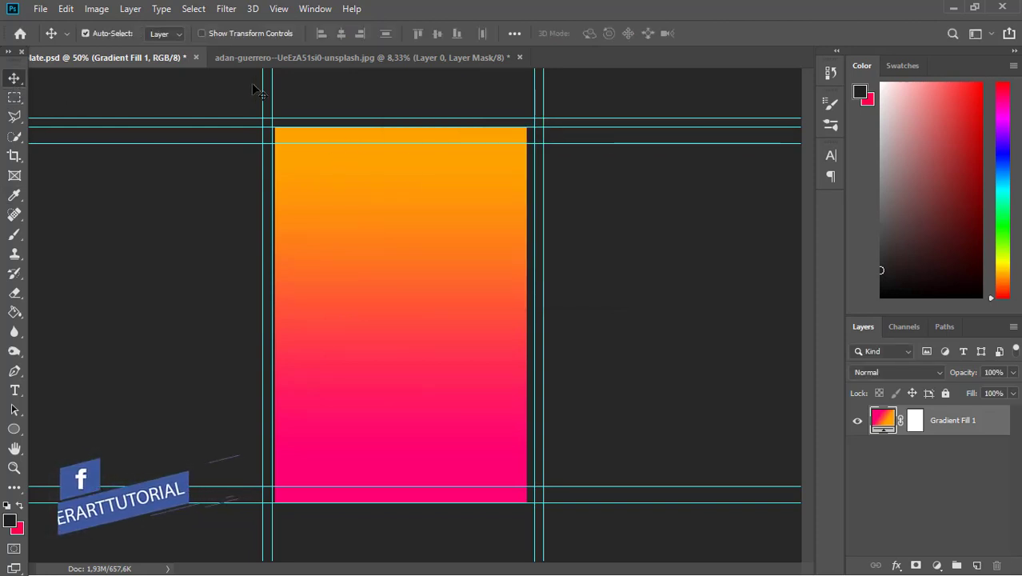
- Copy the cut-out building photo into the poster as Layer 1, ready for resizing
left_click(275, 66)
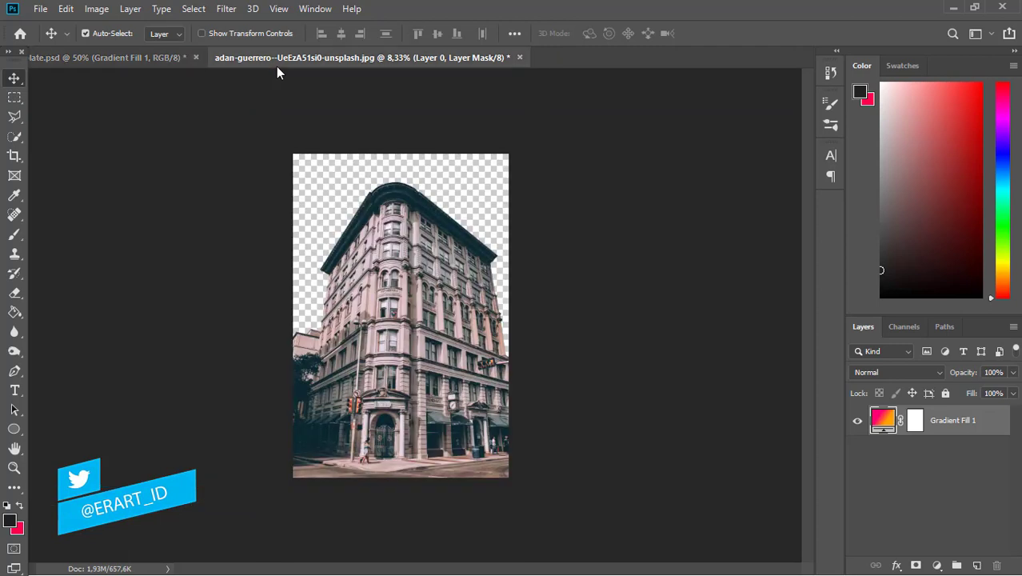
right_click(275, 59)
key("Escape")
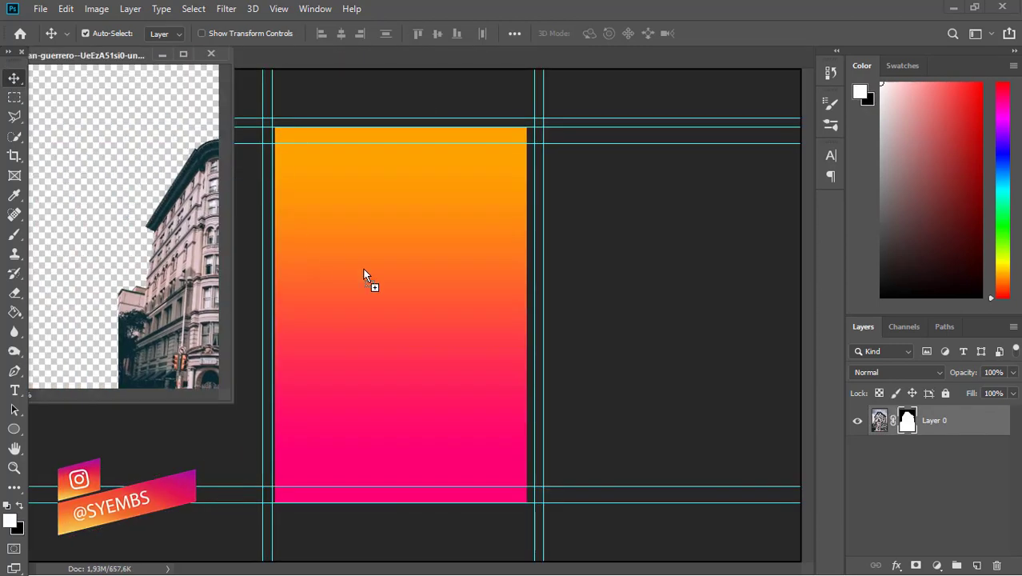
left_click_drag(363, 276, 364, 278)
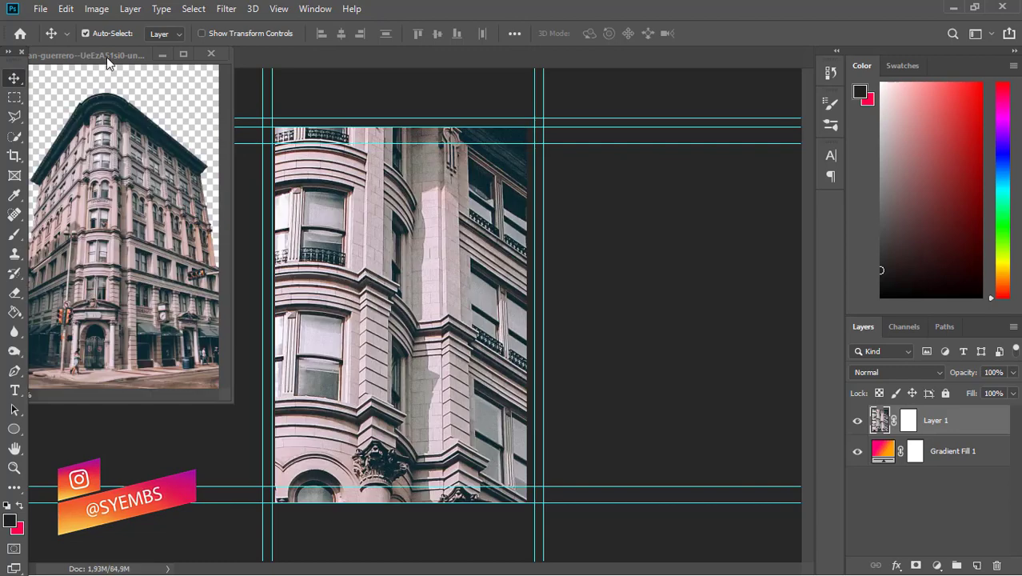
left_click_drag(133, 55, 126, 61)
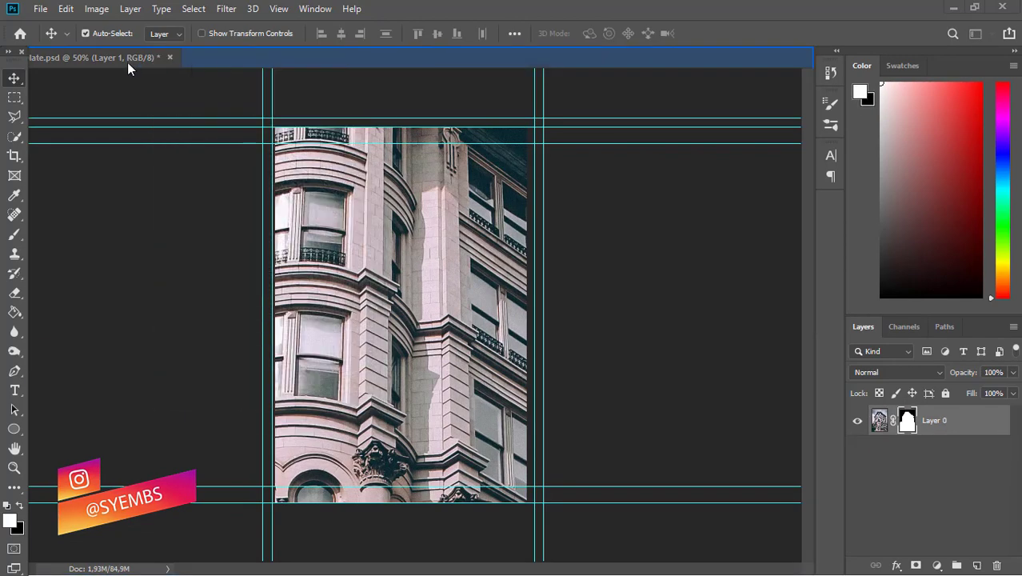
left_click(126, 62)
left_click_drag(442, 272, 474, 324)
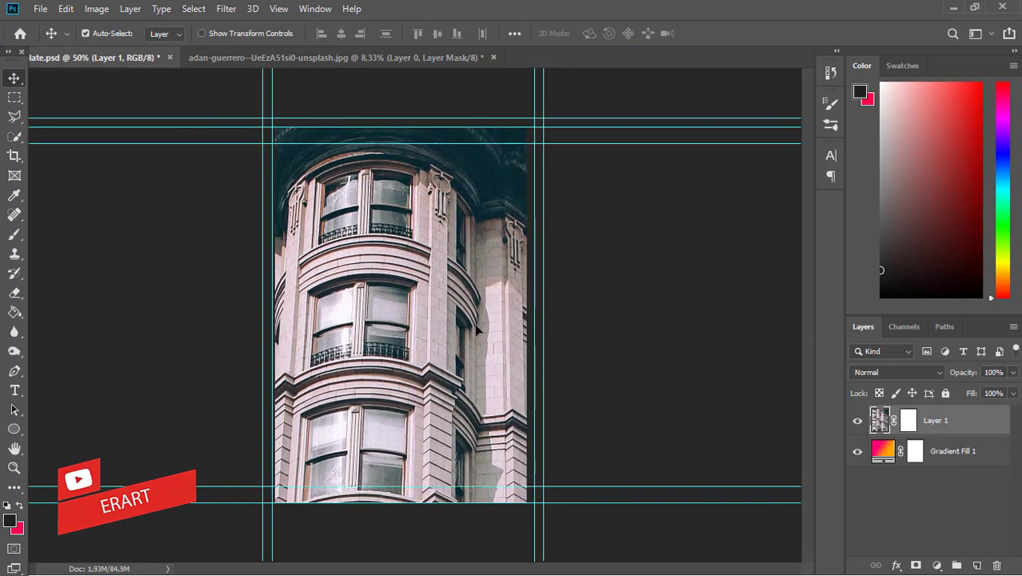
key("ctrl+minus")
key("ctrl+minus")
key("ctrl+minus")
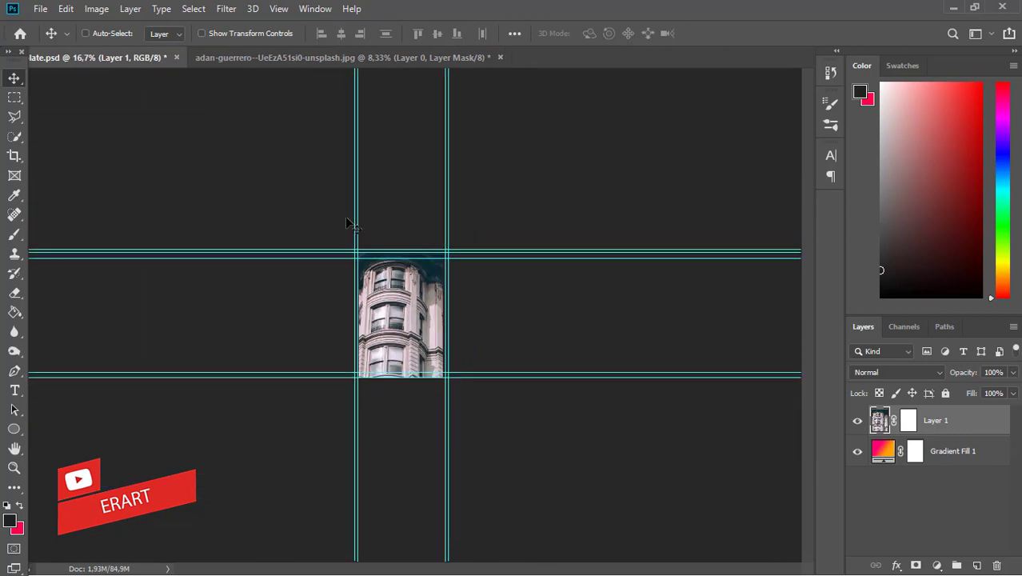
key("ctrl+t")
key("ctrl+minus")
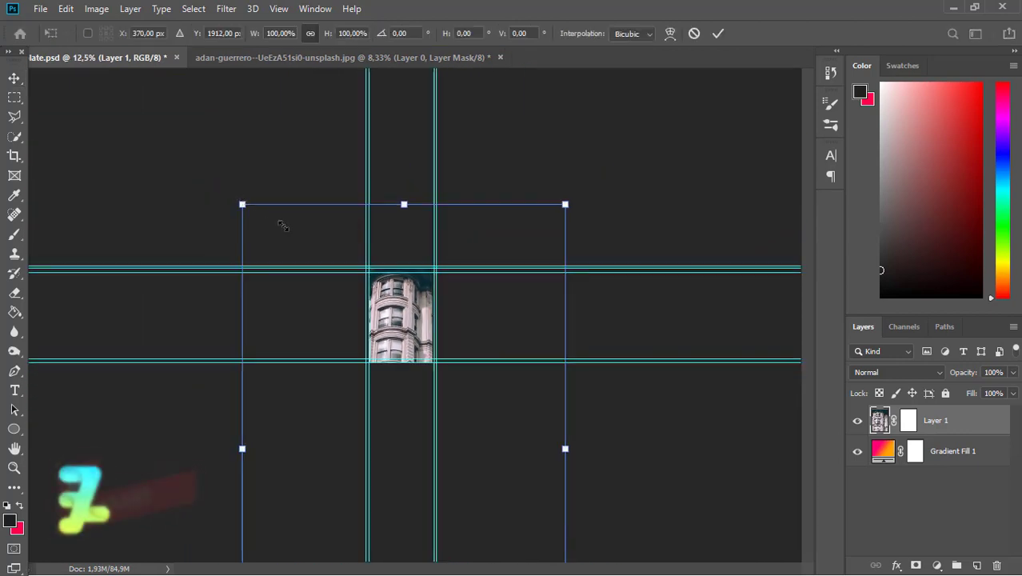
- Scale the building to about 23% and drag it to the bottom of the gradient frame
mouse_move(241, 203)
left_mouse_down()
mouse_move(314, 252)
mouse_move(375, 338)
left_mouse_up()
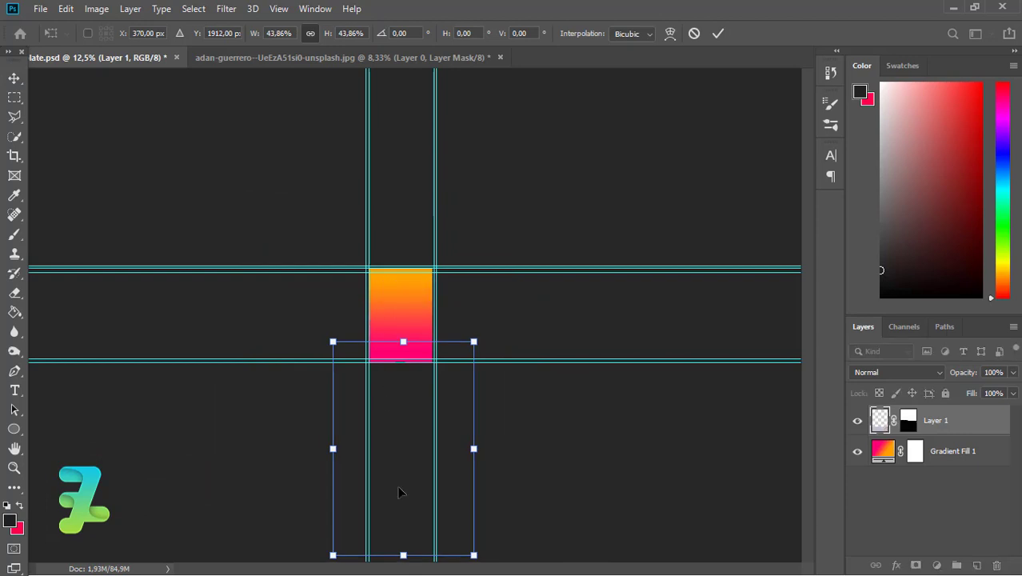
left_click_drag(399, 490, 400, 392)
left_click_drag(330, 265, 353, 284)
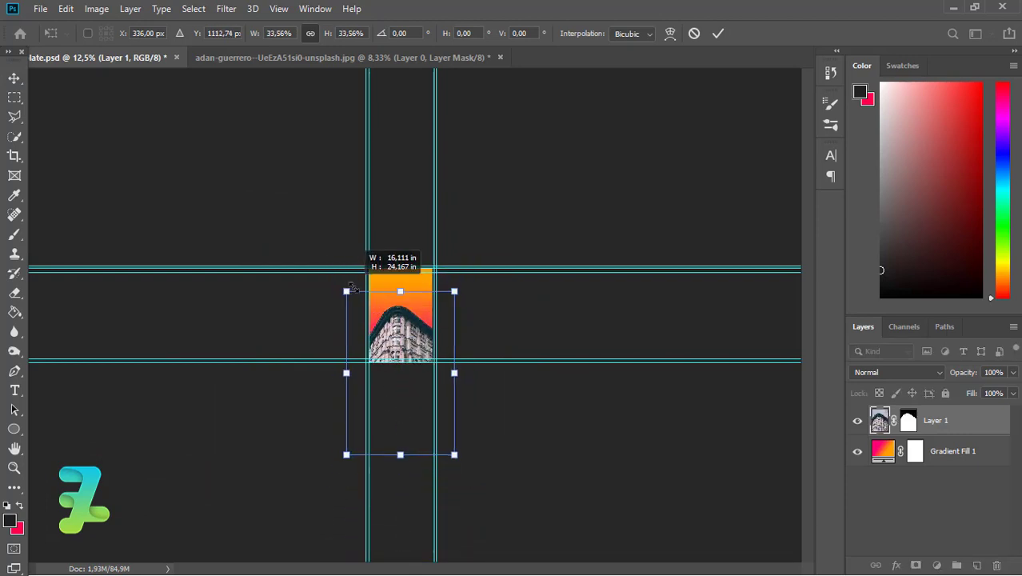
key("ctrl+plus")
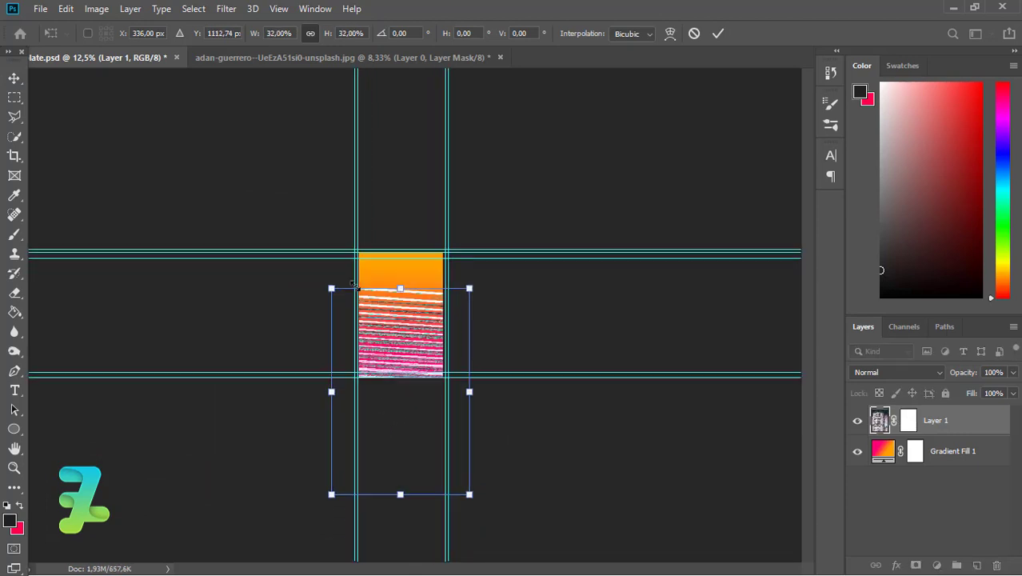
key("ctrl+plus")
key("ctrl+plus")
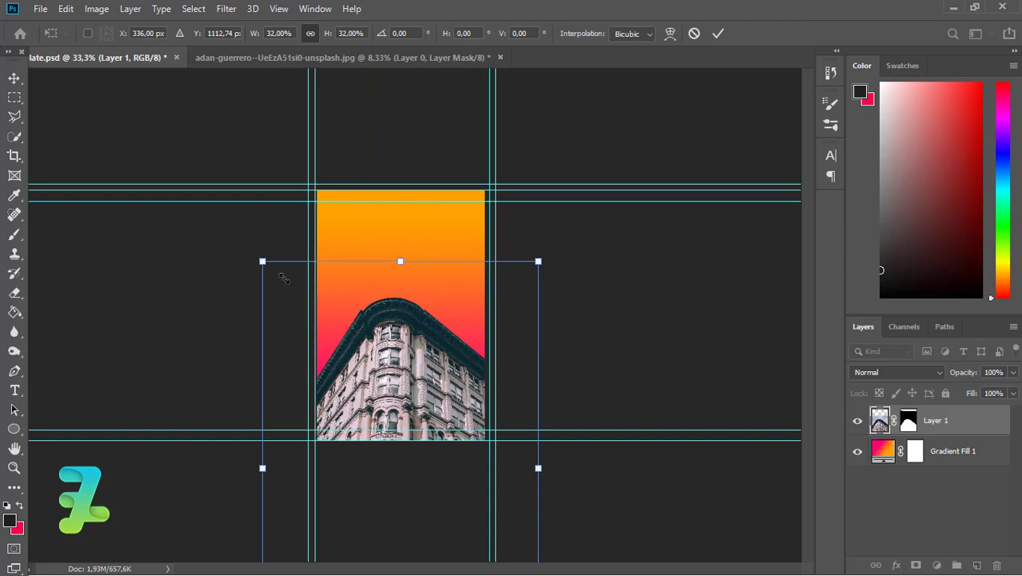
left_click_drag(284, 277, 336, 352)
mouse_move(388, 403)
left_mouse_down()
mouse_move(385, 339)
mouse_move(390, 359)
left_mouse_up()
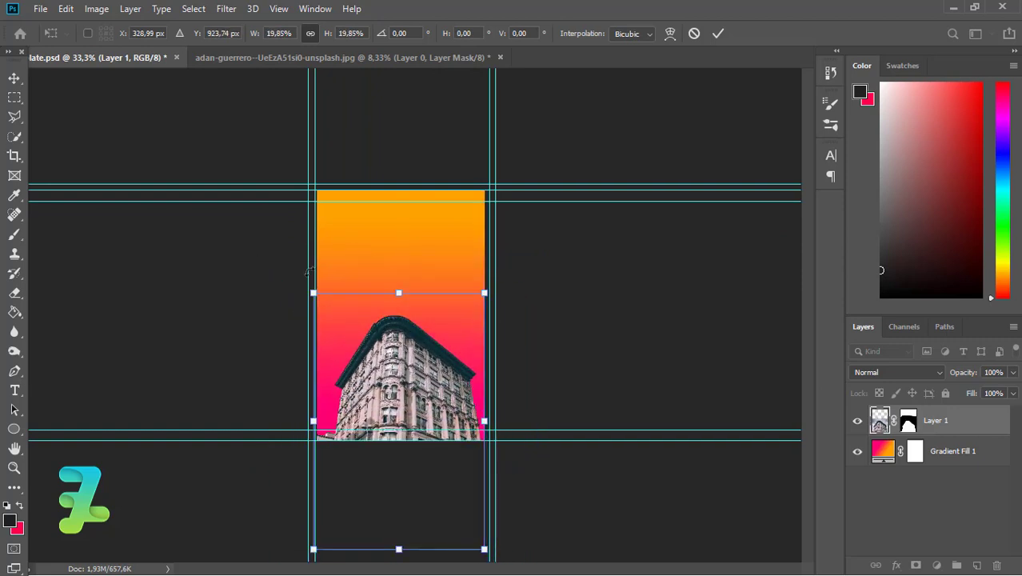
left_click_drag(313, 293, 301, 274)
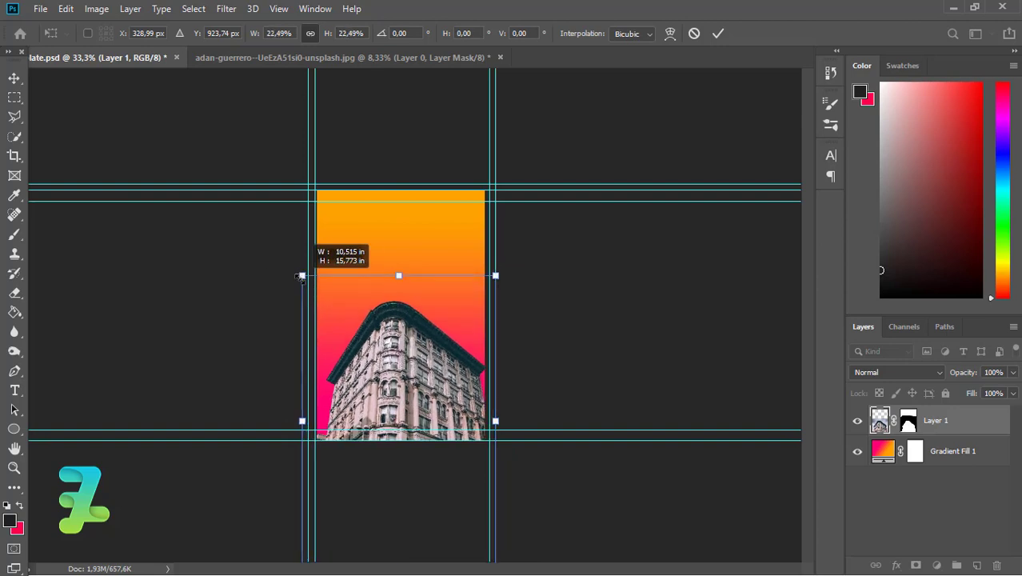
mouse_move(387, 360)
left_mouse_down()
mouse_move(378, 354)
mouse_move(381, 364)
left_mouse_up()
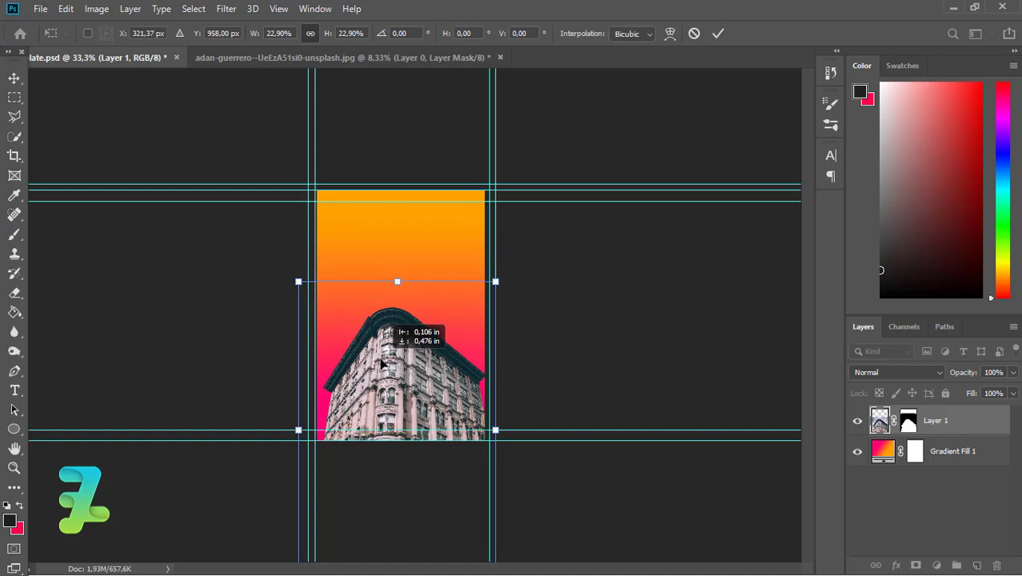
left_click_drag(381, 361, 377, 360)
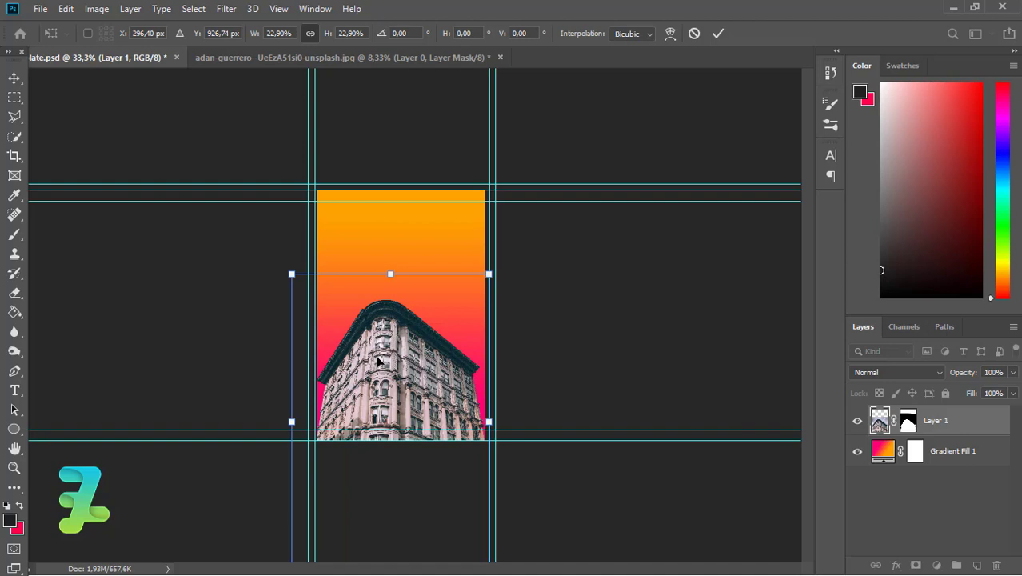
- Nudge the building slightly right and commit its new size and position
key("Right")
key("Right")
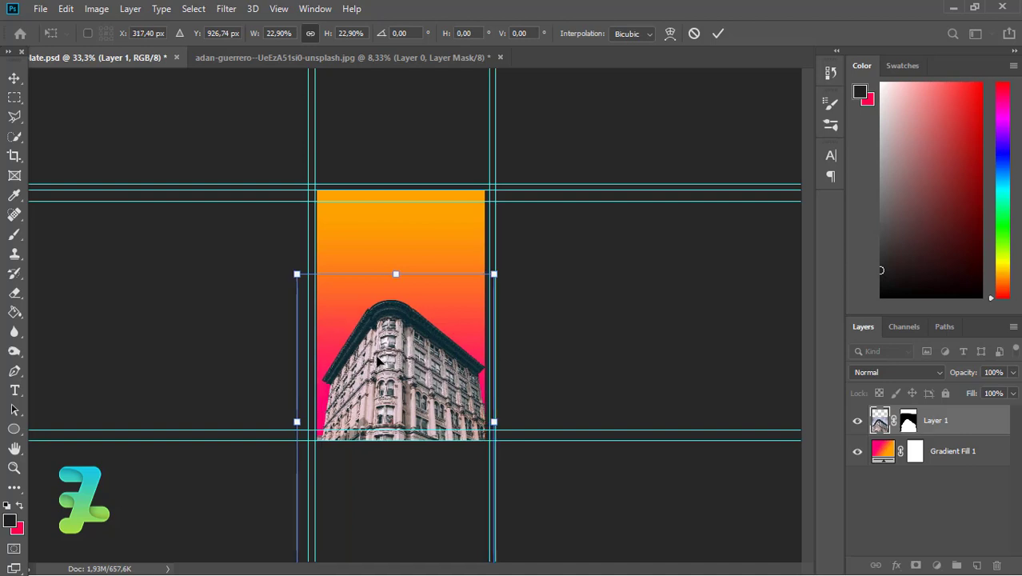
key("Right")
key("Right")
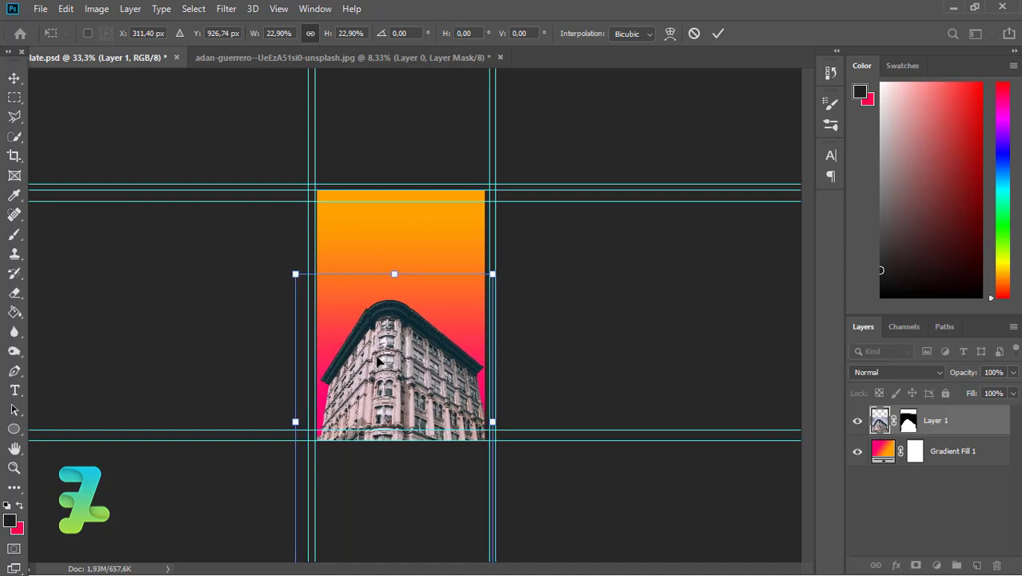
key("Return")
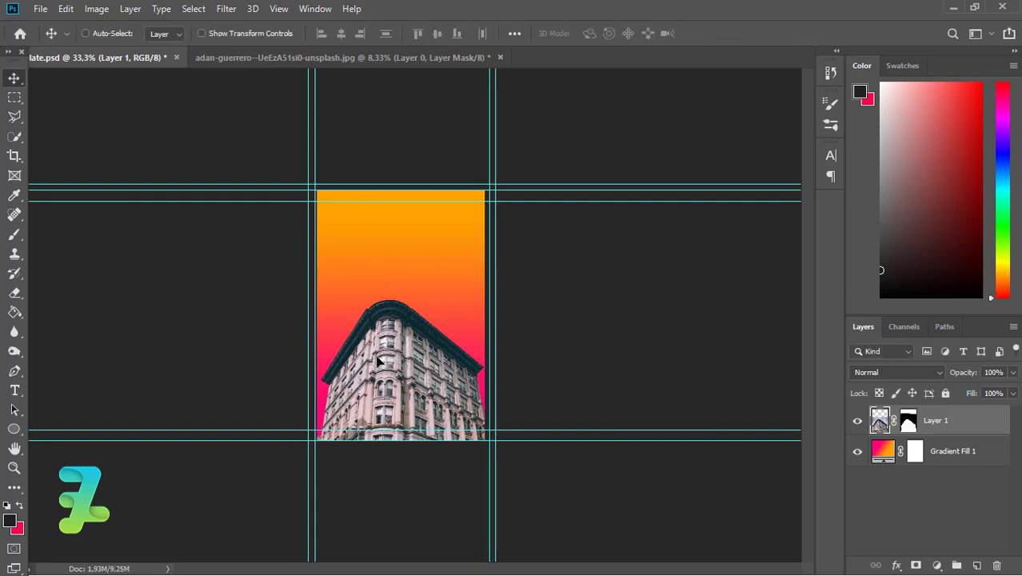
key("ctrl+plus")
key("ctrl+plus")
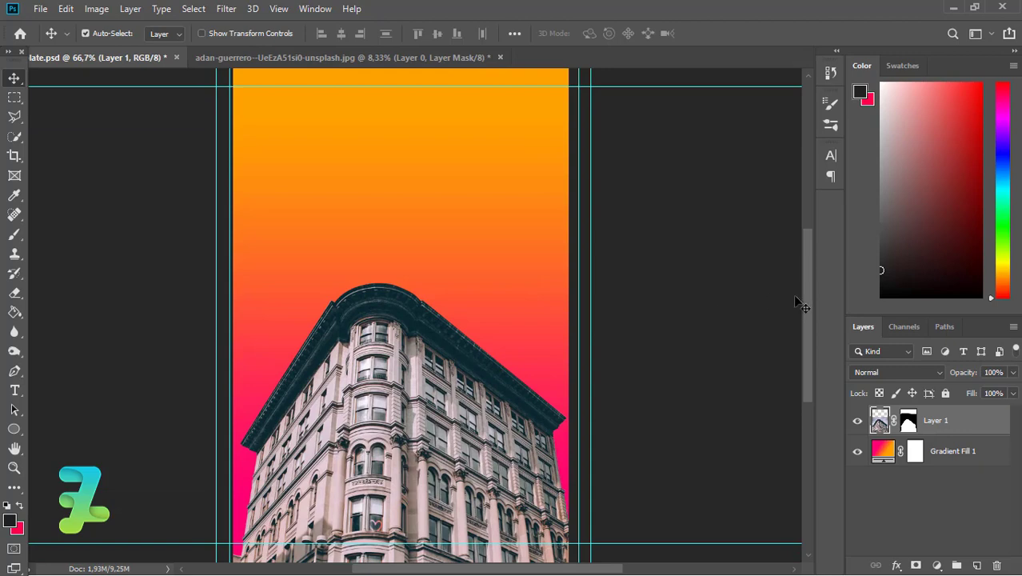
scroll(800, 308, "down", 3)
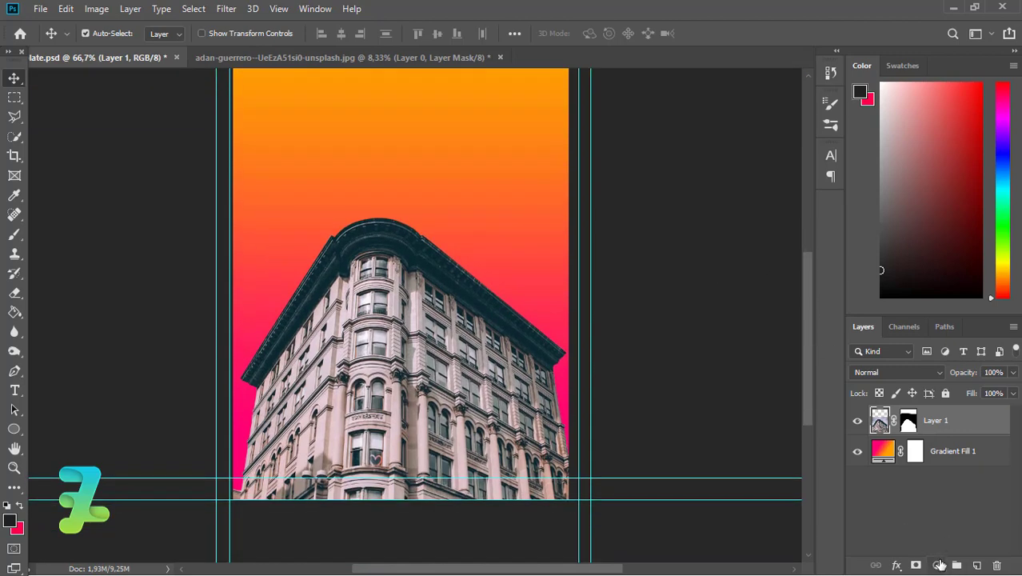
left_click(939, 565)
- Add an Exposure adjustment clipped to the building, with gamma 0.75 and exposure +0.22
left_click(931, 387)
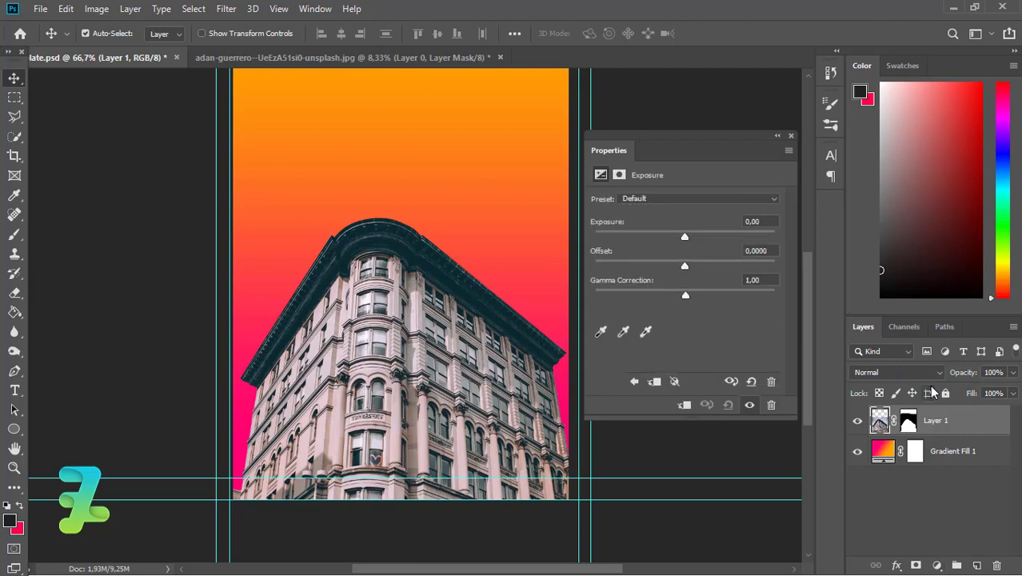
right_click(984, 421)
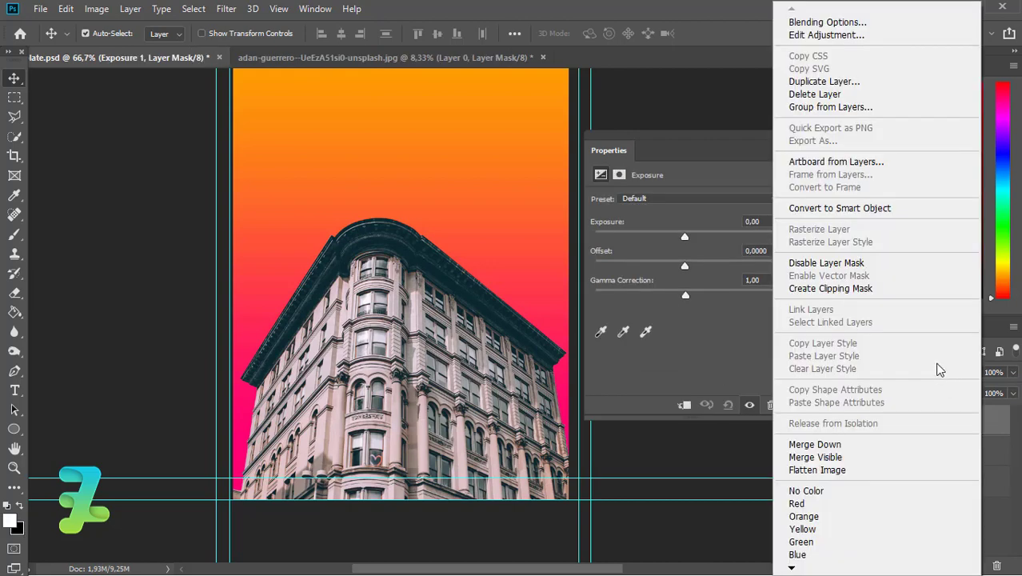
left_click(853, 289)
mouse_move(685, 296)
left_mouse_down()
mouse_move(668, 298)
mouse_move(703, 294)
left_mouse_up()
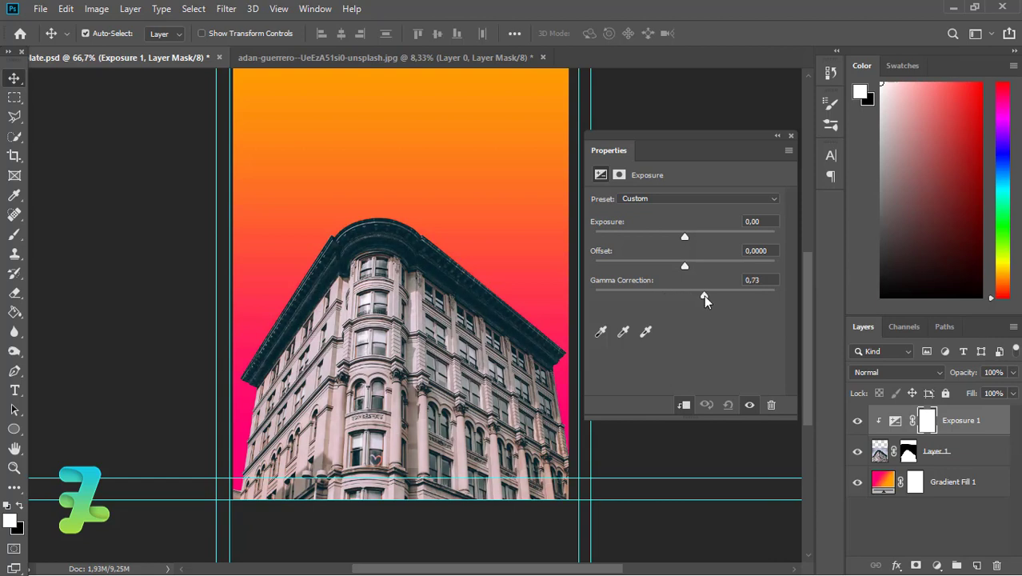
mouse_move(704, 295)
left_mouse_down()
mouse_move(677, 269)
mouse_move(683, 246)
left_mouse_up()
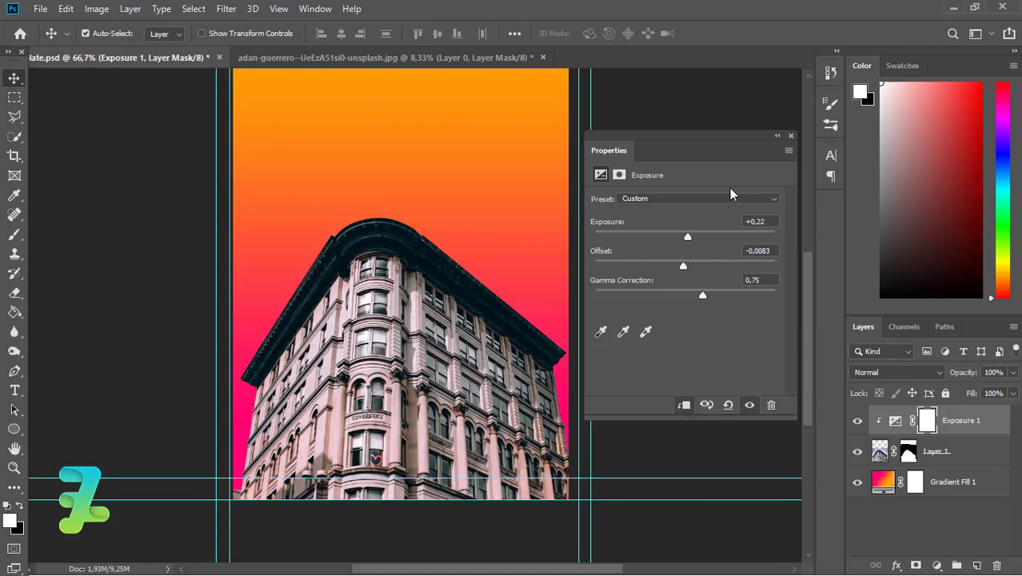
left_click(792, 137)
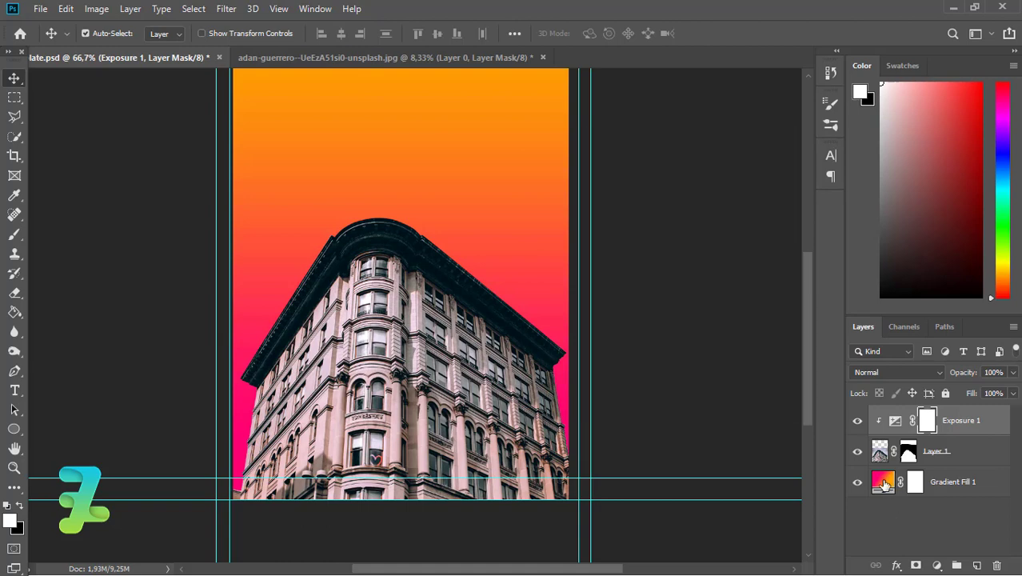
- Lighten the background gradient stops to pale orange ffc258 and softer pink ff55a1
double_click(883, 482)
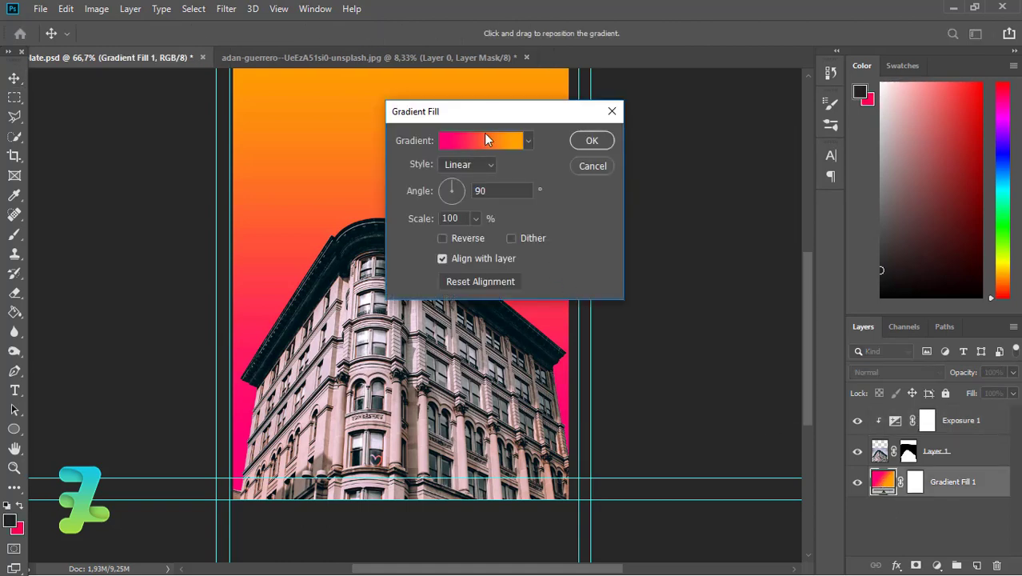
left_click(484, 141)
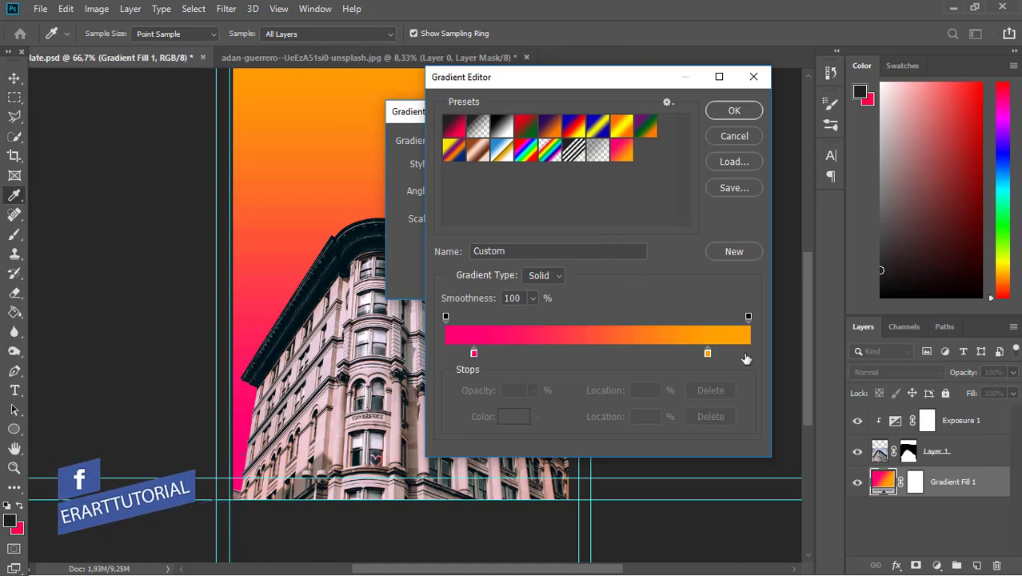
double_click(707, 353)
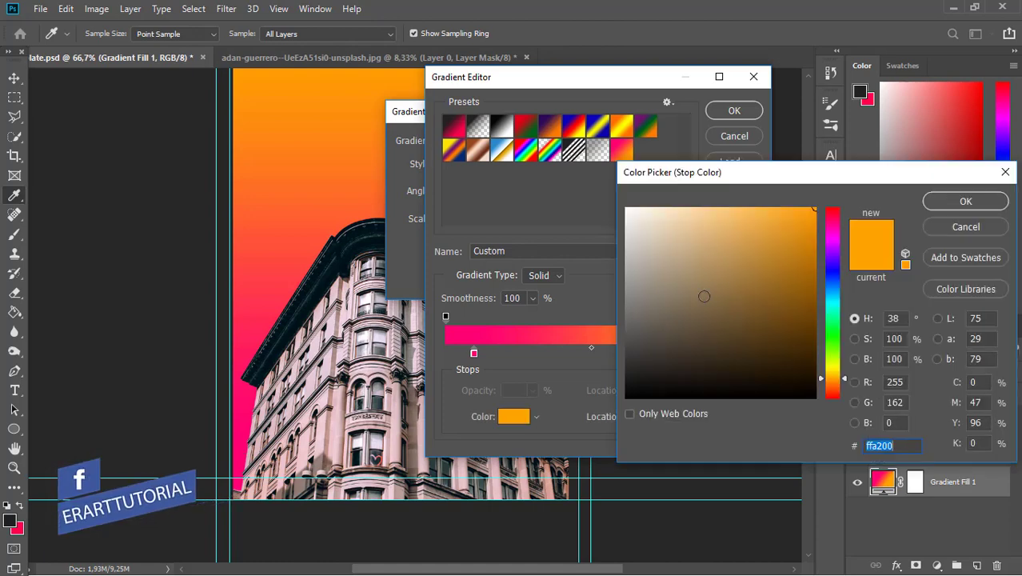
left_click_drag(795, 211, 749, 206)
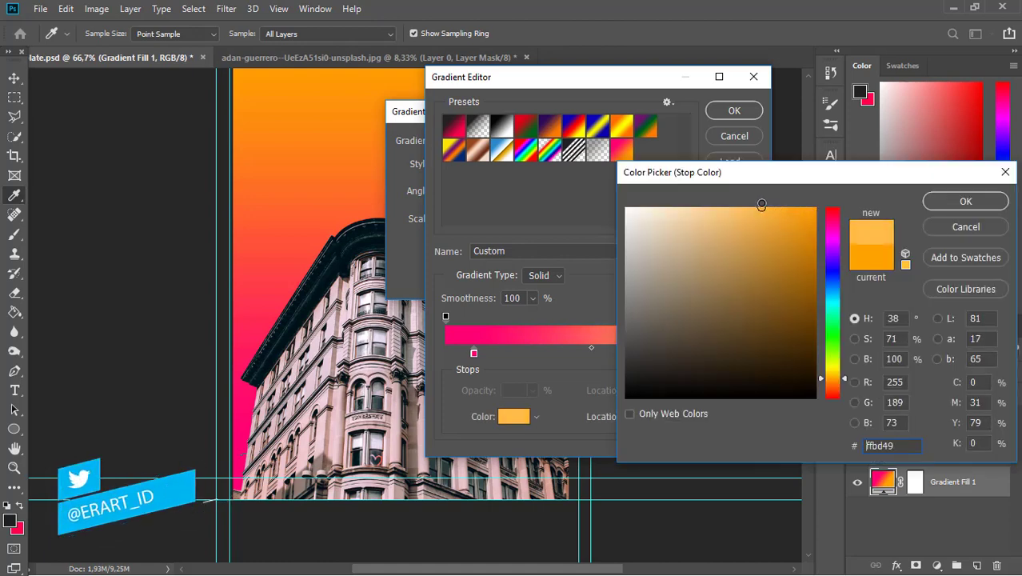
left_click(950, 205)
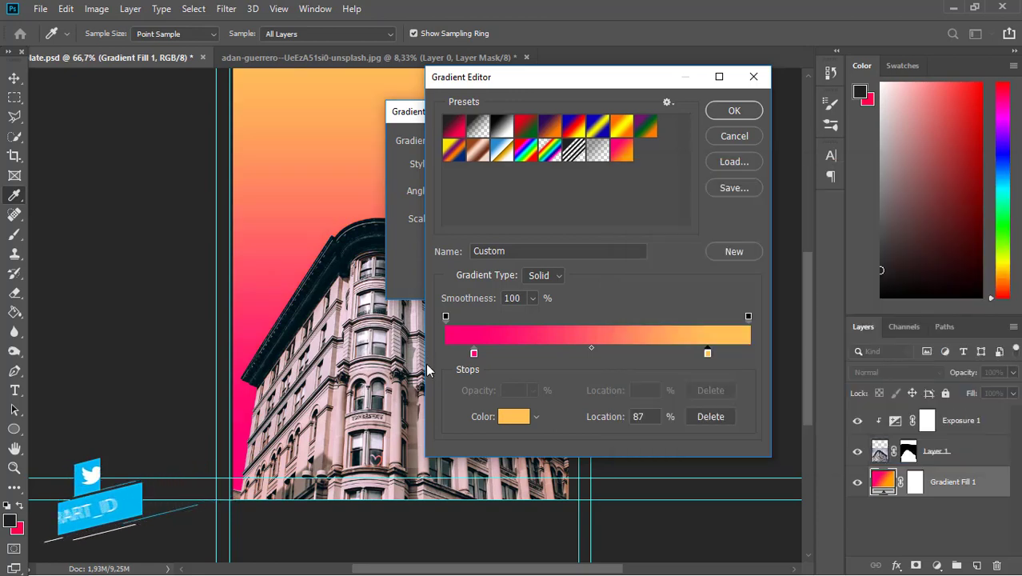
double_click(474, 353)
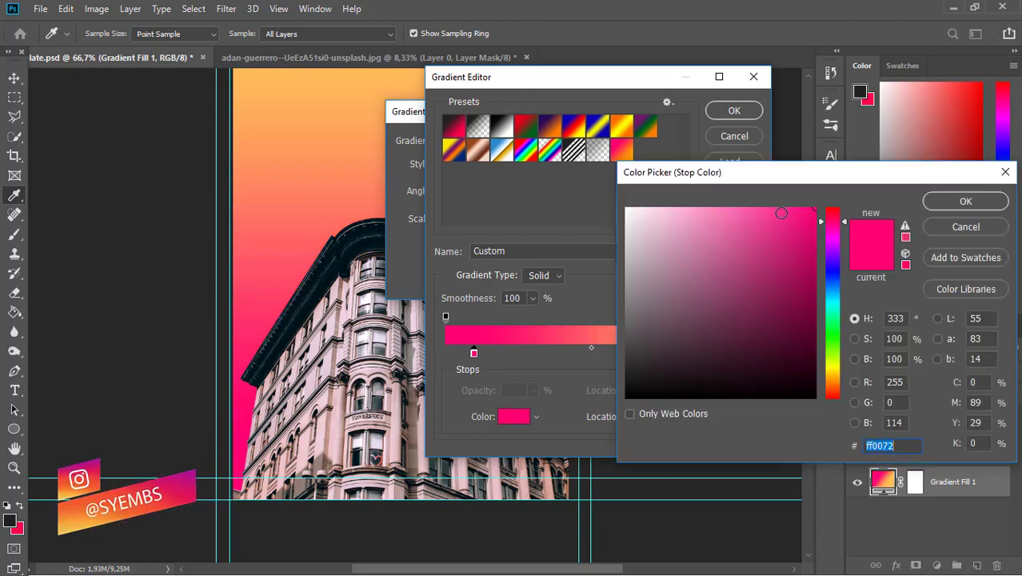
left_click_drag(782, 213, 751, 207)
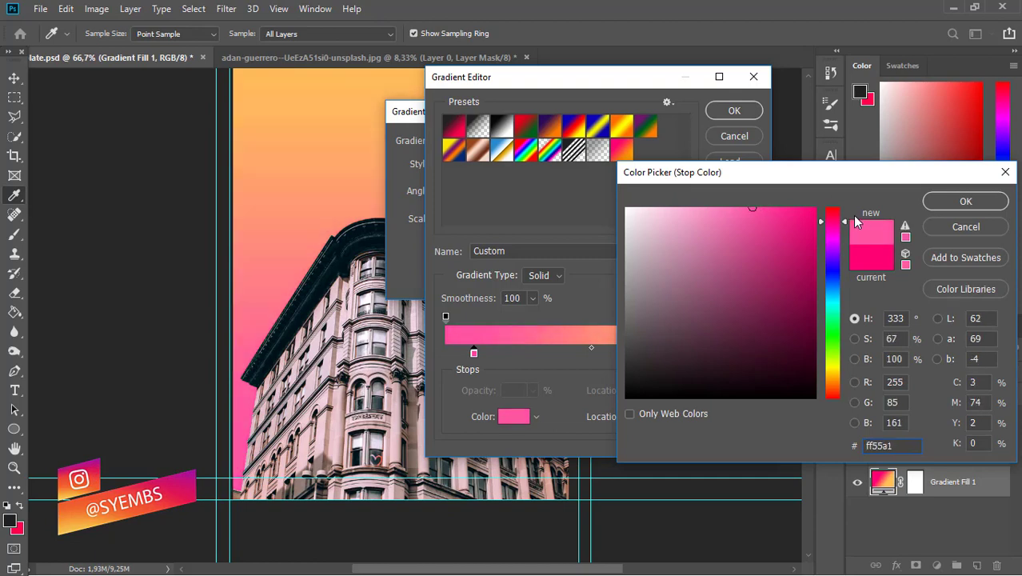
left_click(965, 201)
left_click(732, 110)
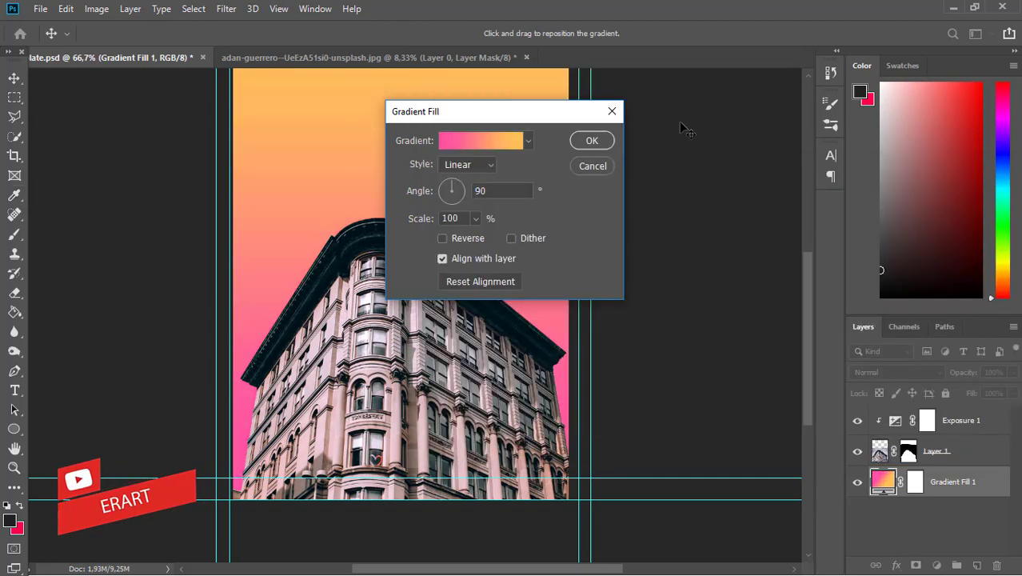
left_click(591, 142)
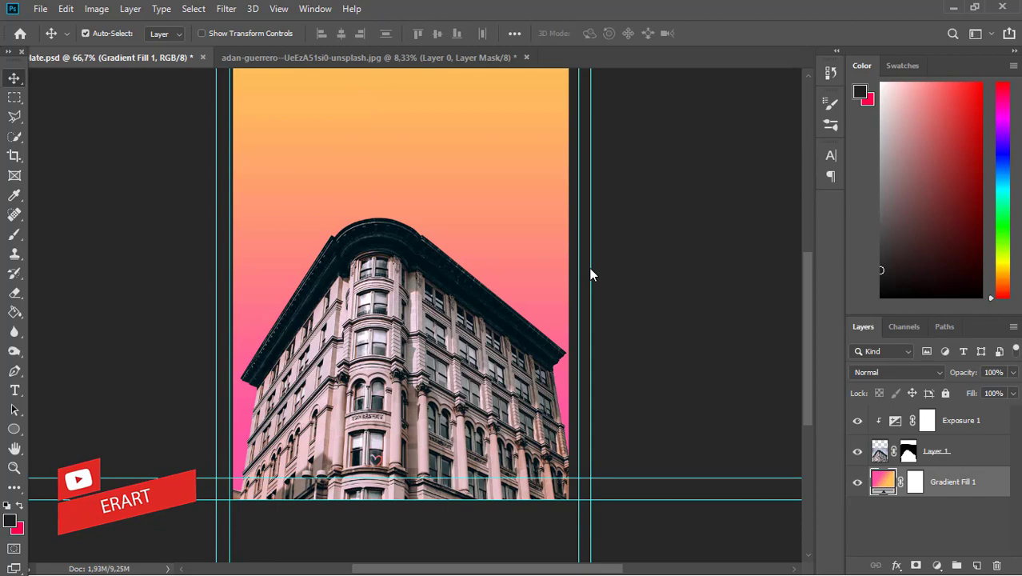
left_click(979, 565)
- Draw a circle behind the building's rooftop and give it a pink-to-orange gradient fill
key("u")
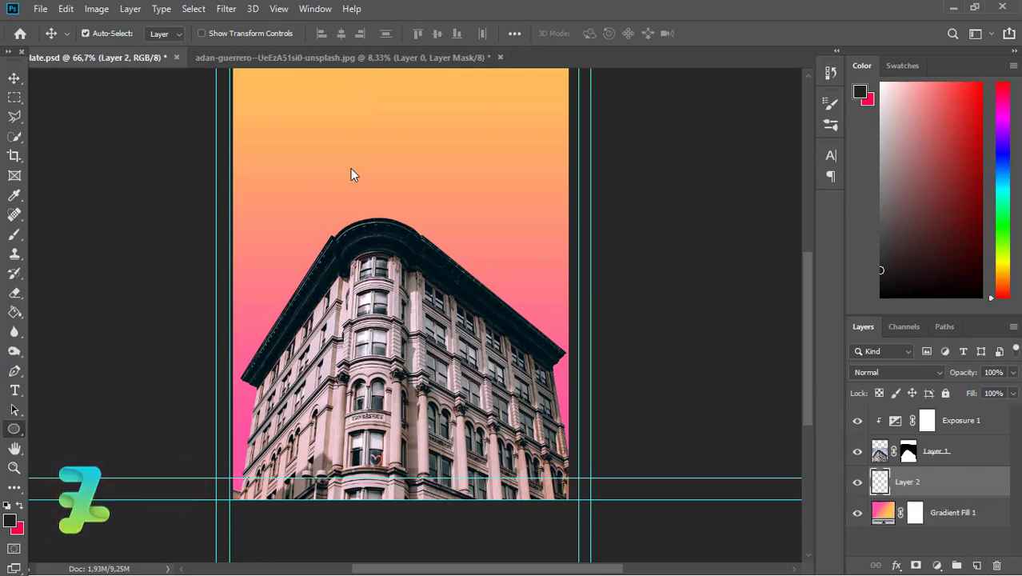
left_click_drag(320, 124, 518, 334)
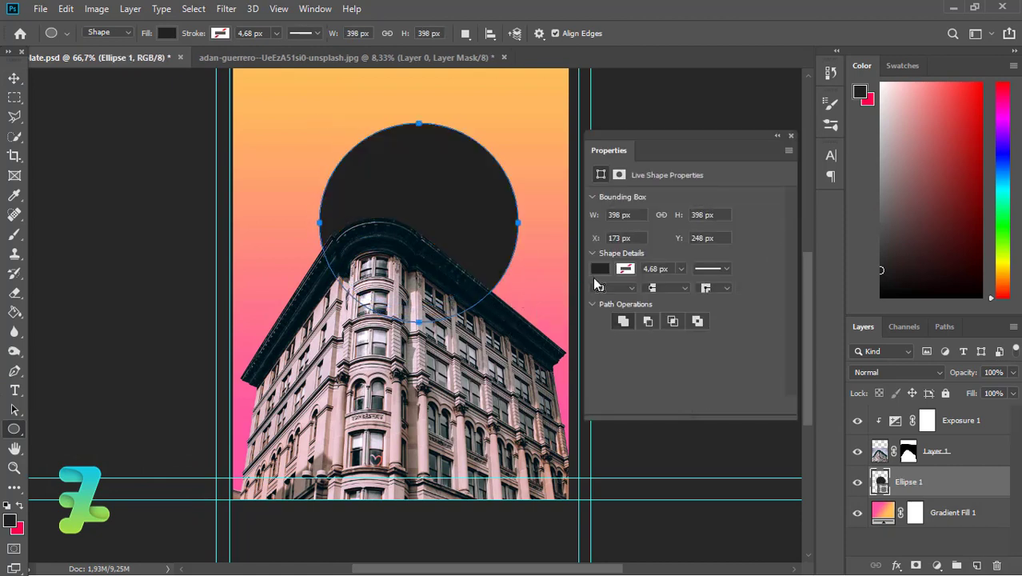
left_click(600, 270)
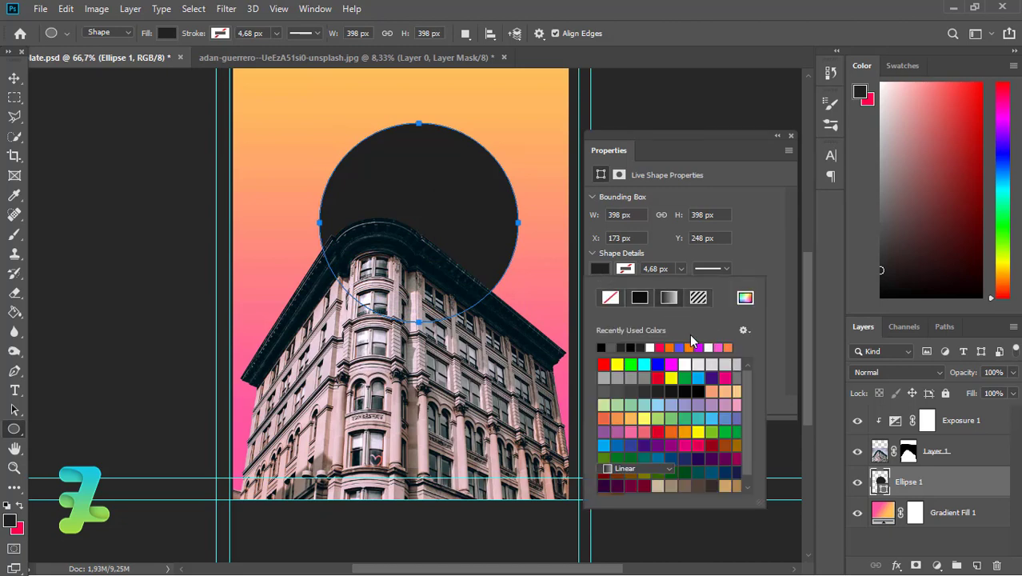
left_click(668, 298)
scroll(736, 371, "down", 1)
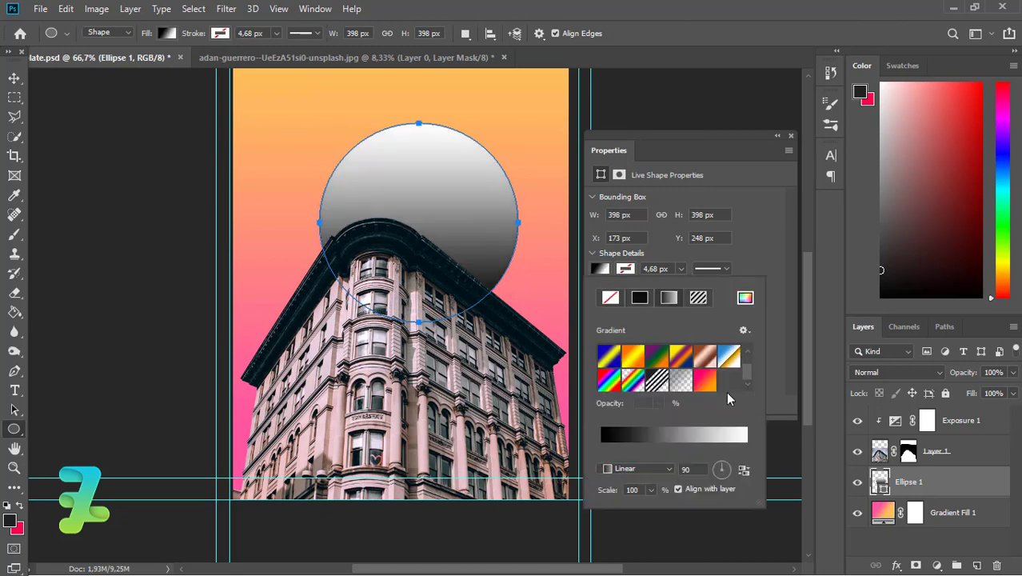
left_click(711, 384)
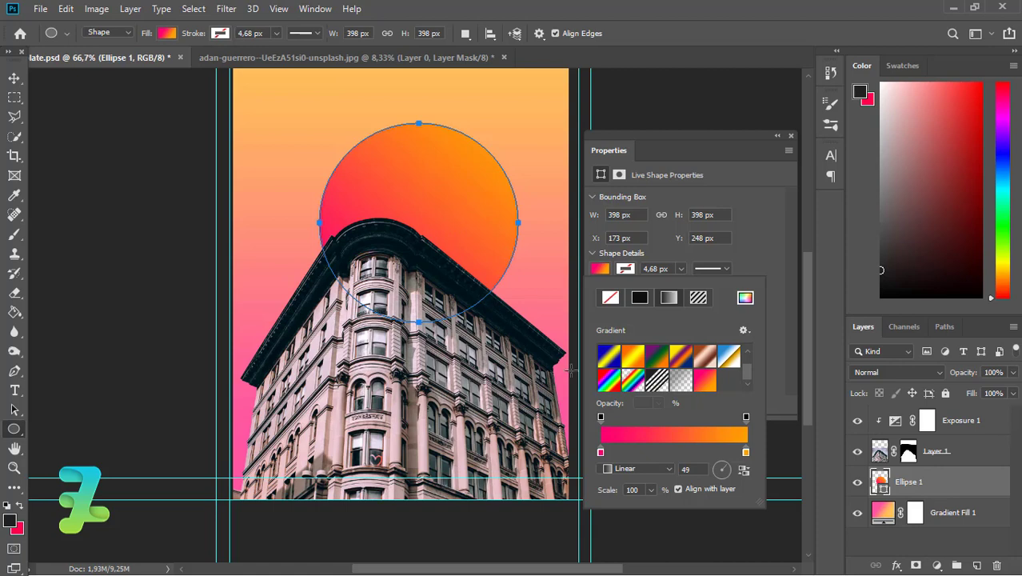
- Set the circle's gradient stops to bright pink f10f74 and light orange ffc051
double_click(600, 452)
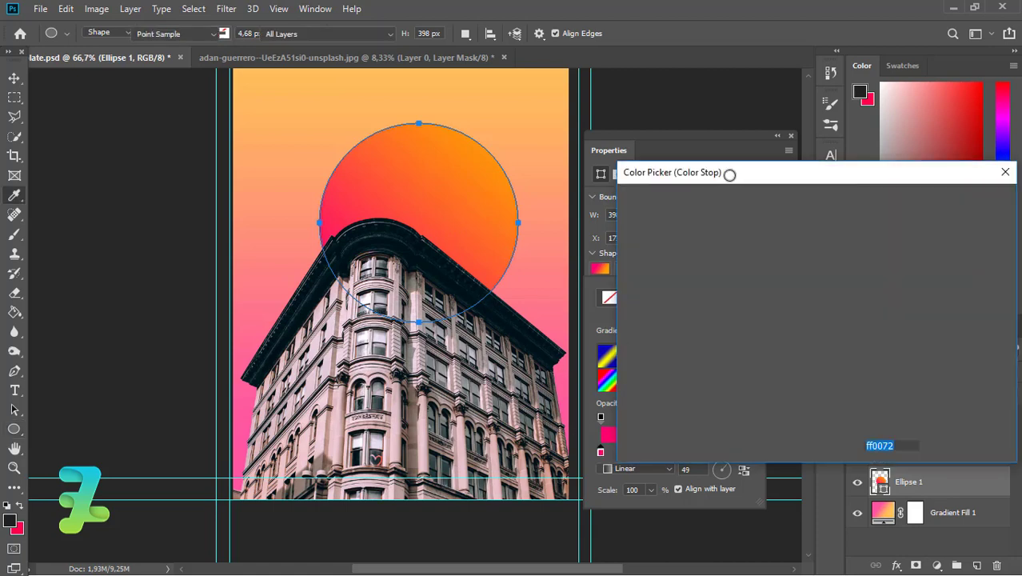
left_click(704, 207)
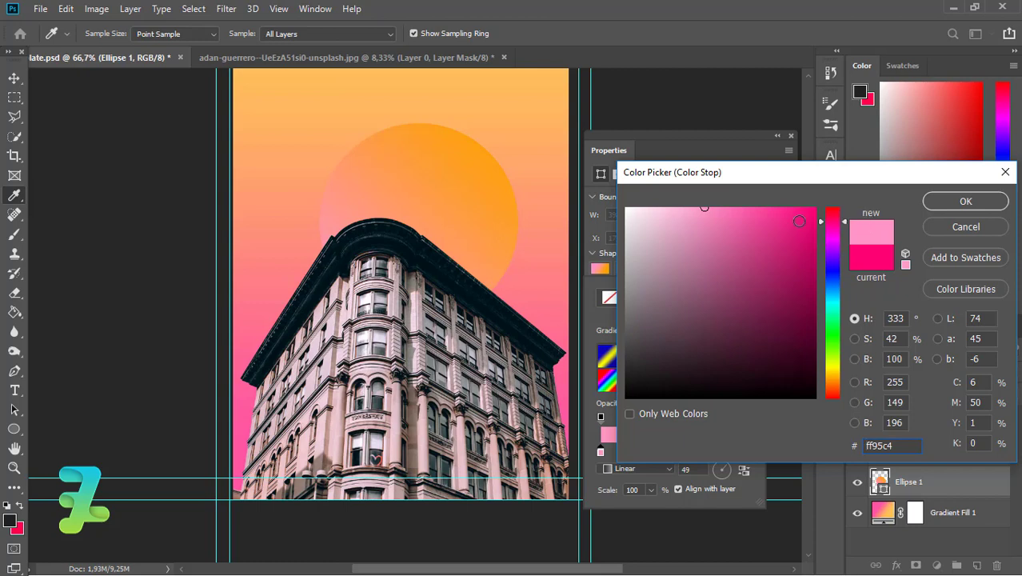
type("d54485")
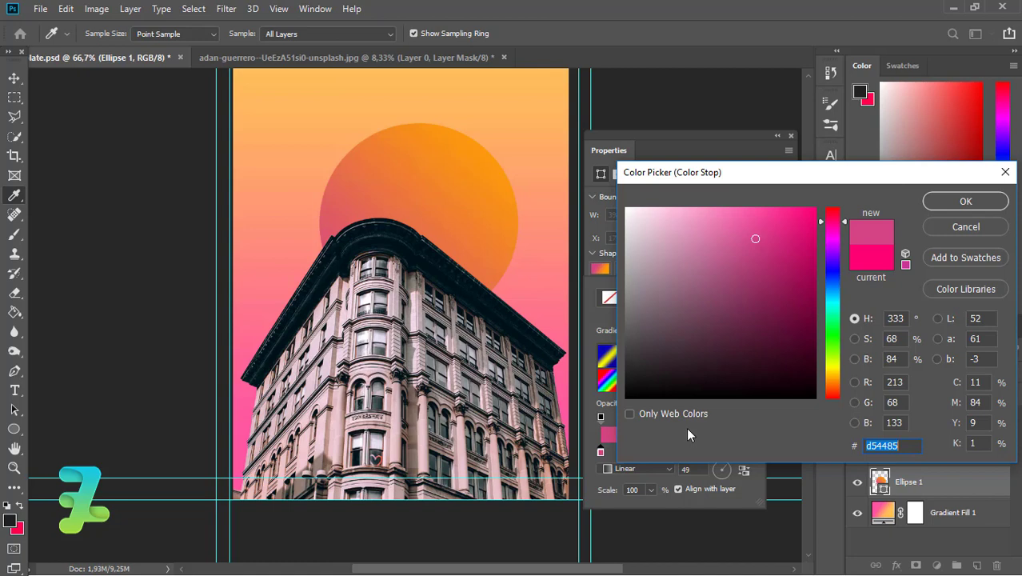
left_click(608, 433)
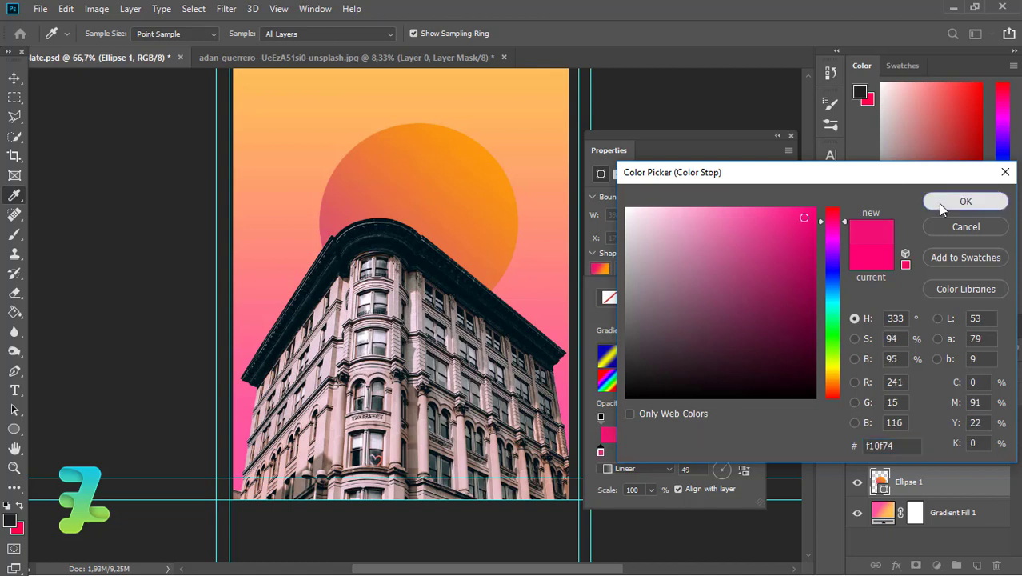
key("Return")
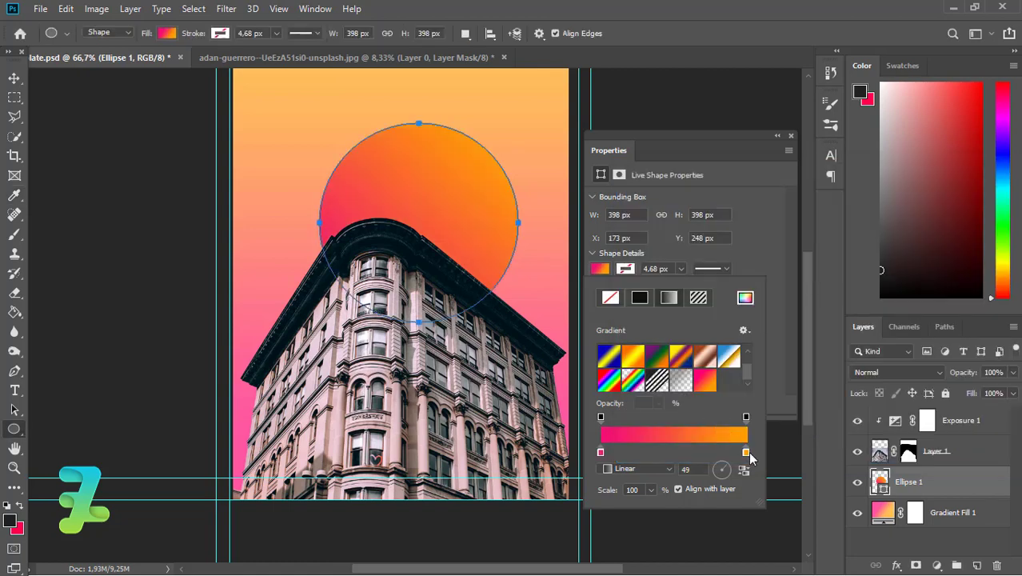
double_click(747, 453)
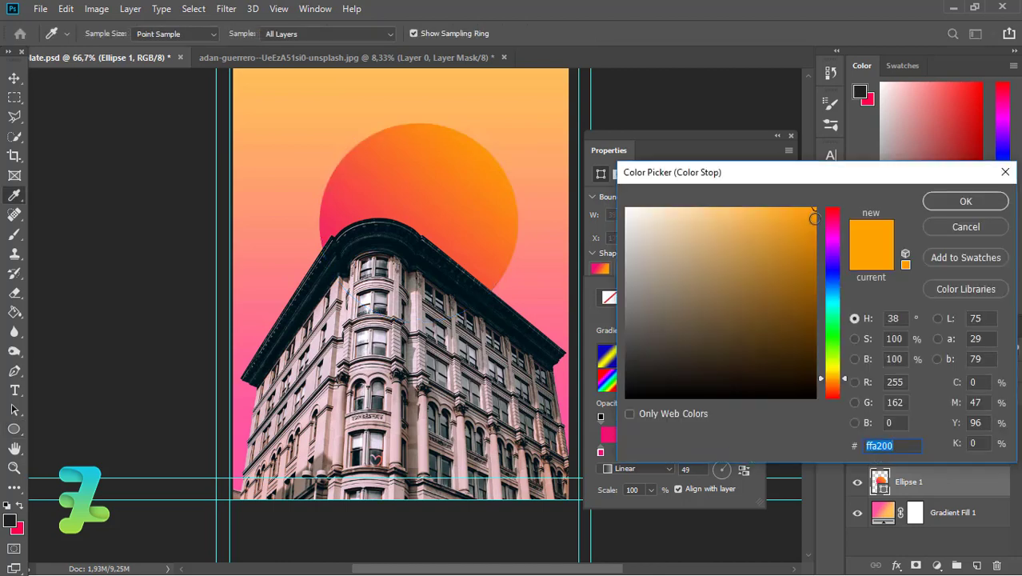
left_click_drag(774, 207, 756, 208)
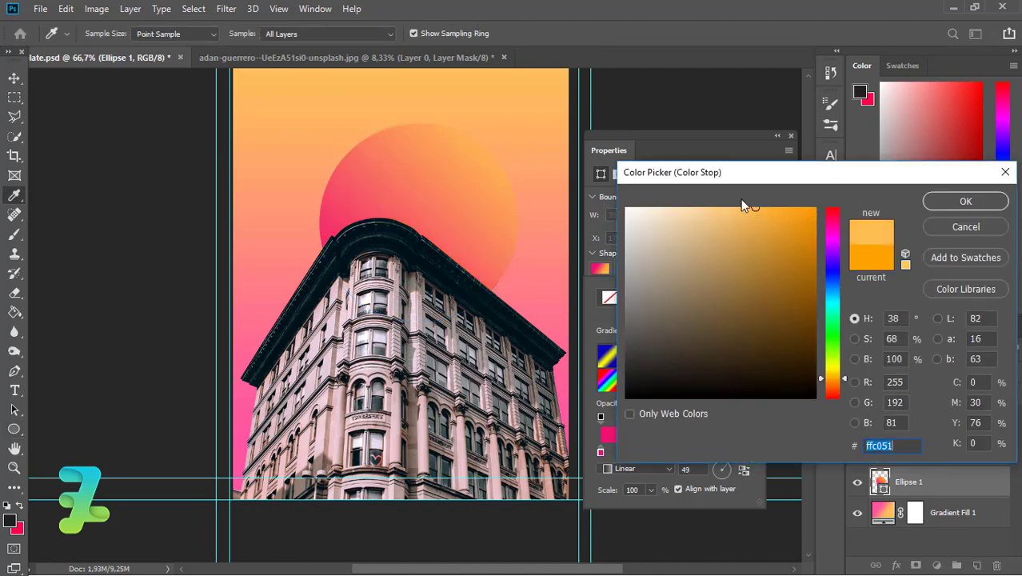
left_click(966, 202)
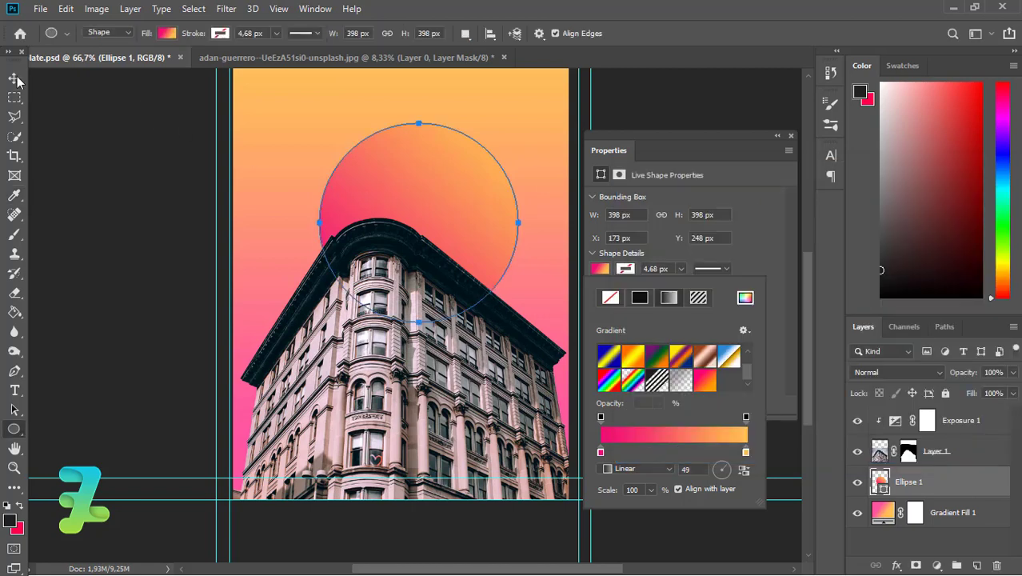
left_click(14, 78)
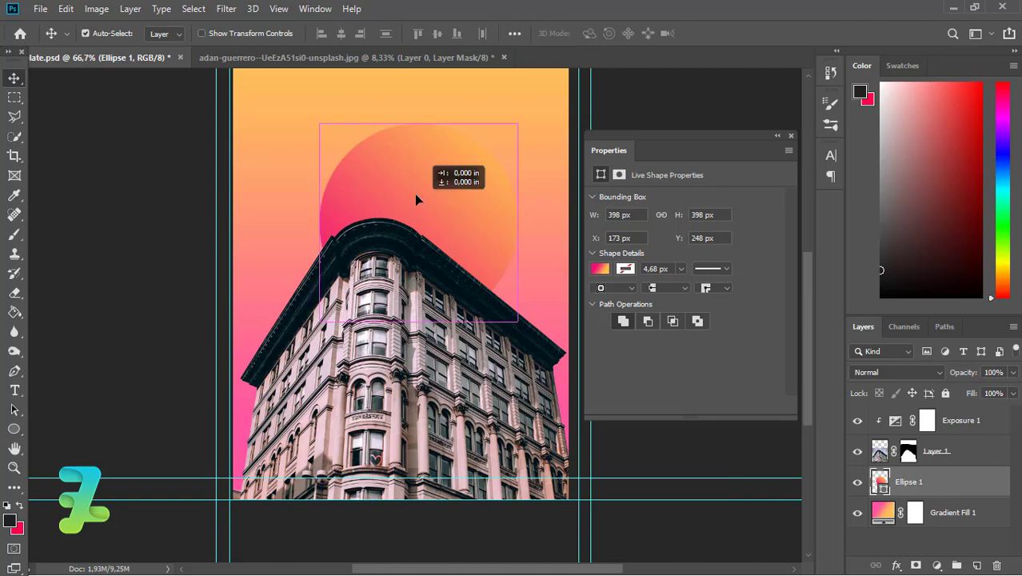
- Move the sun circle up and to the left behind the building
left_click_drag(414, 194, 403, 158)
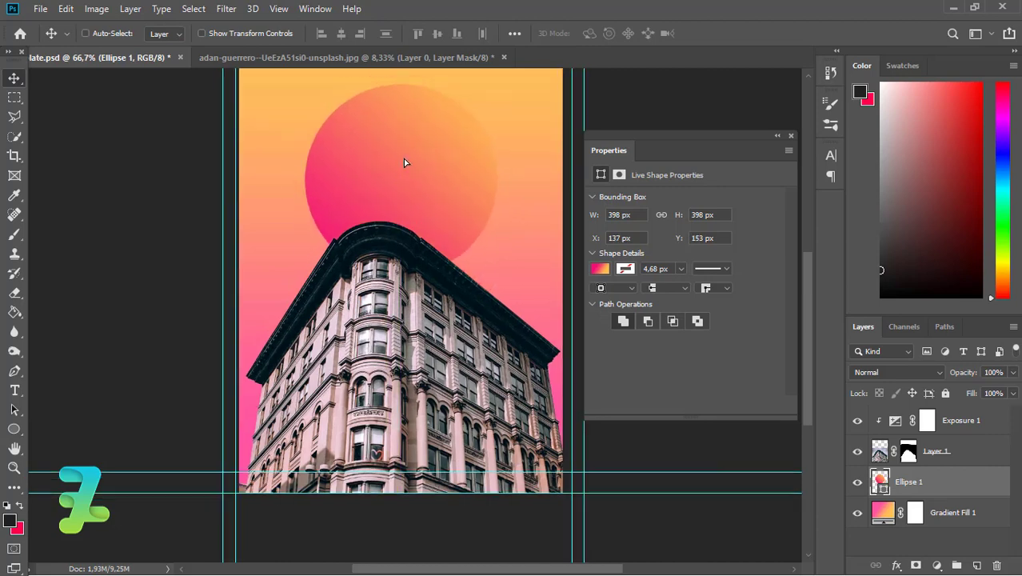
key("ctrl+minus")
left_click(412, 235)
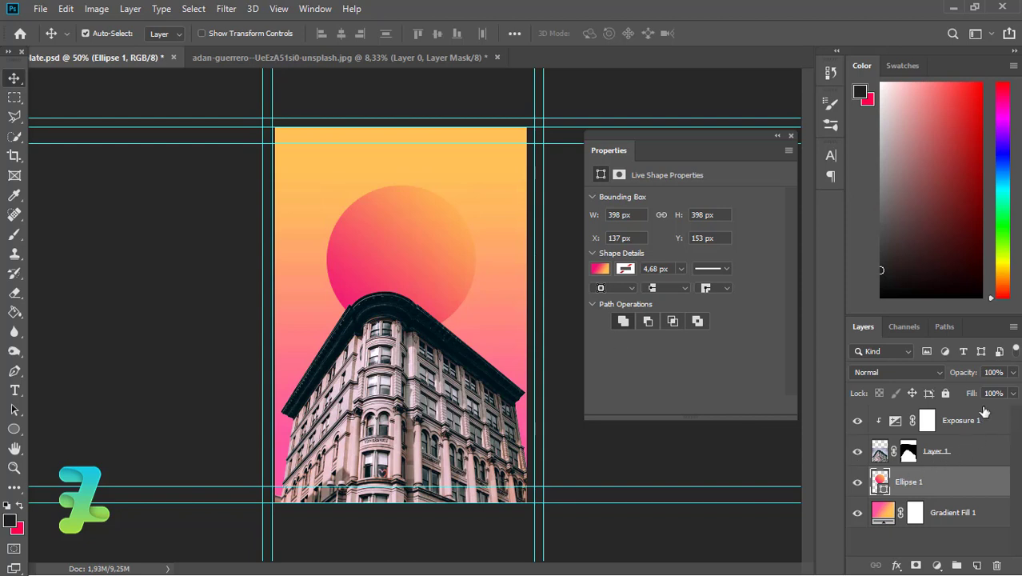
- Add a new empty Layer 2 above Exposure 1 at the top of the stack
left_click(960, 420)
left_click(977, 566)
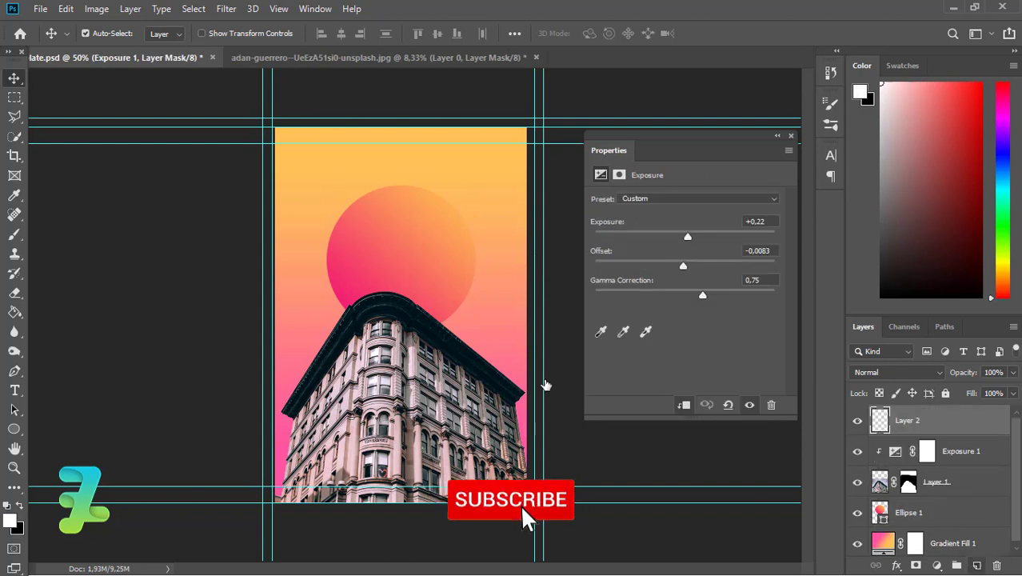
left_click(777, 139)
key("ctrl+plus")
key("ctrl+plus")
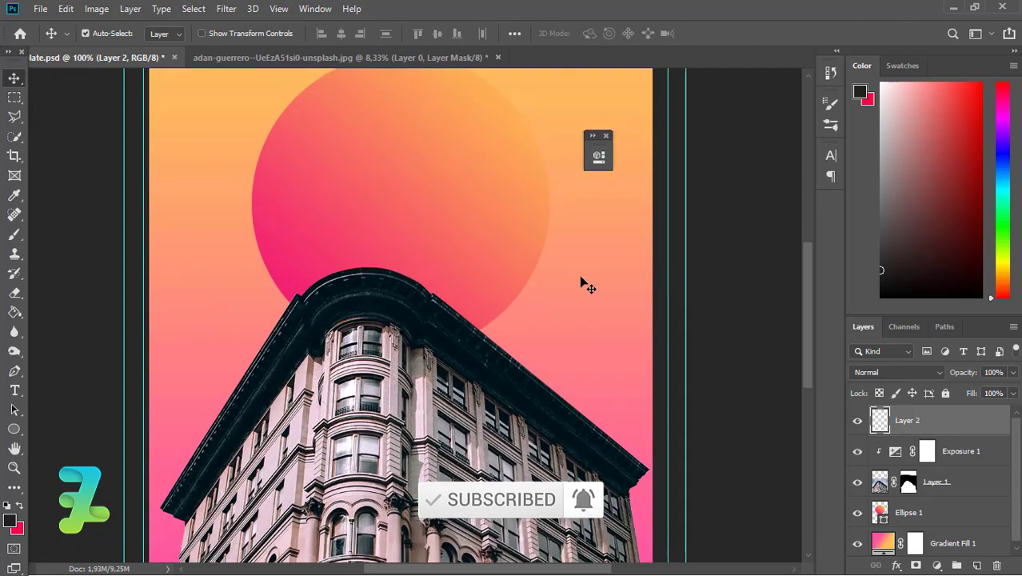
left_click_drag(805, 304, 820, 344)
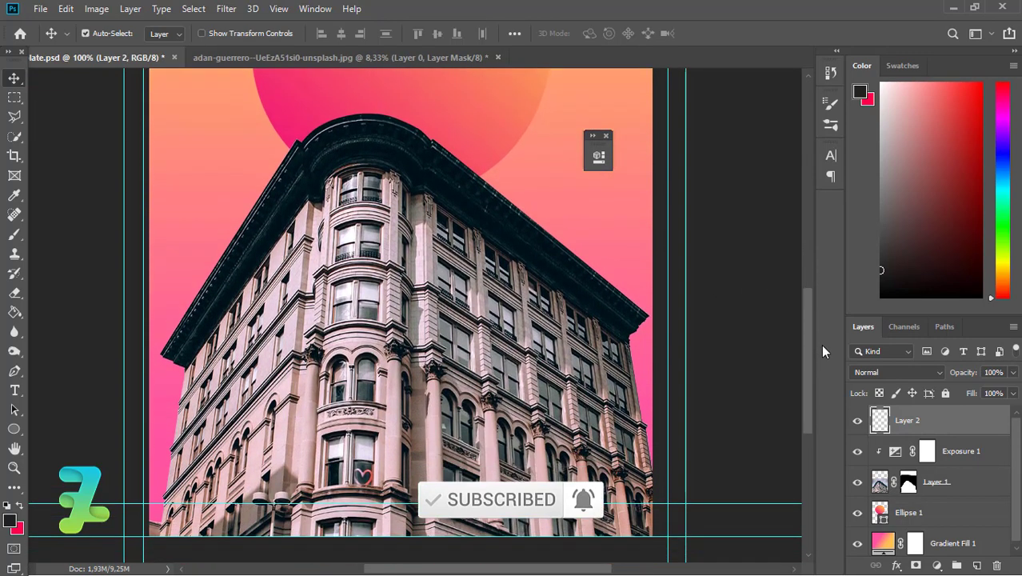
- Begin a Pen path on the right facade, curving it up toward the roofline
left_click(15, 370)
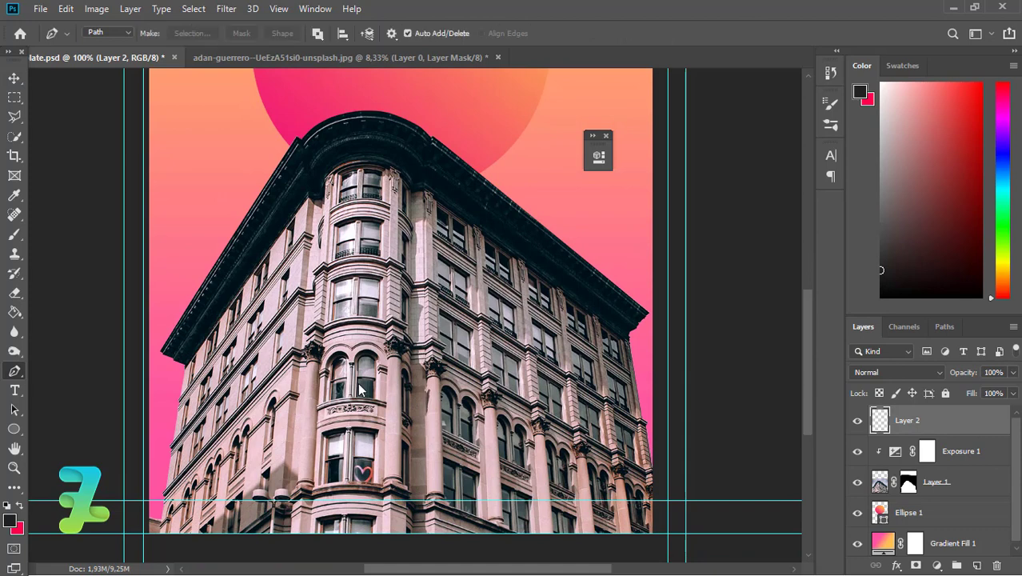
left_click(482, 352)
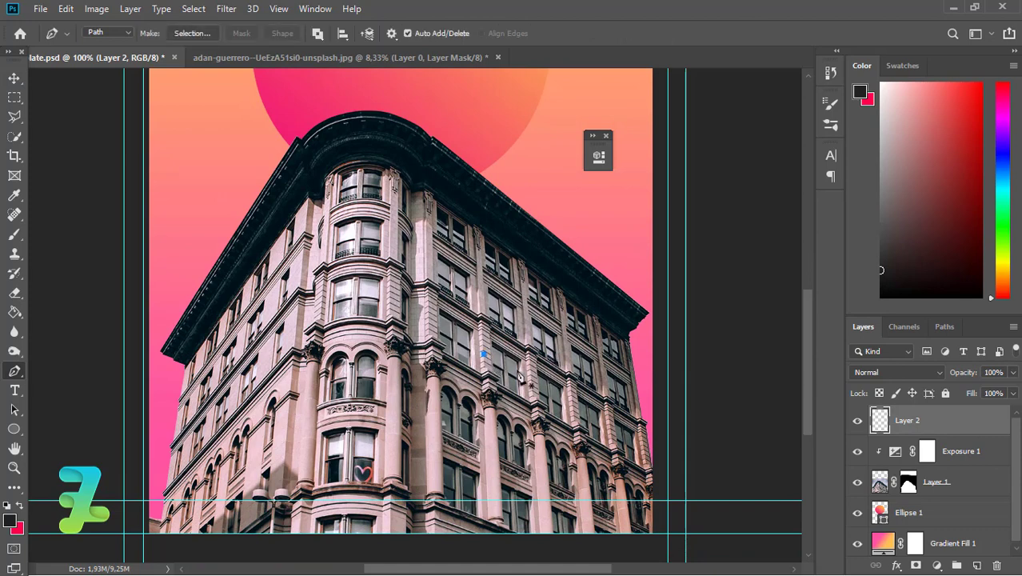
left_click(571, 401)
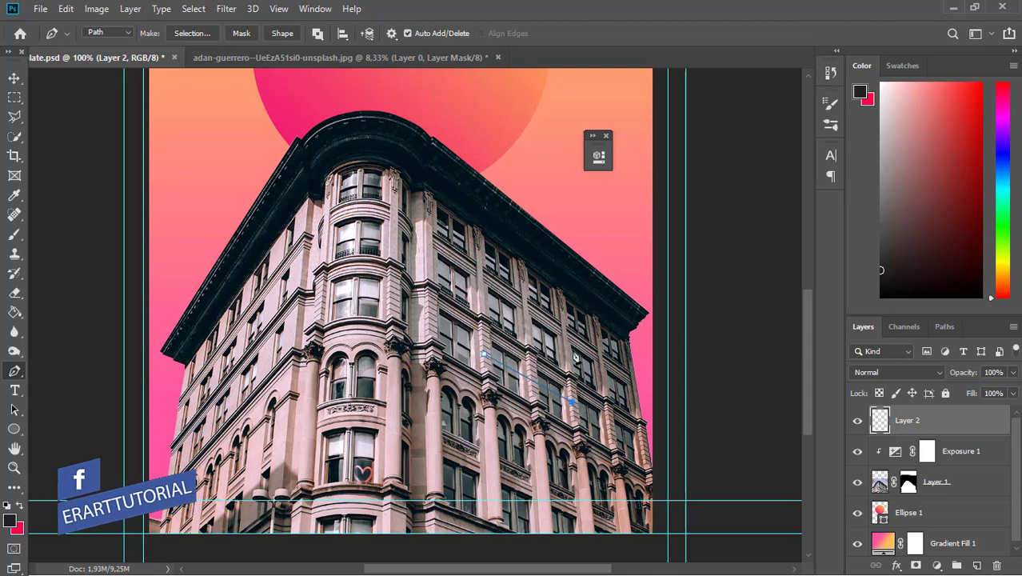
left_click(557, 287)
left_click_drag(567, 246, 605, 230)
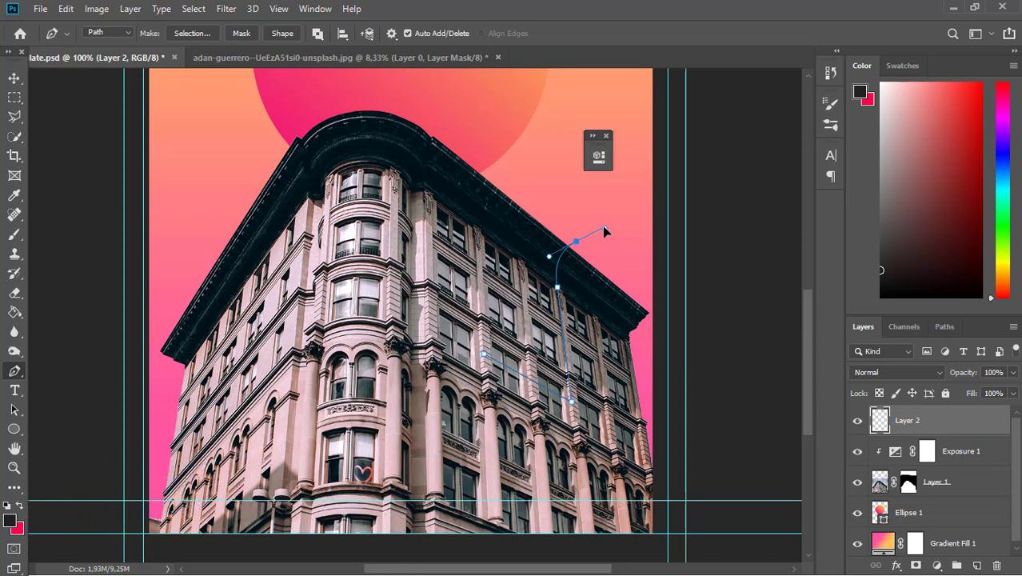
mouse_move(605, 228)
left_mouse_down()
mouse_move(611, 232)
mouse_move(599, 234)
left_mouse_up()
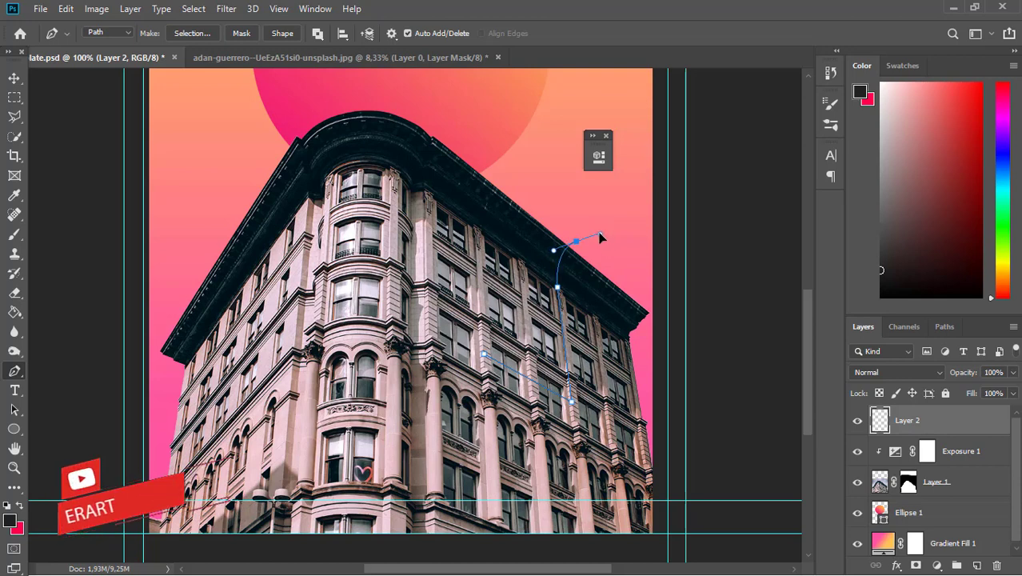
left_click(539, 203)
key("ctrl+z")
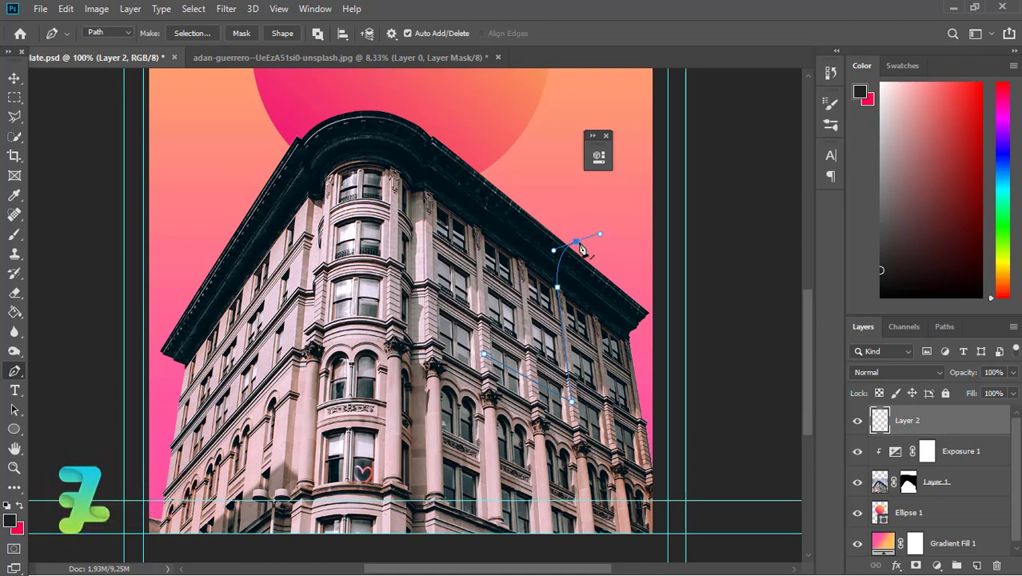
left_click(599, 234)
left_click_drag(588, 230, 595, 235)
left_click(598, 234)
- Place the path's top anchor above the roofline, fine-tuning its position
left_click(542, 194)
key("ctrl+z")
left_click(543, 180)
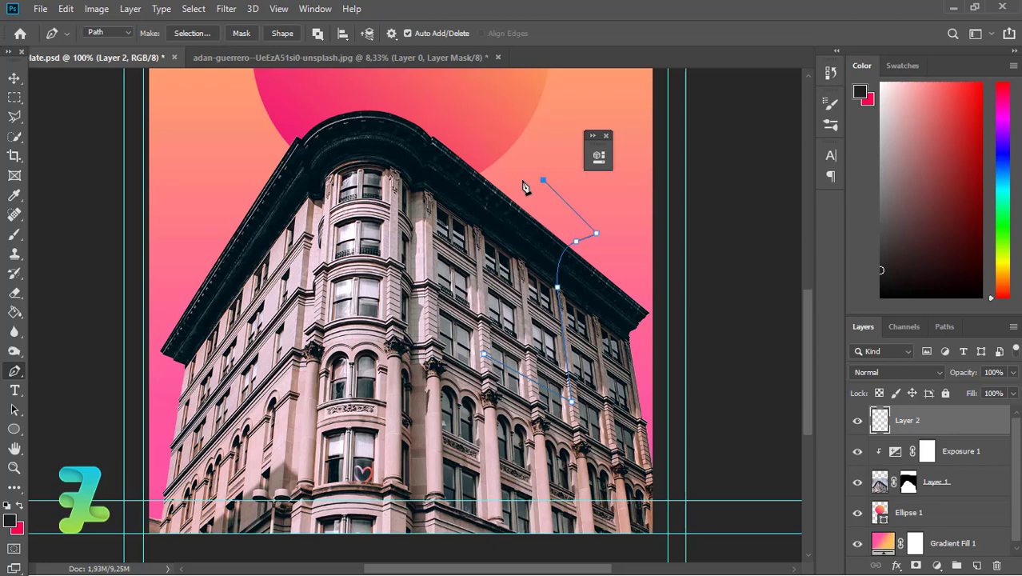
key("shift+Left")
key("shift+Up")
key("ctrl+z")
left_click(516, 172)
key("ctrl+z")
left_click(517, 172)
key("ctrl+z")
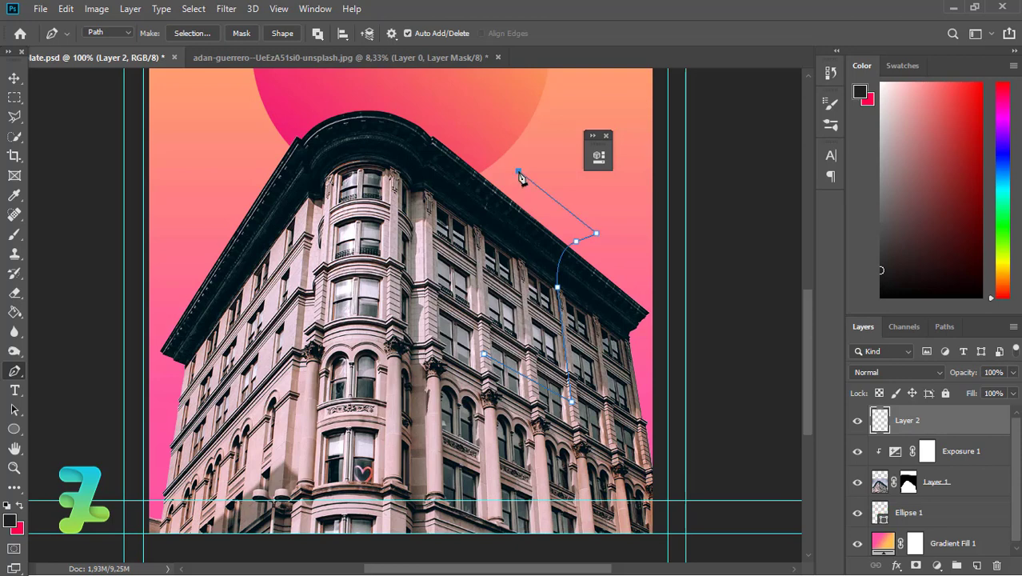
key("ctrl+z")
left_click(522, 167)
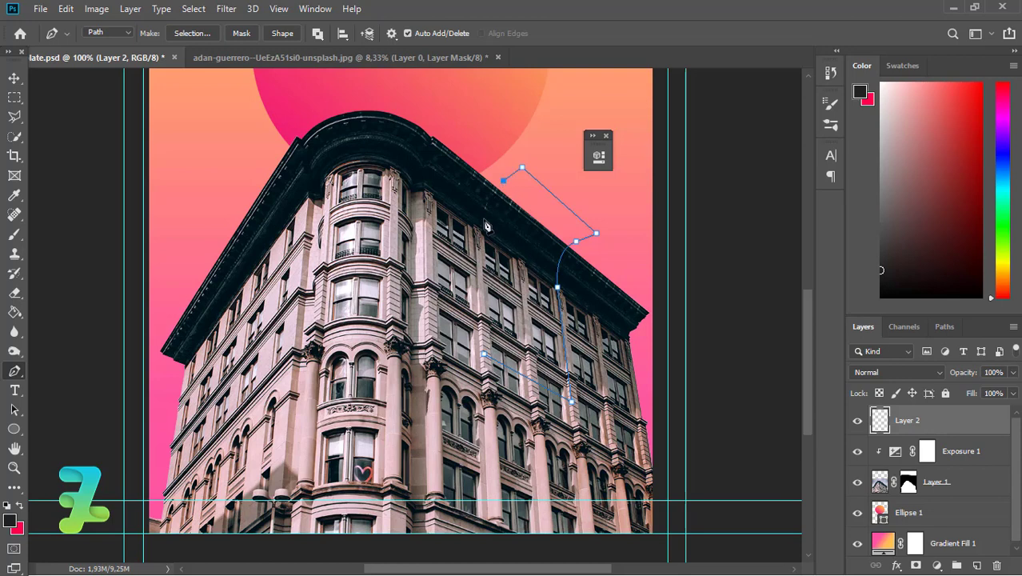
- Curve the path back down the building and close it at its start
left_click_drag(482, 232, 483, 259)
left_click_drag(484, 264, 482, 266)
left_click_drag(484, 354, 488, 356)
left_click(490, 358)
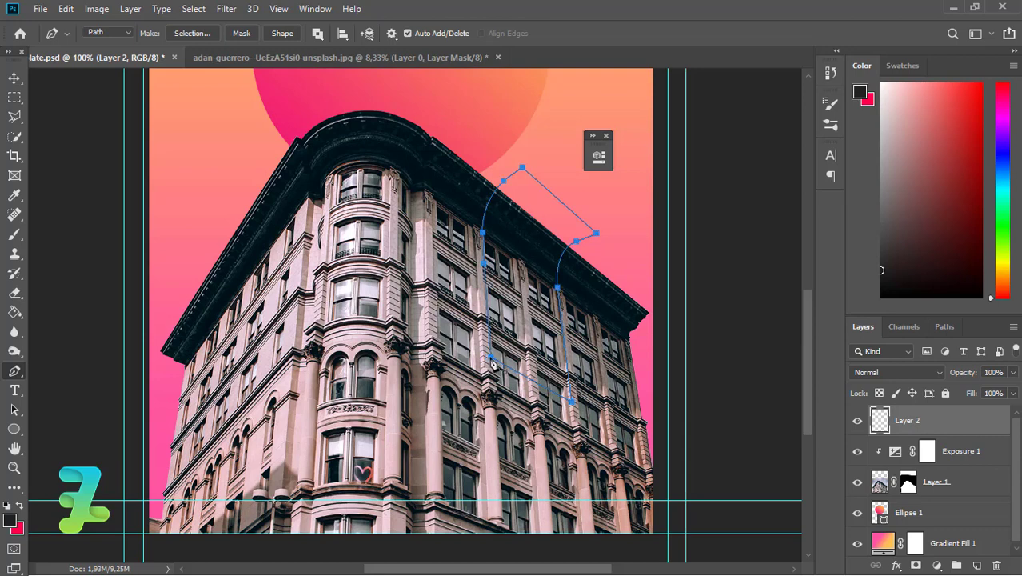
- Fill the closed path with a dark yellow colour on Layer 2
right_click(513, 263)
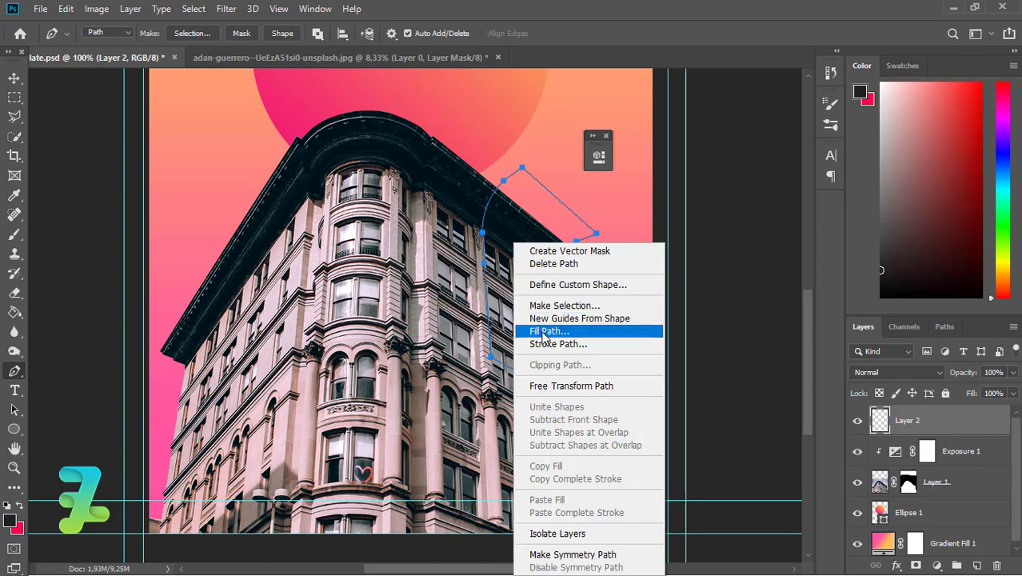
left_click(546, 331)
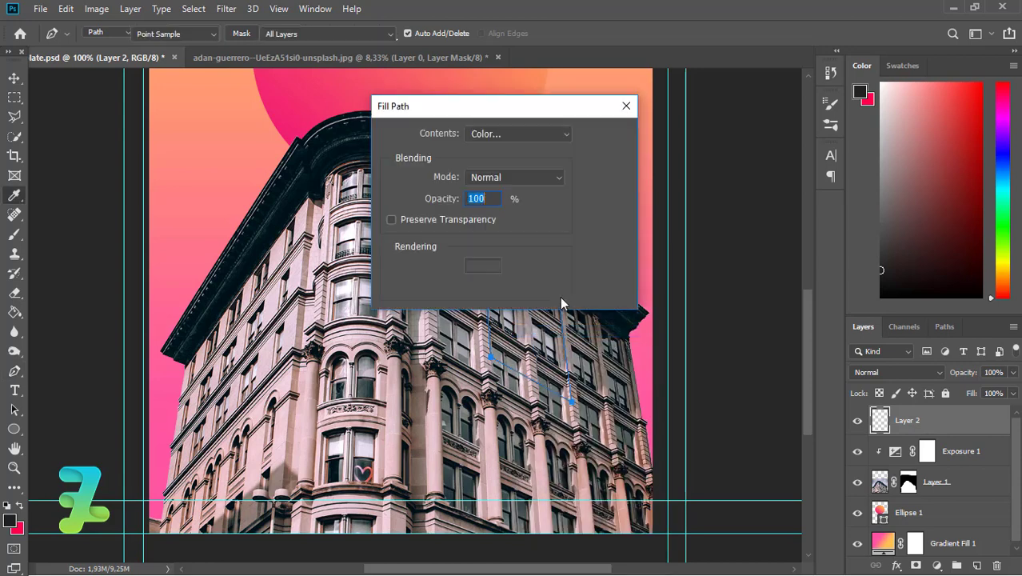
left_click(500, 135)
left_click(497, 174)
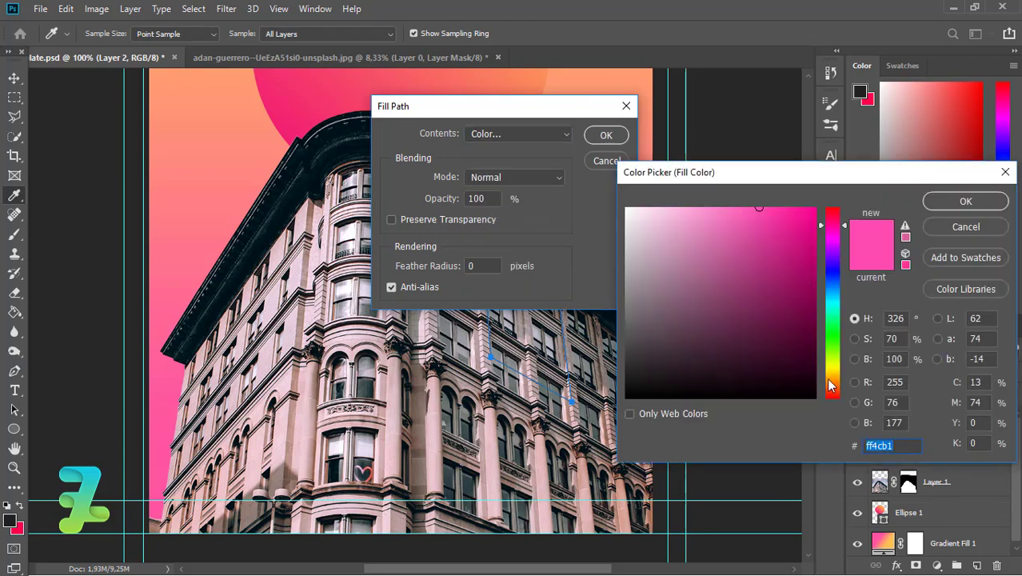
left_click(831, 369)
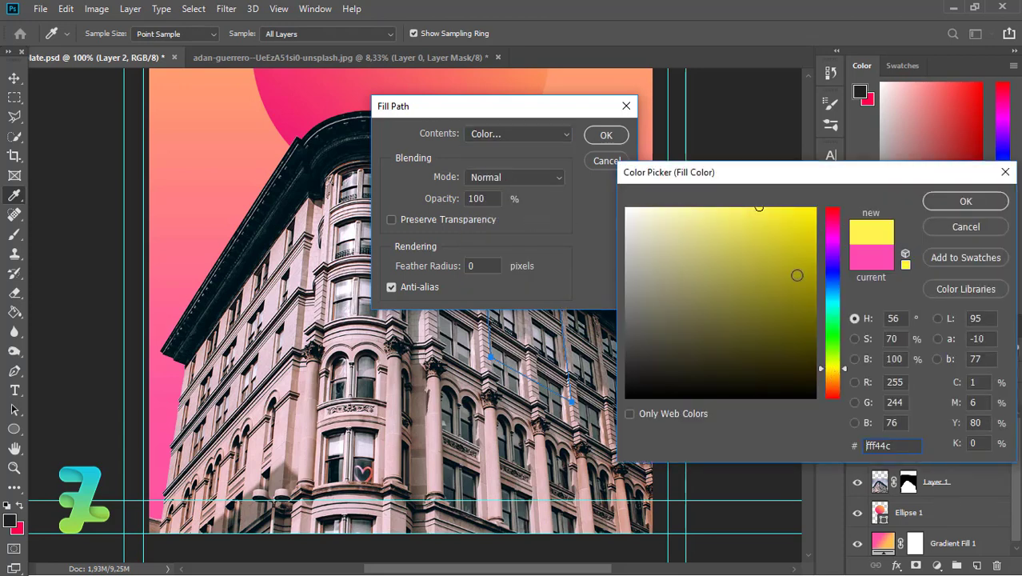
left_click_drag(810, 283, 816, 237)
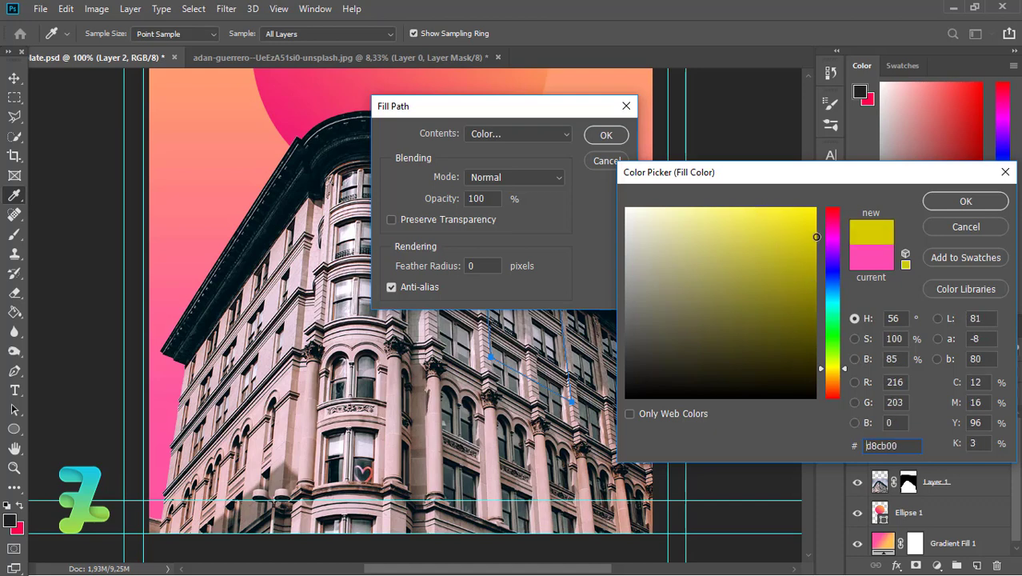
left_click(965, 201)
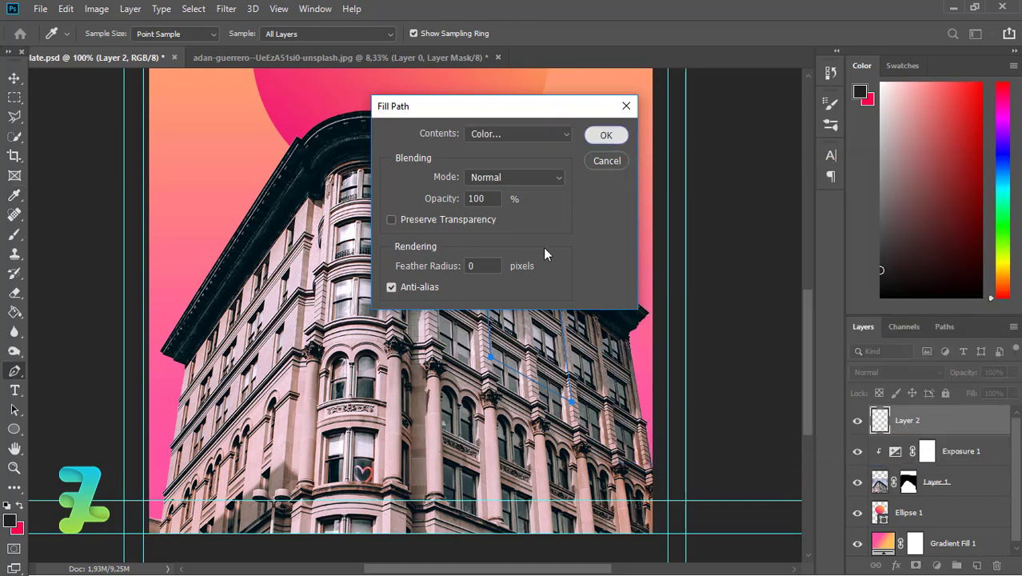
key("Return")
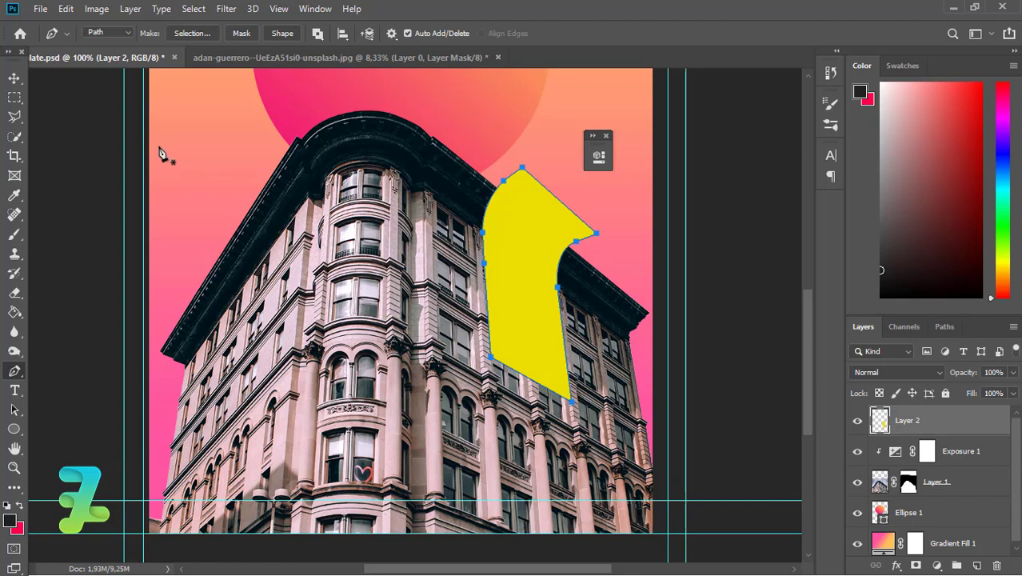
- Check the layers beneath the strip, then delete the yellow shape's working path
left_click(15, 78)
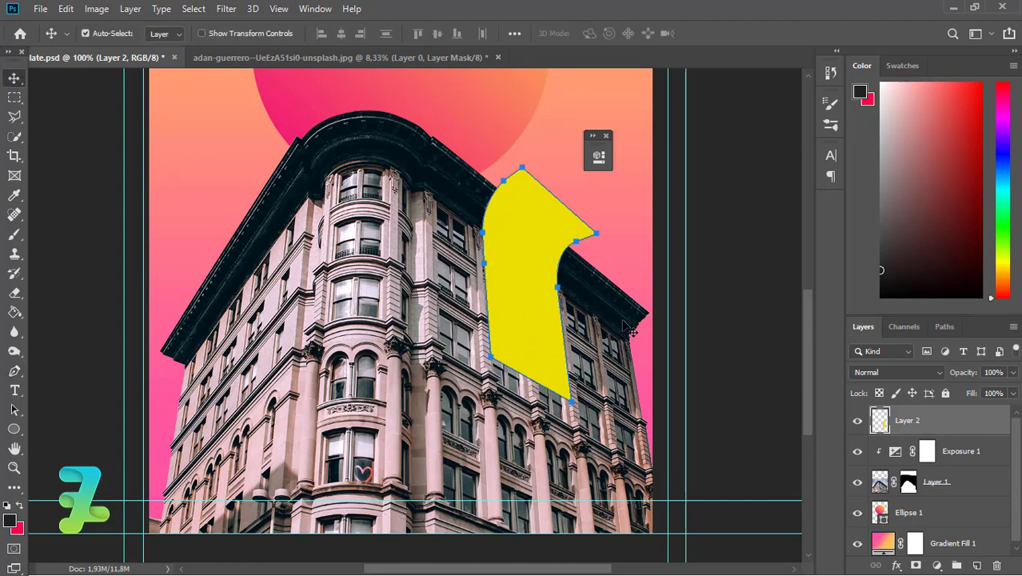
right_click(547, 260)
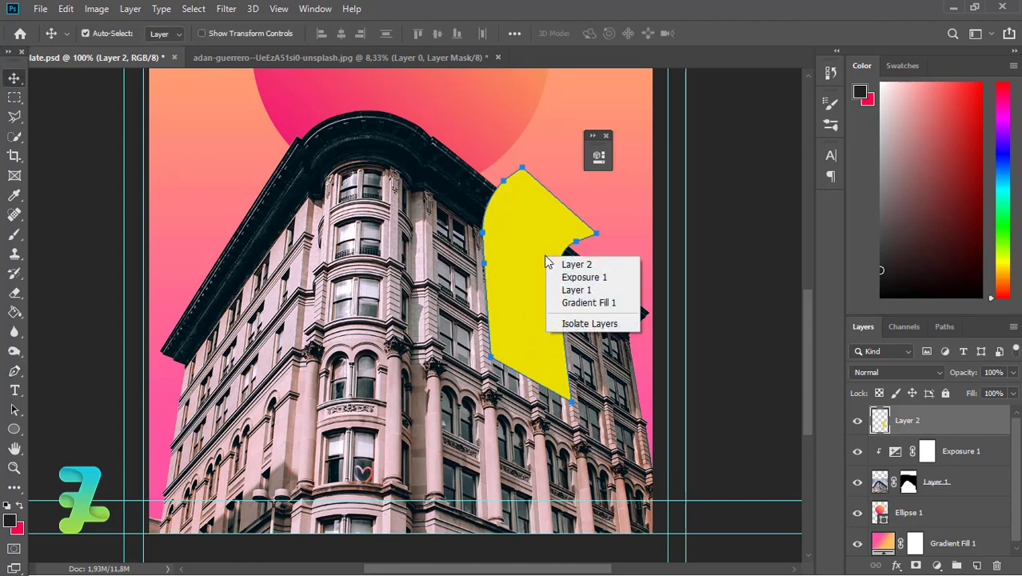
left_click(15, 370)
right_click(330, 269)
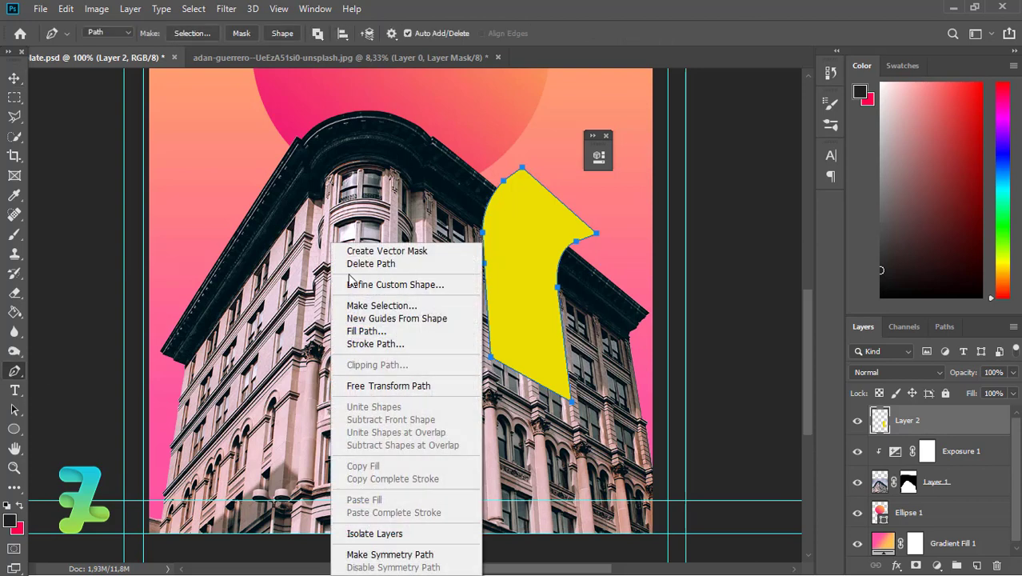
left_click(352, 267)
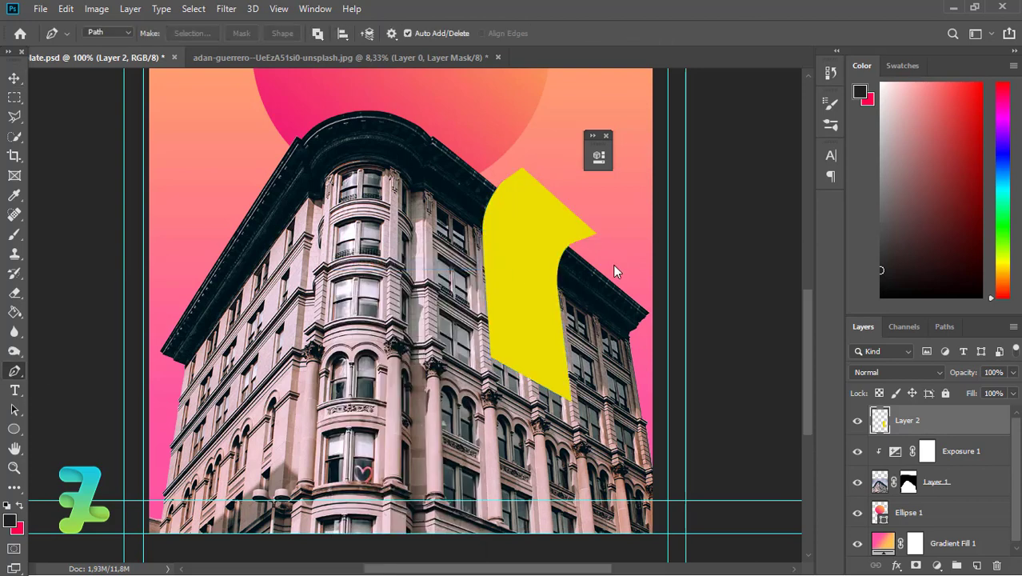
- Draw a diagonal strip path across the lower part of the building
left_click_drag(806, 322, 813, 342)
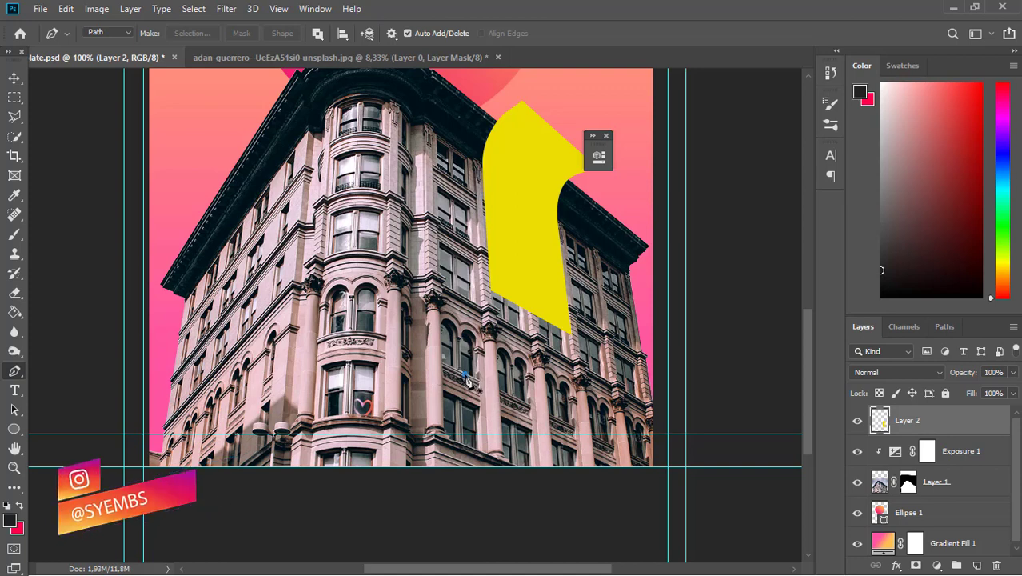
left_click(464, 374)
left_click(461, 399)
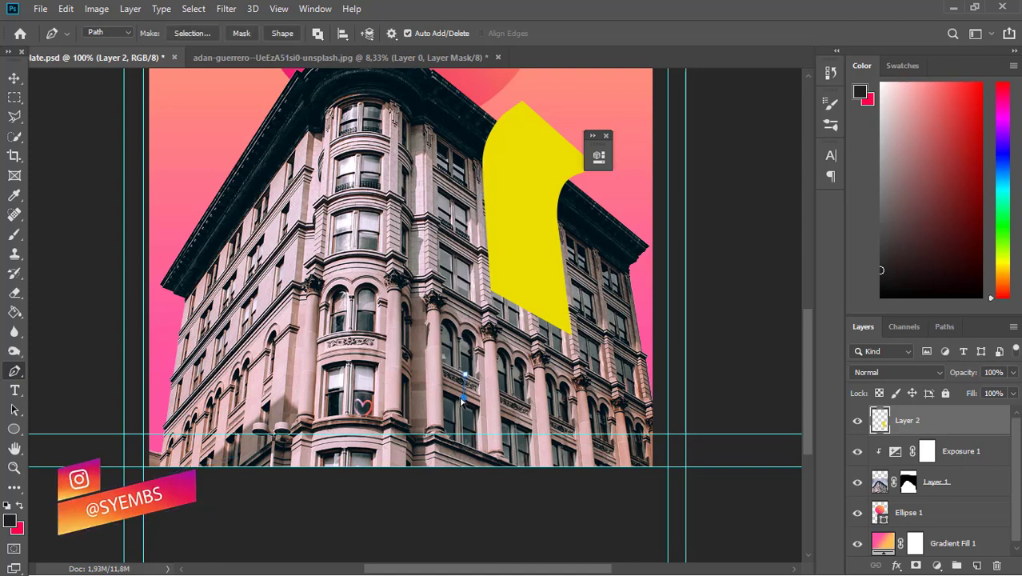
left_click(624, 467)
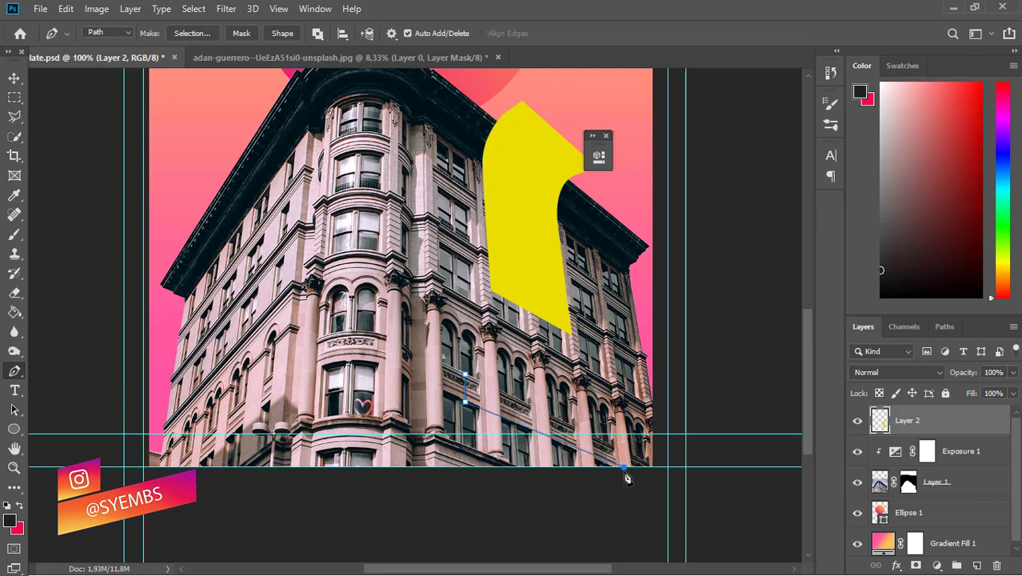
left_click_drag(624, 467, 624, 446)
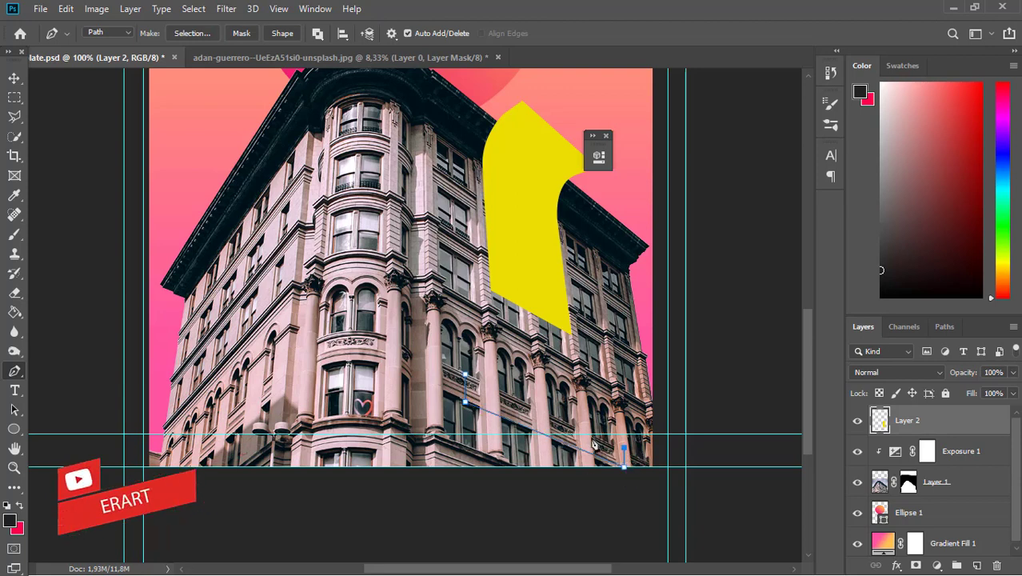
- Fill the strip path with bright magenta fd47ff and delete the path
right_click(502, 396)
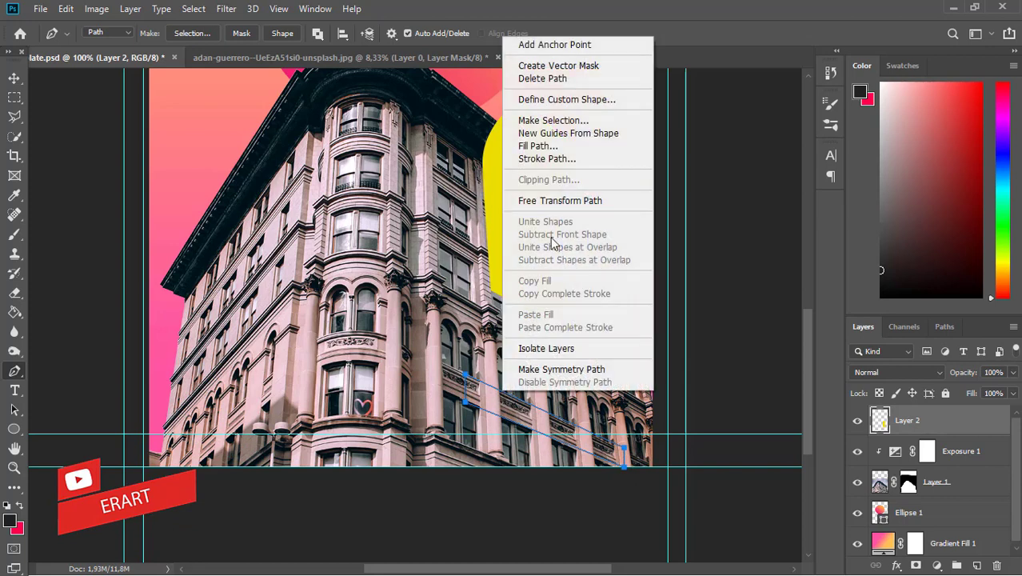
left_click(544, 145)
left_click(506, 133)
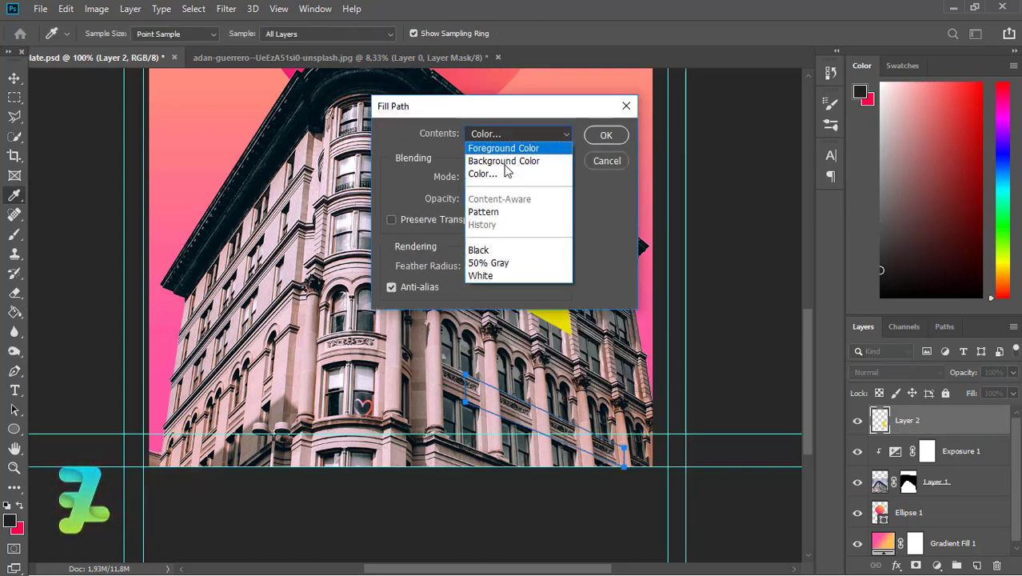
left_click(502, 174)
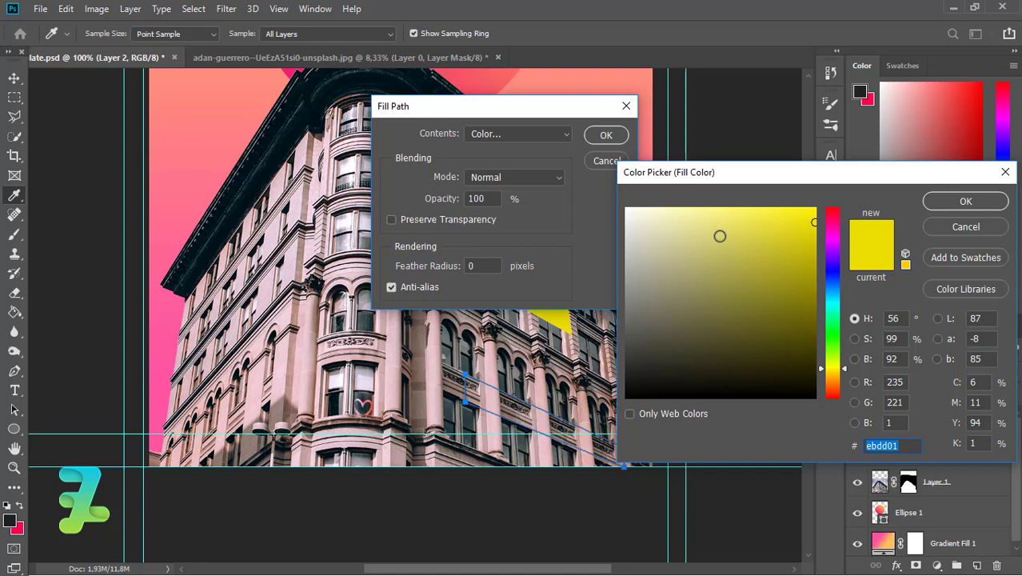
left_click(833, 245)
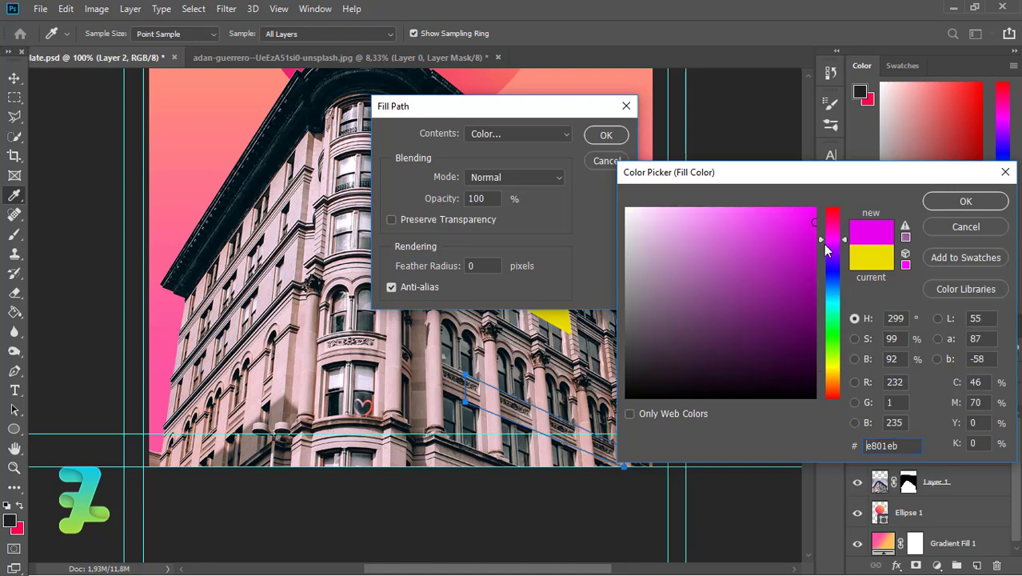
left_click_drag(766, 209, 763, 191)
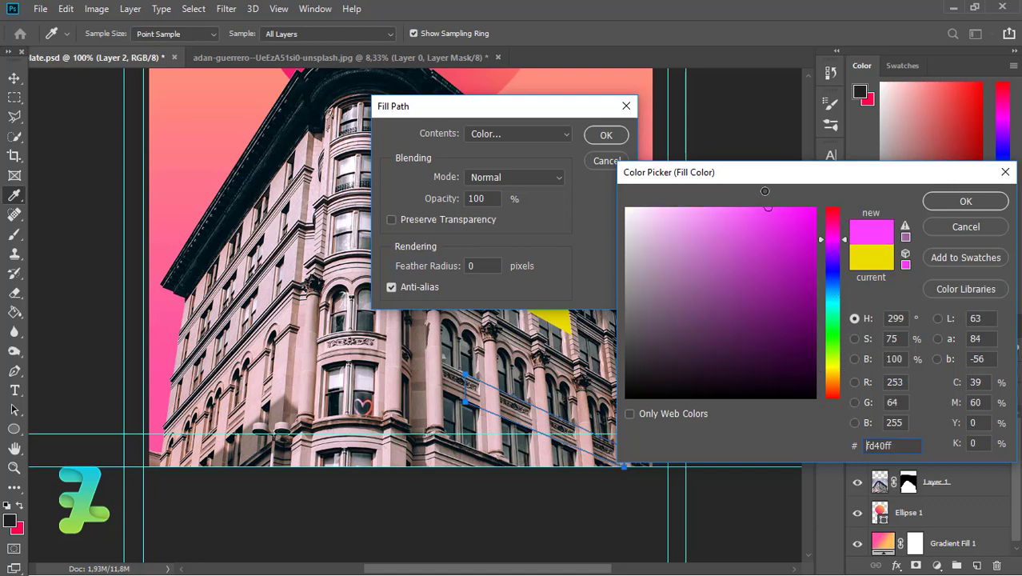
left_click(946, 203)
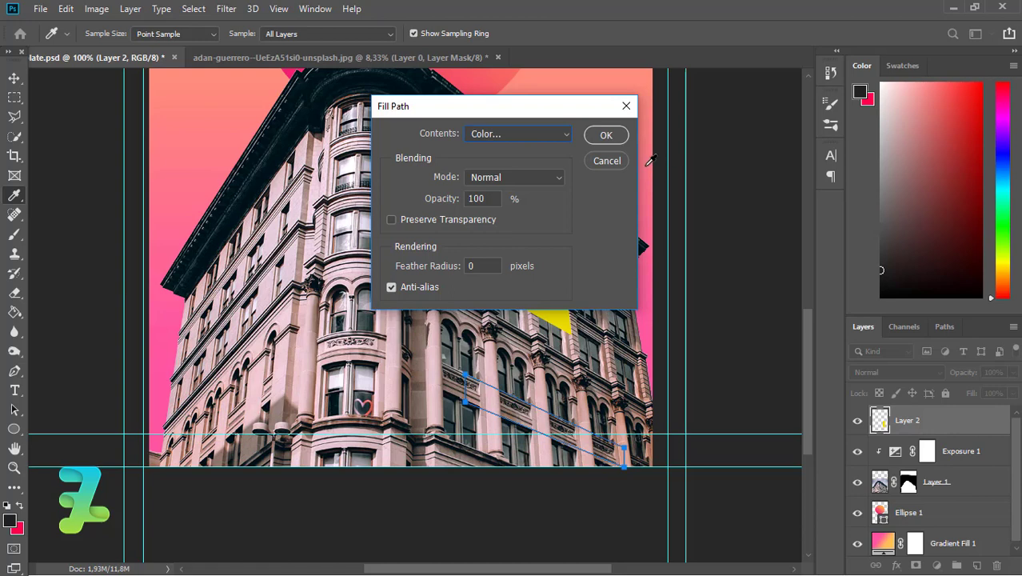
left_click(589, 136)
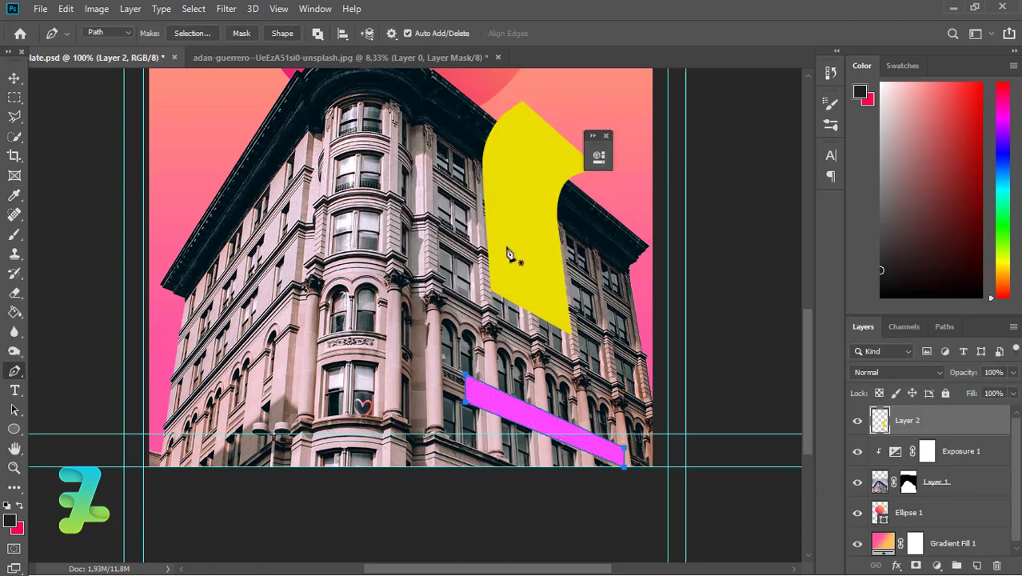
right_click(443, 268)
left_click(463, 263)
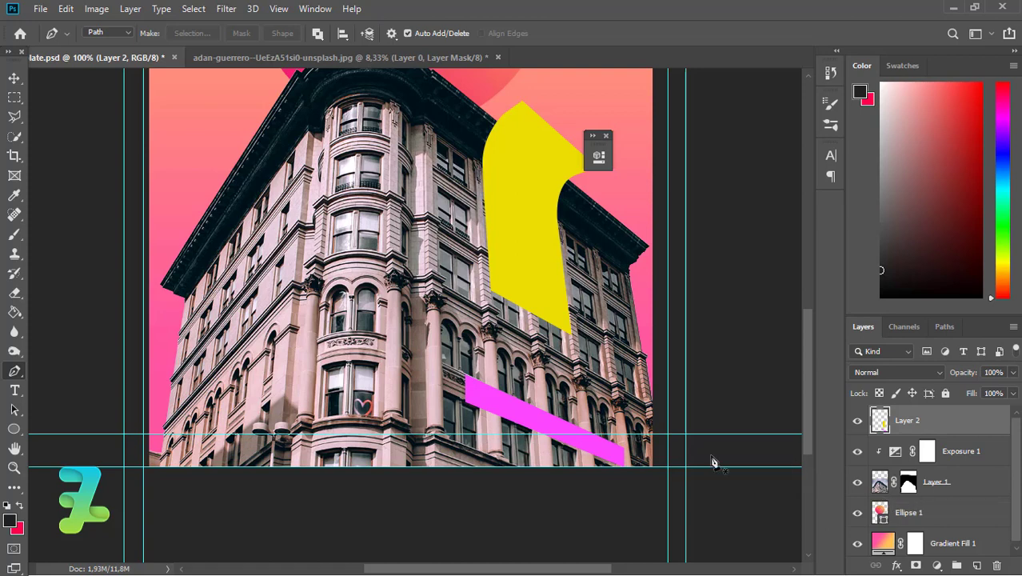
- Lasso the magenta strip and copy it onto a new Layer 3
left_click(857, 422)
key("l")
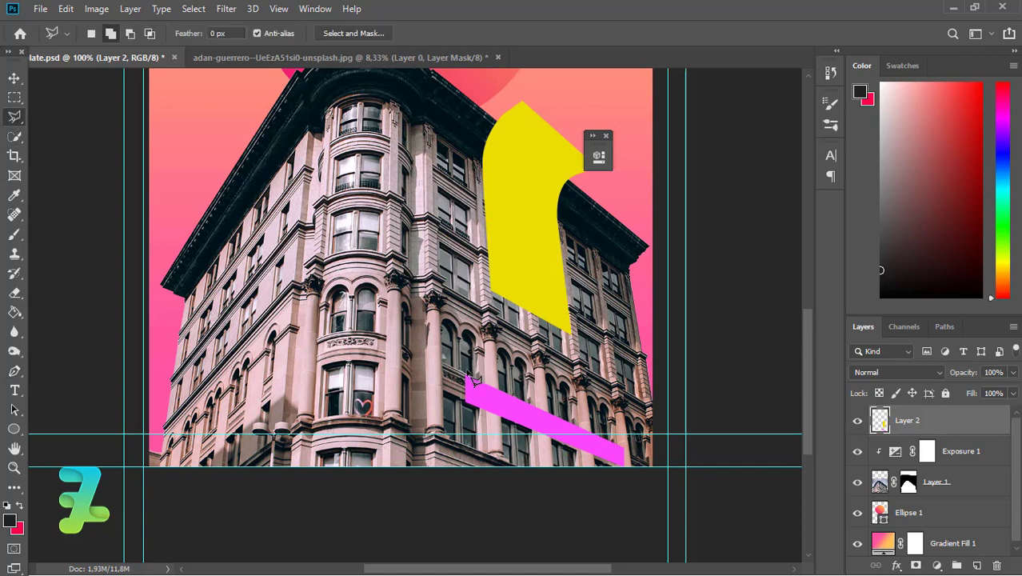
left_click(461, 369)
left_click(465, 422)
left_click(667, 486)
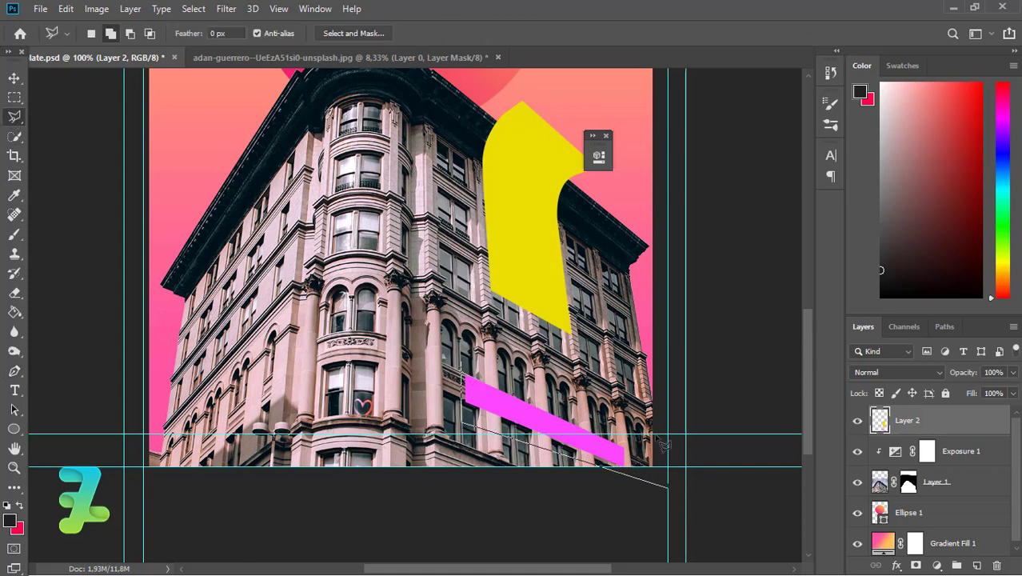
left_click(651, 435)
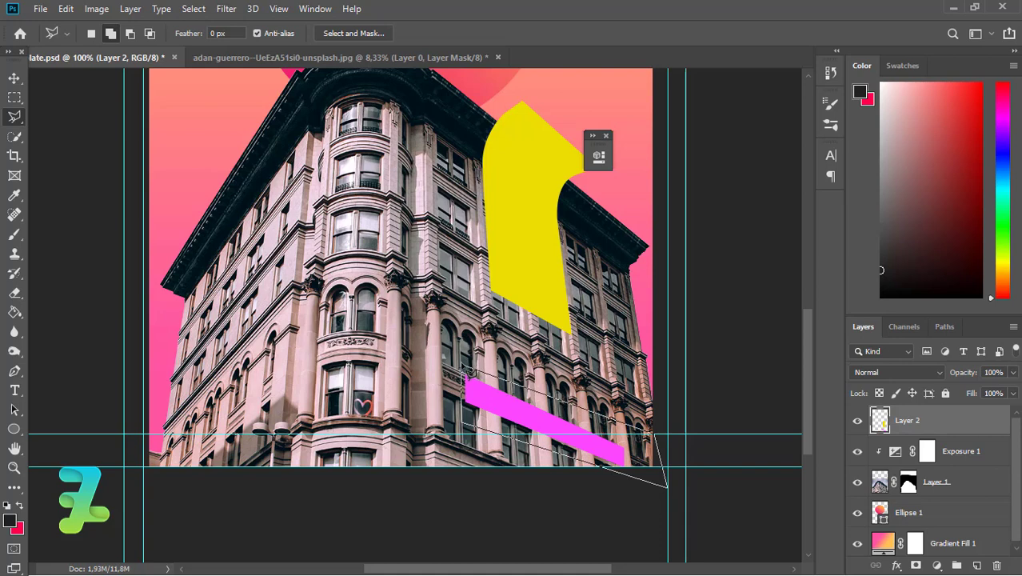
left_click(463, 369)
key("ctrl+j")
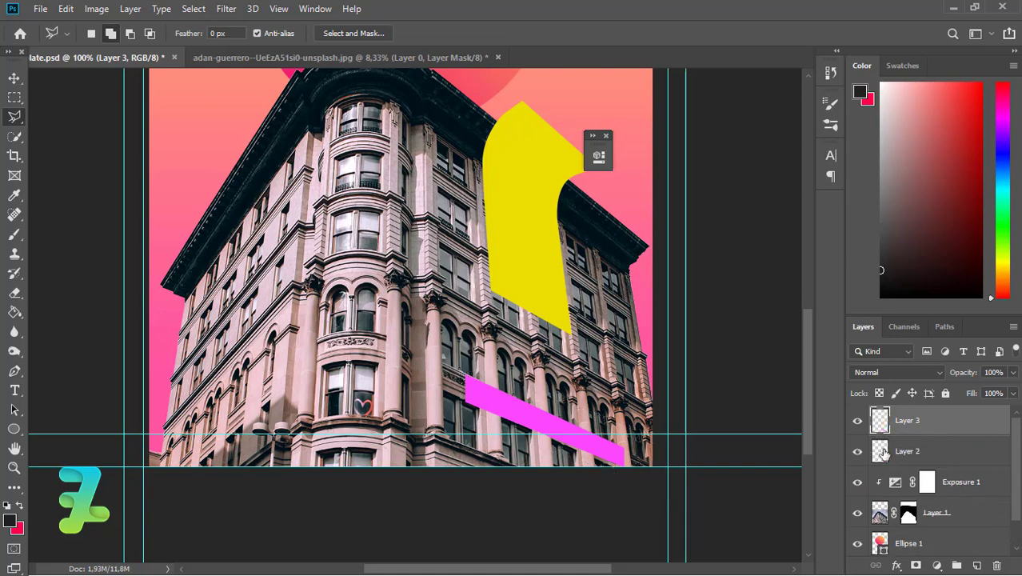
- Load Layer 2's thumbnail selection, deselect, and add an empty Layer 4 on top
left_click(882, 453)
left_click(881, 451, "ctrl")
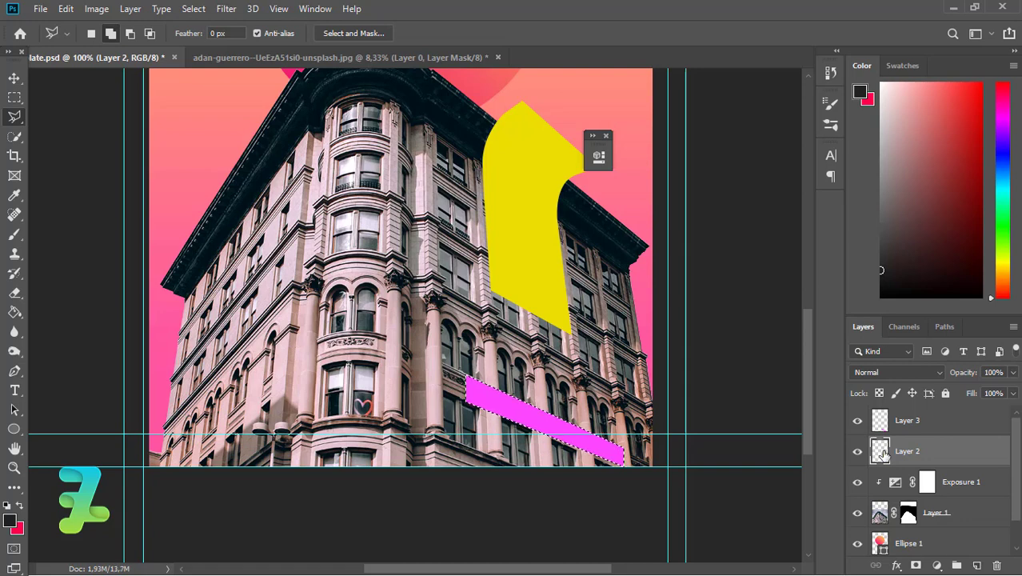
key("ctrl+d")
left_click(914, 427)
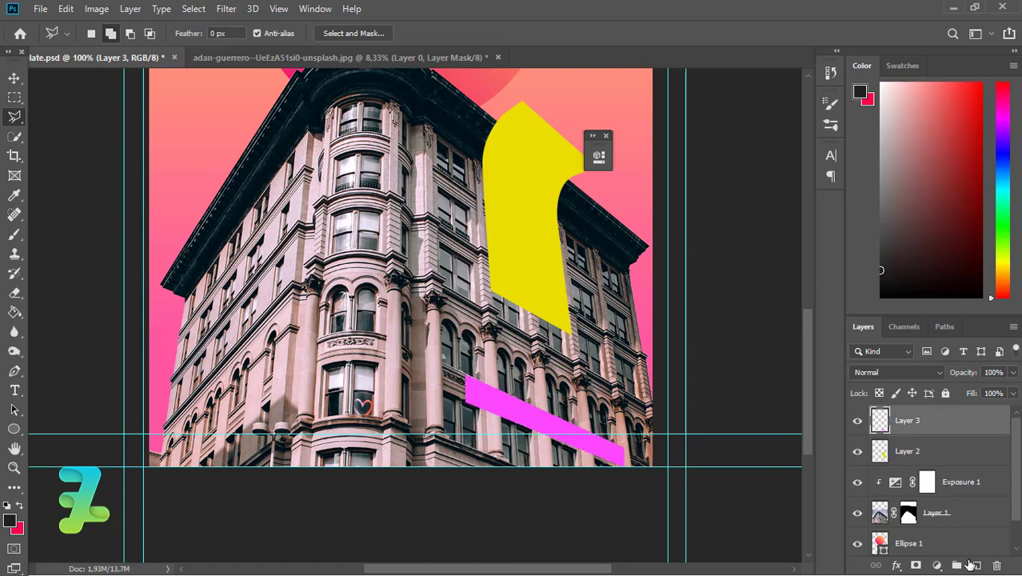
left_click(976, 565)
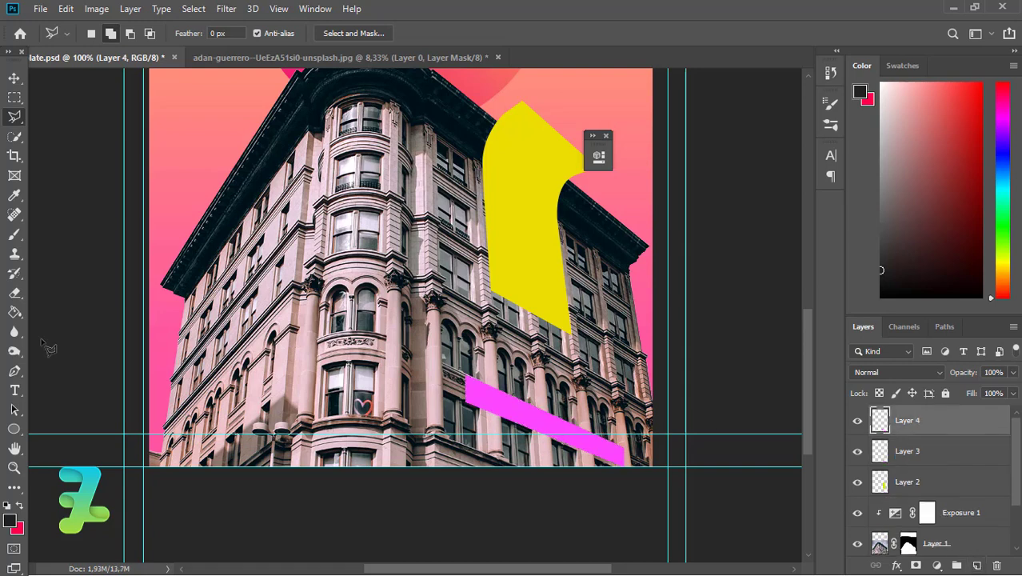
left_click(15, 371)
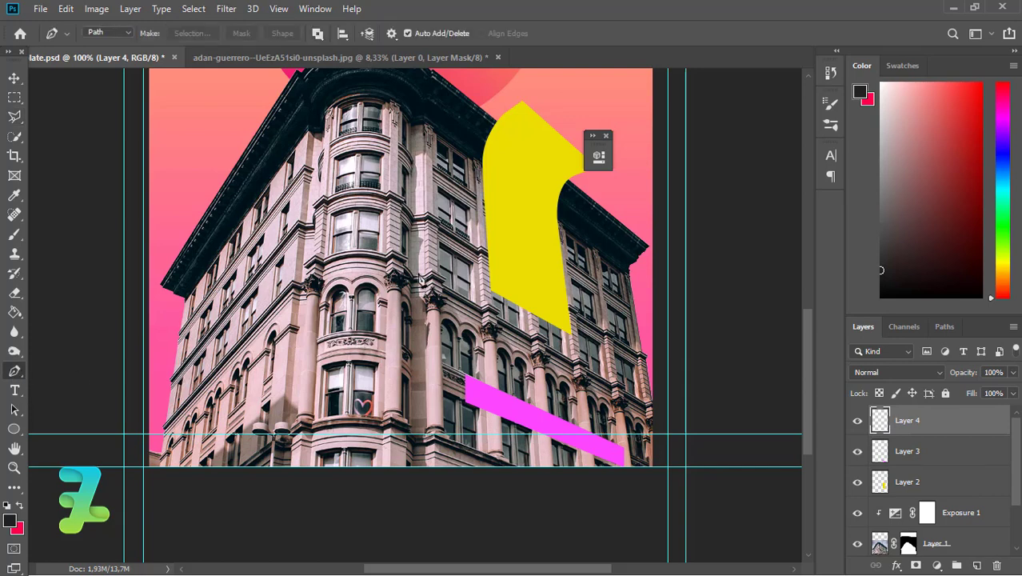
- Draw a thin vertical path on Layer 4 and fill it with light green 9efca0
left_click(453, 237)
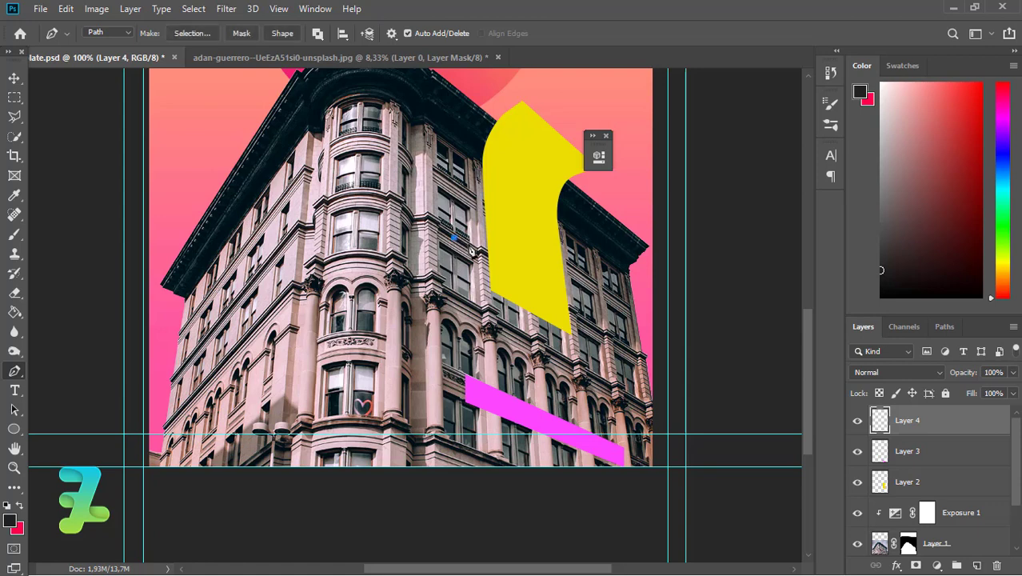
left_click(471, 249)
right_click(468, 282)
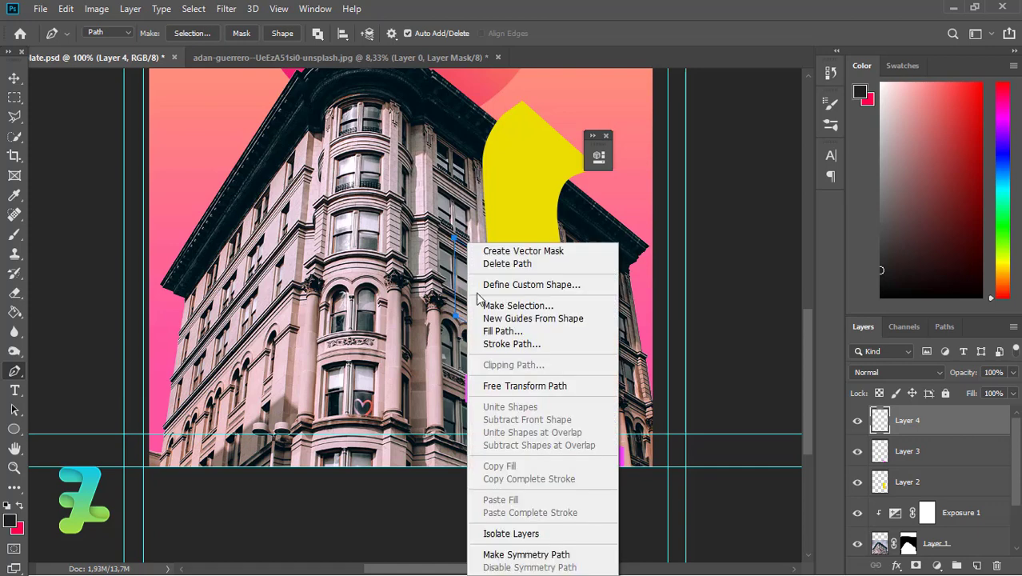
left_click(503, 330)
left_click(480, 135)
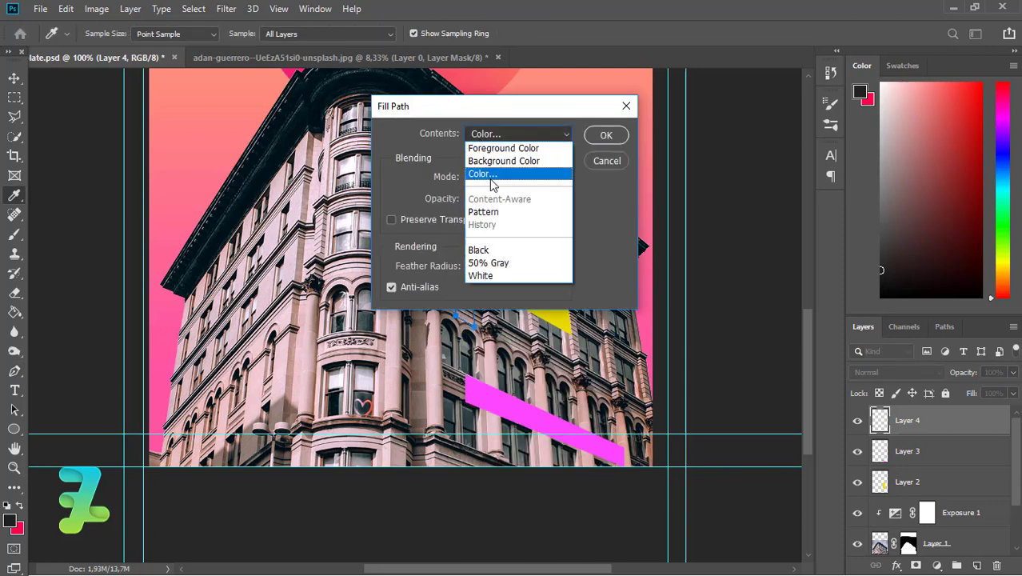
left_click(484, 174)
left_click(832, 333)
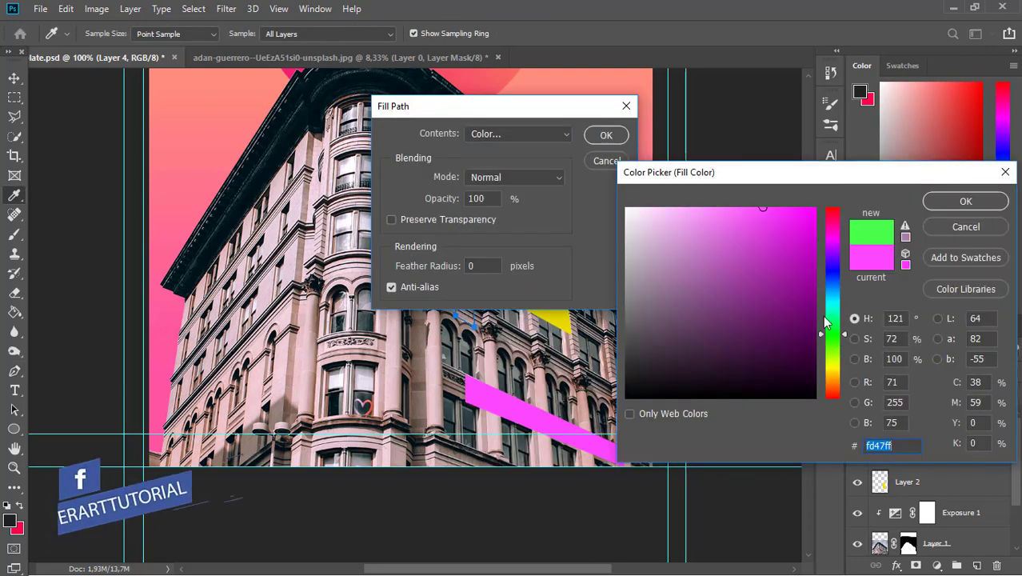
left_click_drag(783, 232, 709, 217)
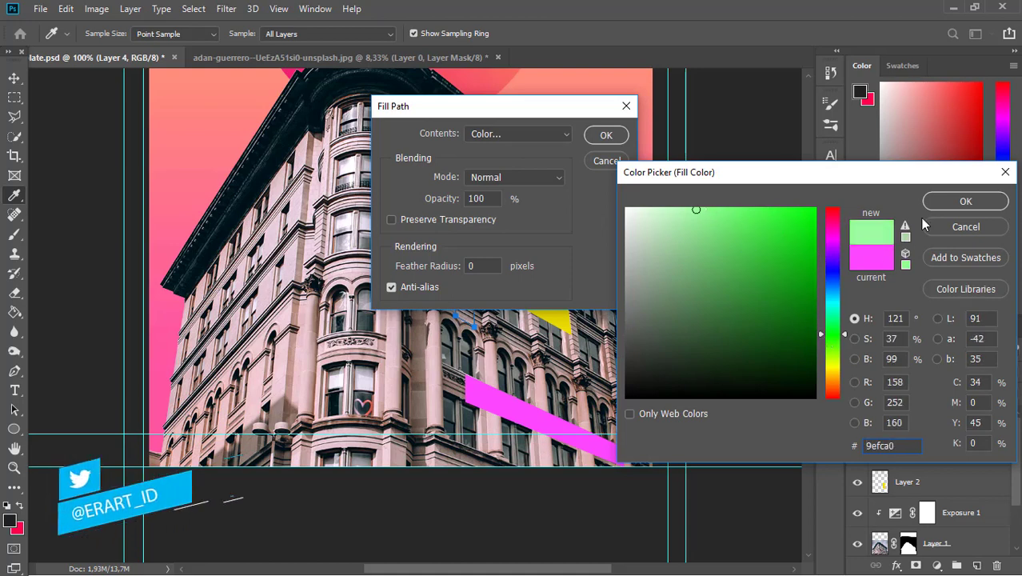
left_click(960, 199)
left_click(606, 134)
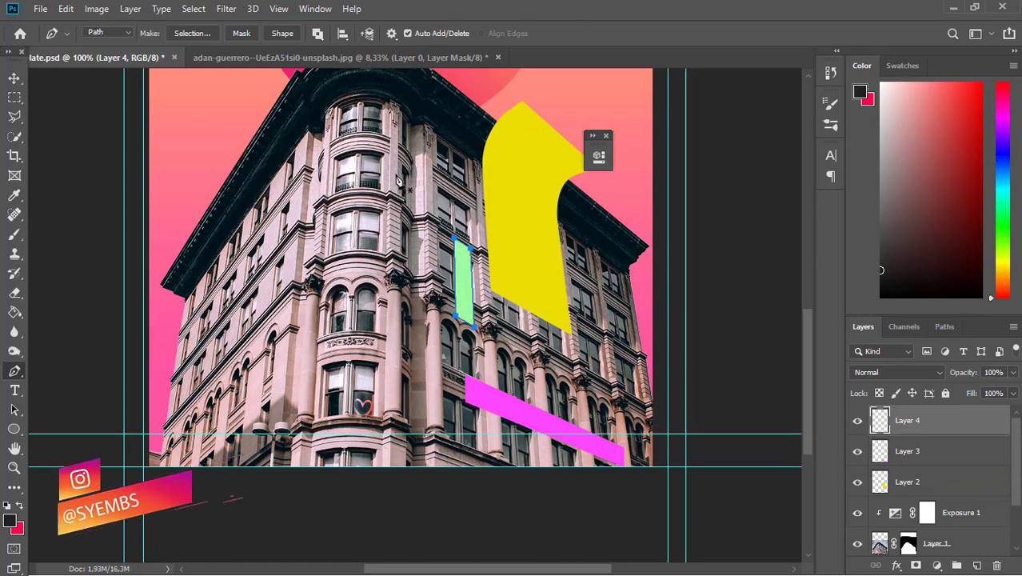
- Delete the green strip's path and start a new path at the guide intersection
right_click(397, 181)
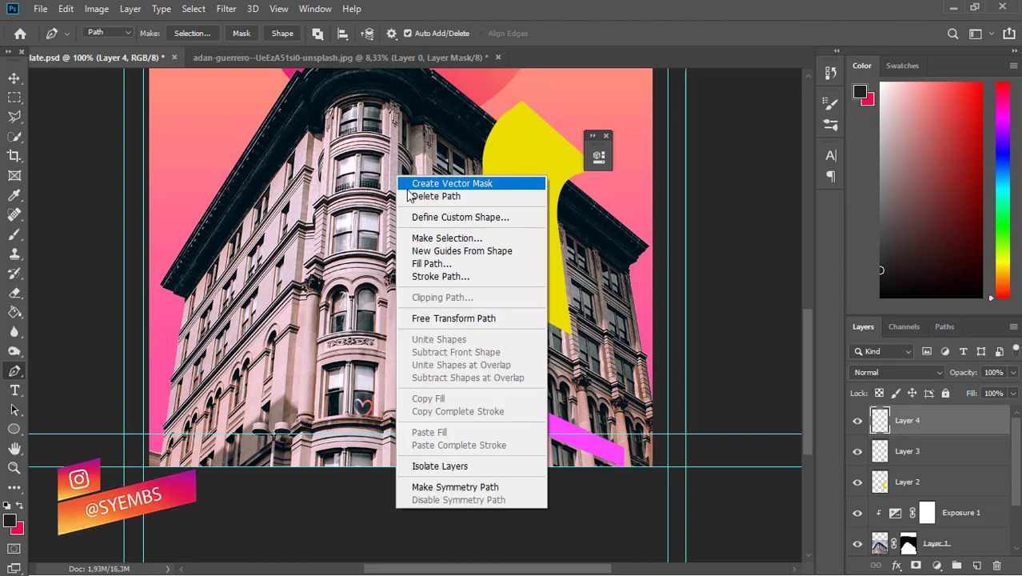
left_click(424, 197)
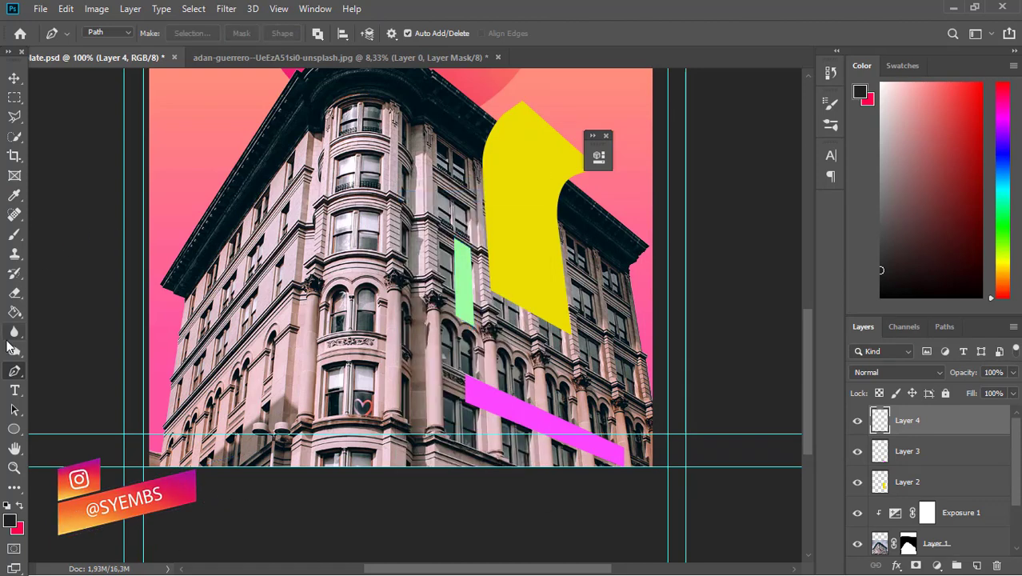
left_click(169, 435)
left_click(165, 453)
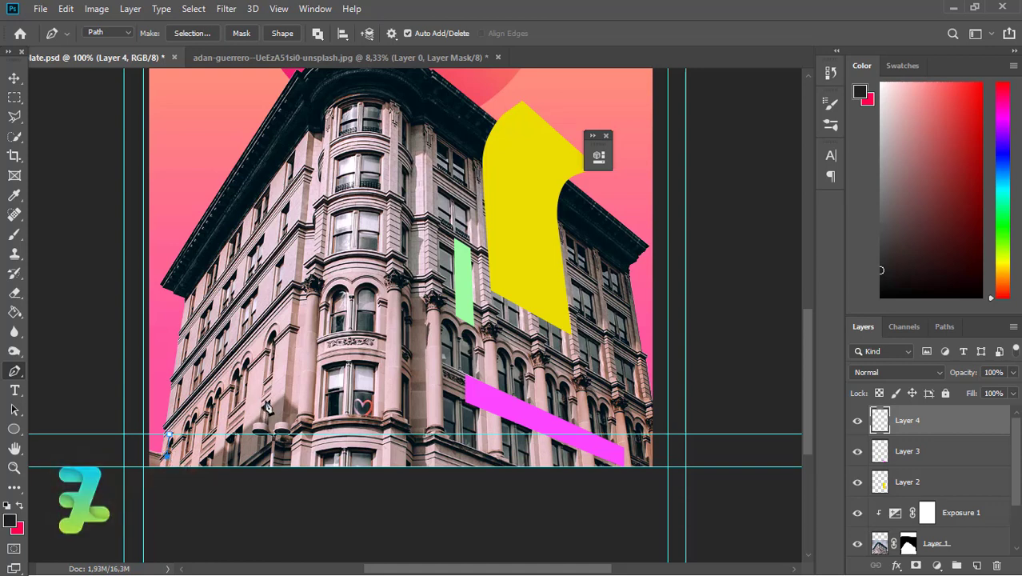
- Complete a closed strip path across the building's lower-left corner with a sharp bottom corner
left_click(251, 394)
left_click_drag(251, 387, 248, 362)
left_click(169, 436)
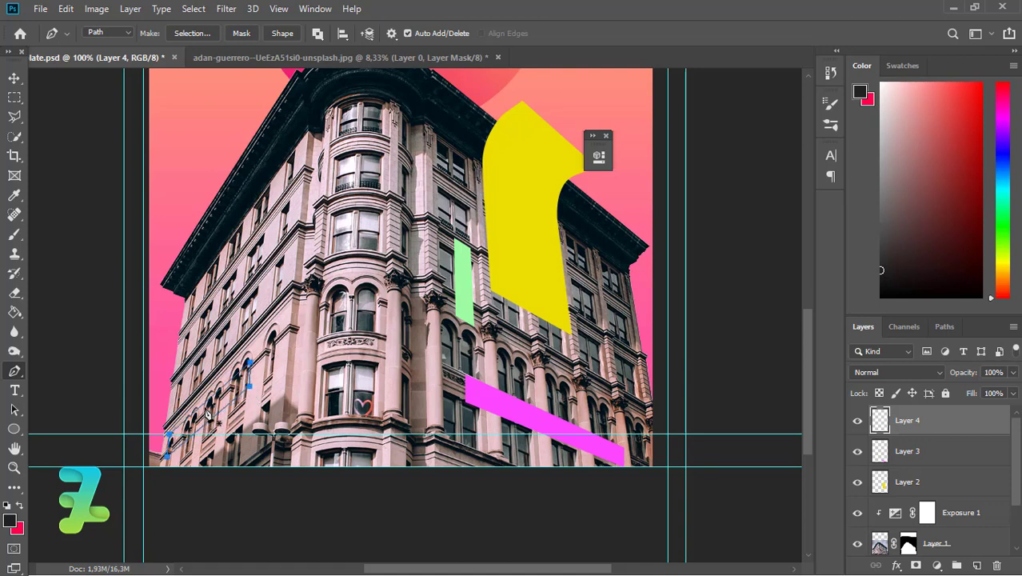
left_click(248, 385)
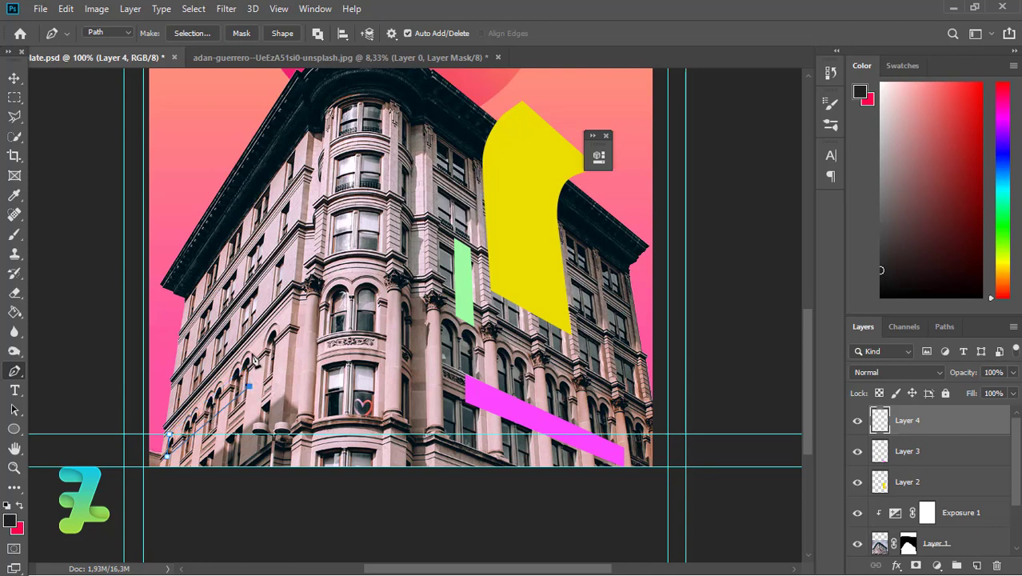
key("ctrl+z")
left_click_drag(251, 354, 255, 354)
left_click(254, 352, "alt")
left_click_drag(169, 437, 206, 424)
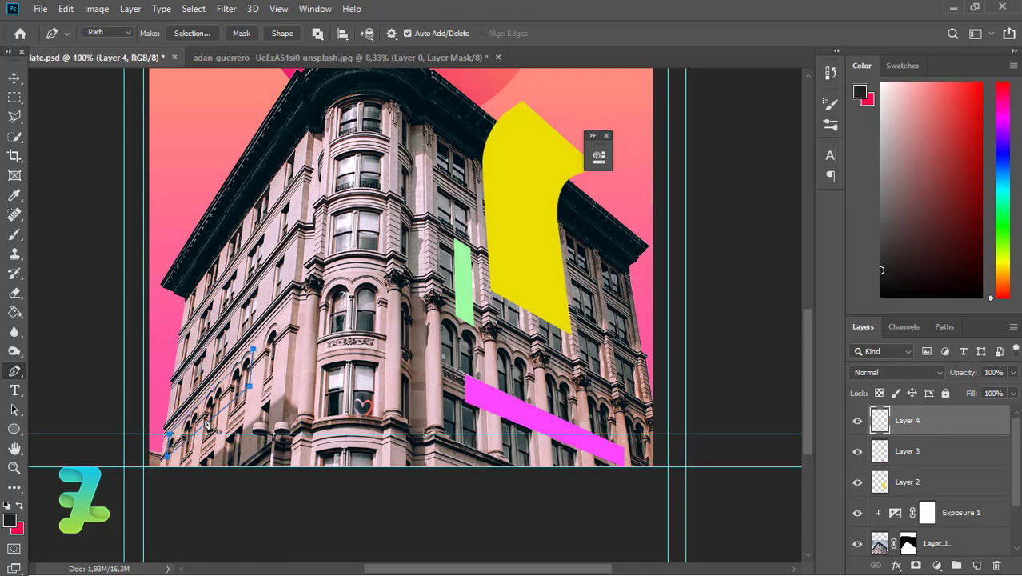
- Fill the strip path with yellow ffe003 and delete the path outline
right_click(207, 426)
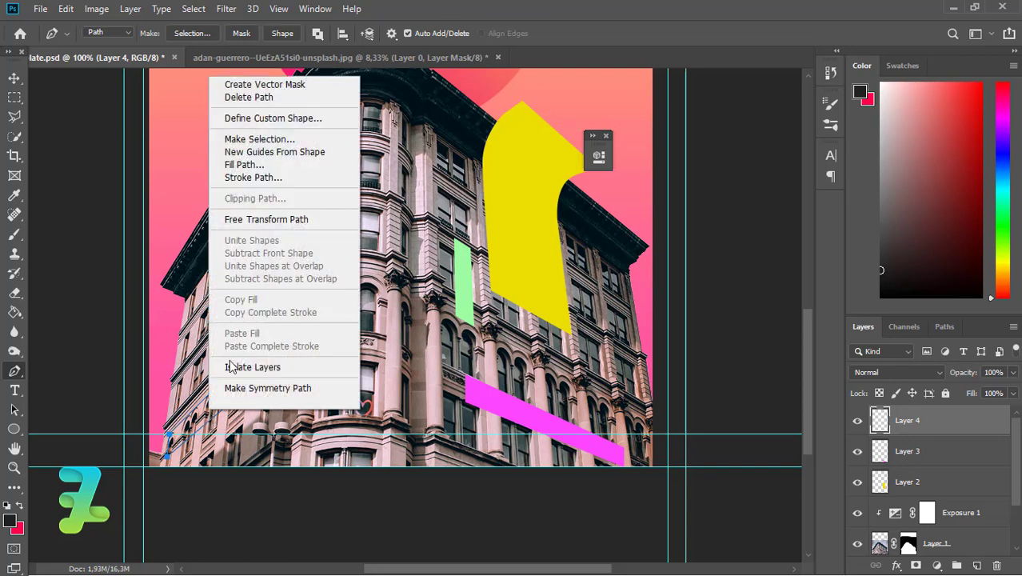
left_click(263, 165)
left_click(504, 135)
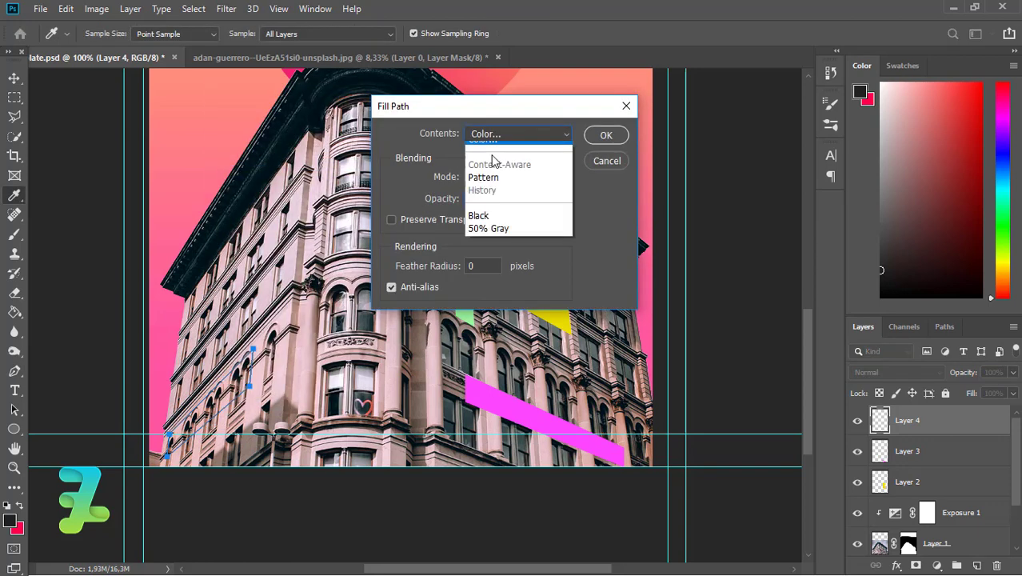
left_click(491, 176)
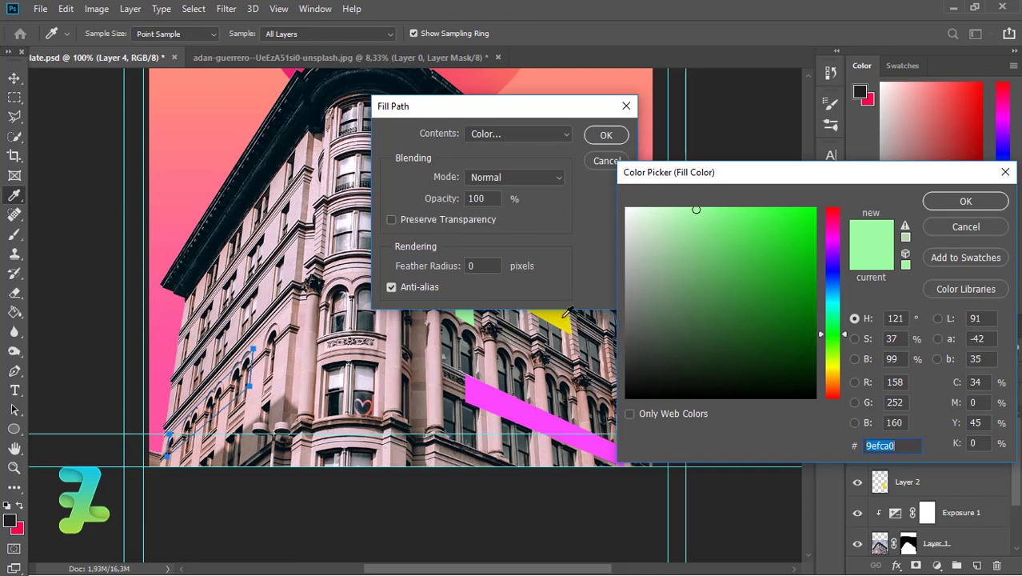
type("ffe003")
left_click(972, 200)
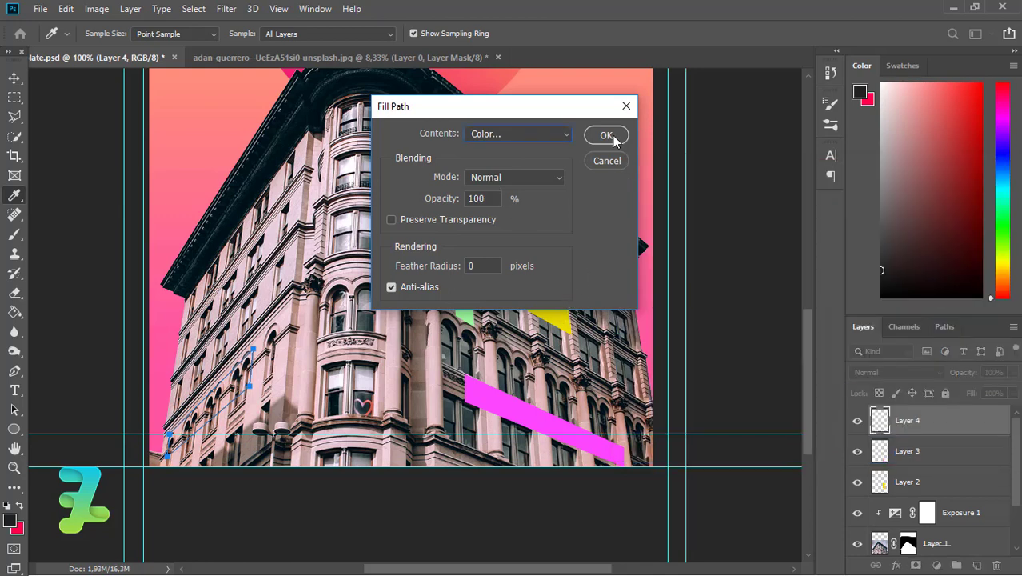
left_click(609, 136)
right_click(238, 351)
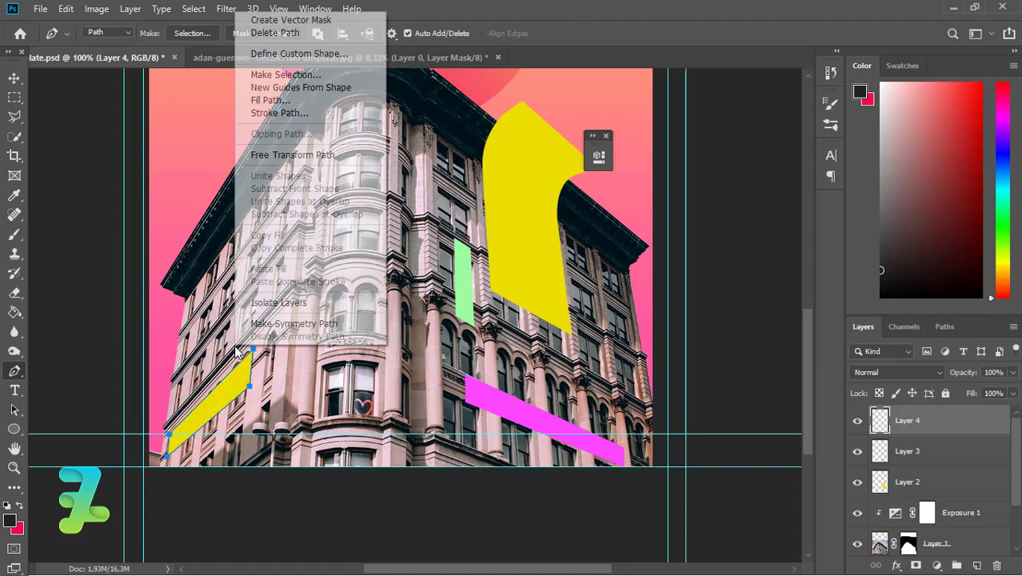
left_click(266, 33)
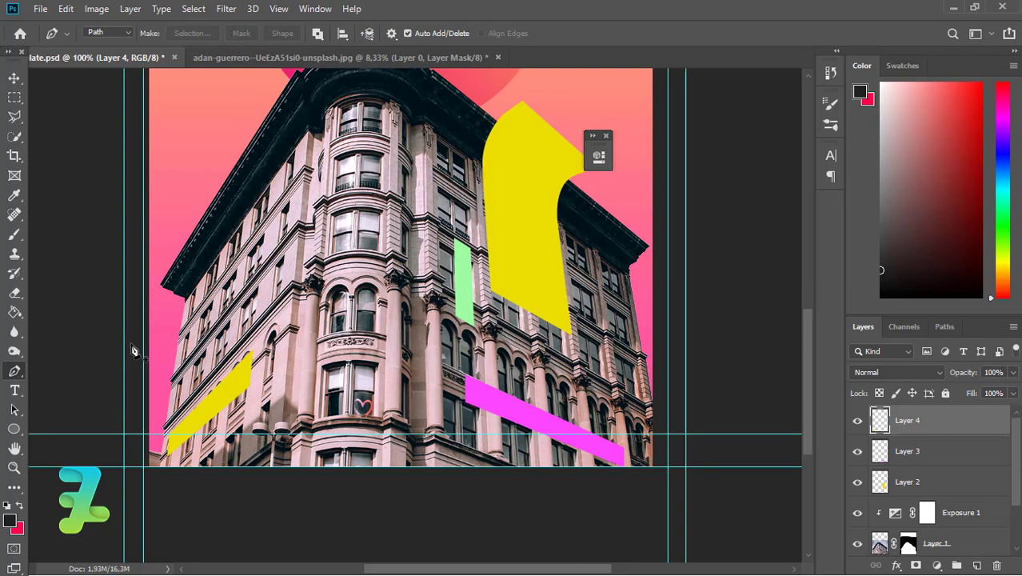
- Sketch a first outline for the longer strip, then delete it to start over
left_click(173, 372)
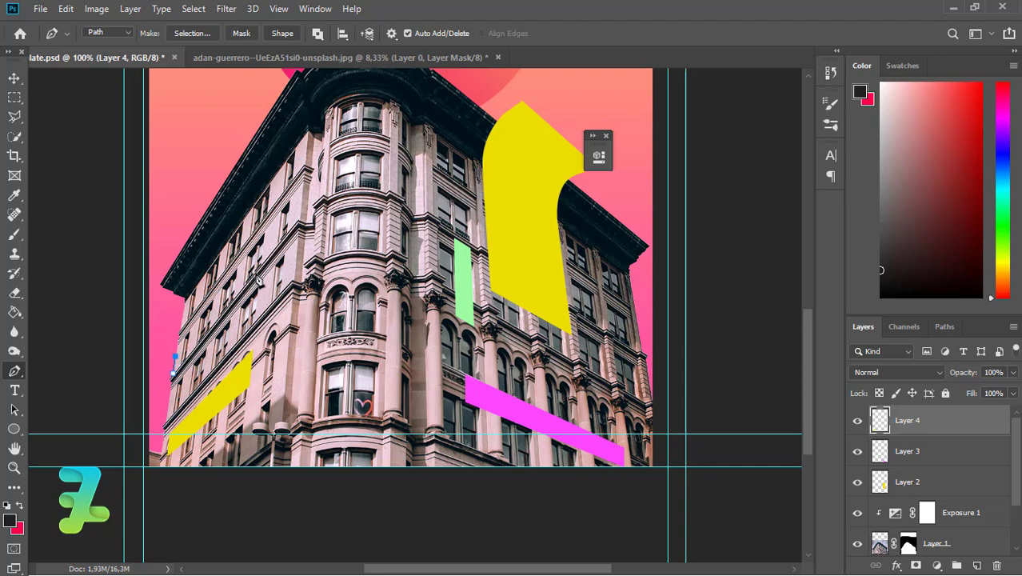
left_click(177, 349)
left_click(289, 208)
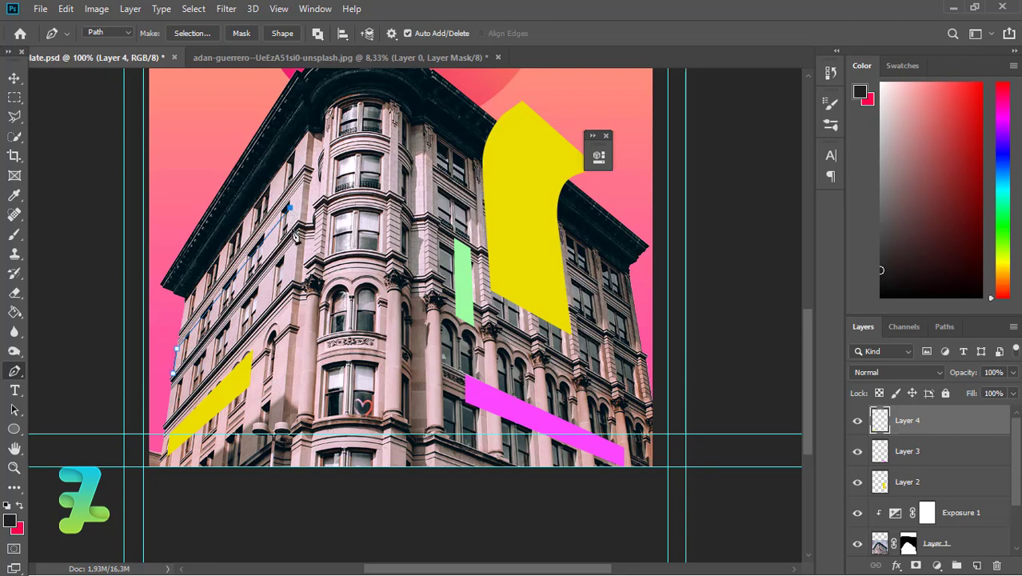
left_click(290, 233)
right_click(230, 285)
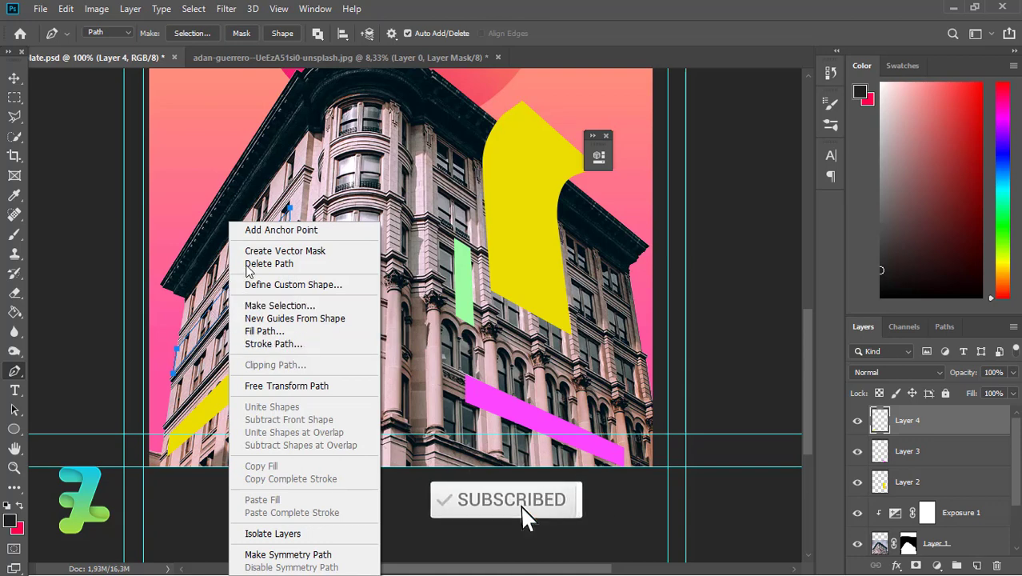
left_click(269, 263)
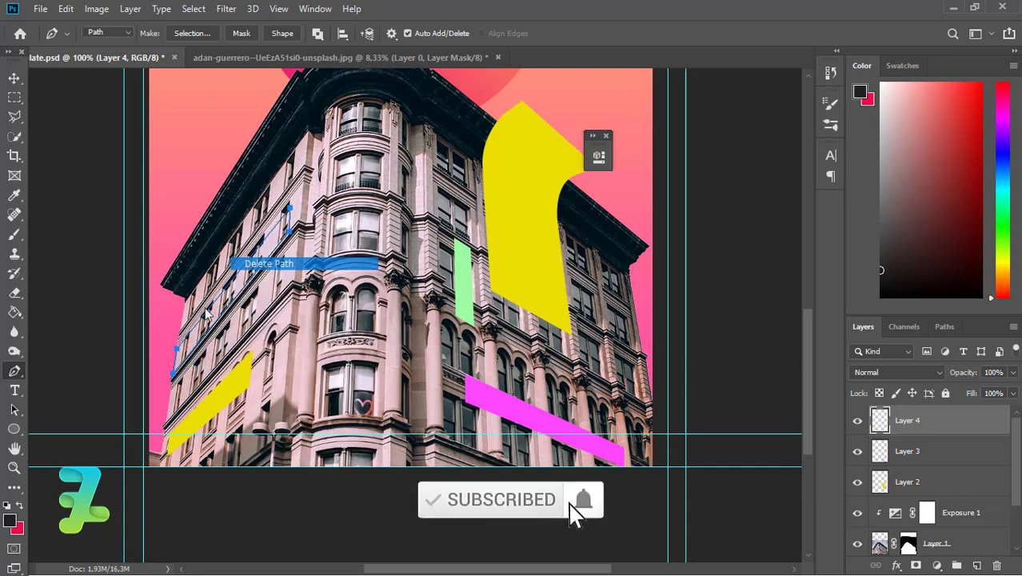
- Redraw the longer parallelogram up the left face, fill it yellow, and delete its path
left_click(177, 347)
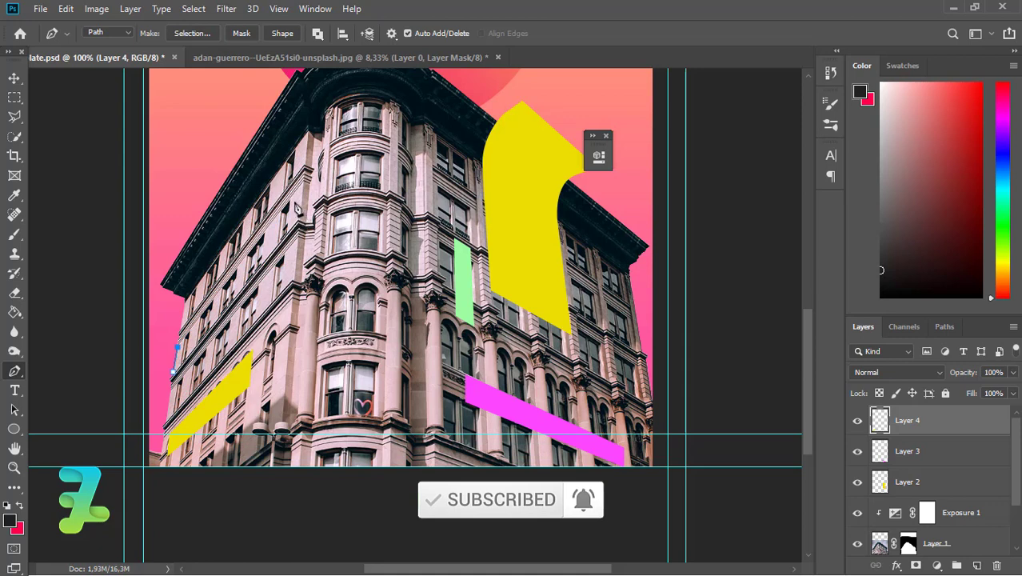
left_click(291, 198)
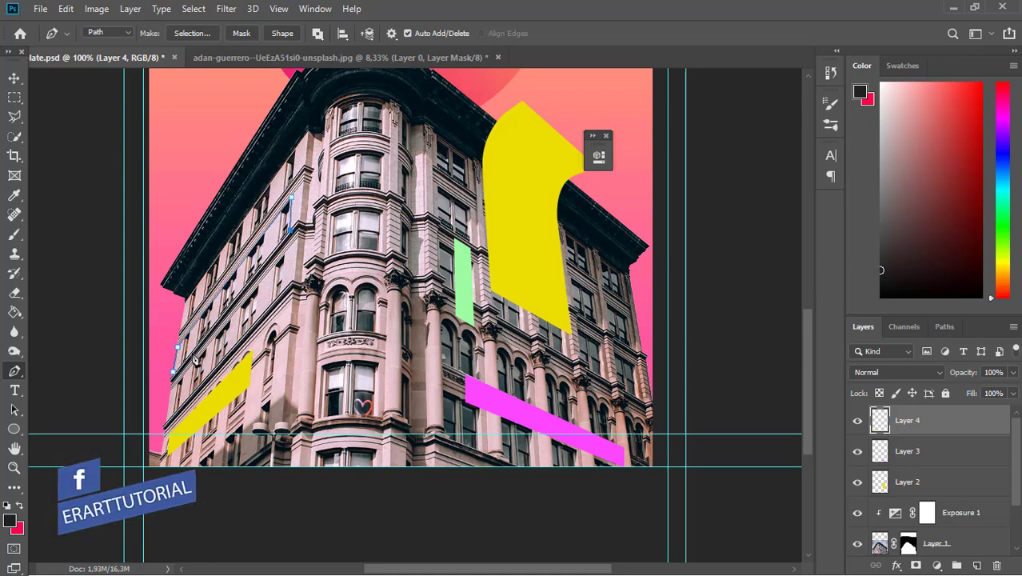
right_click(218, 311)
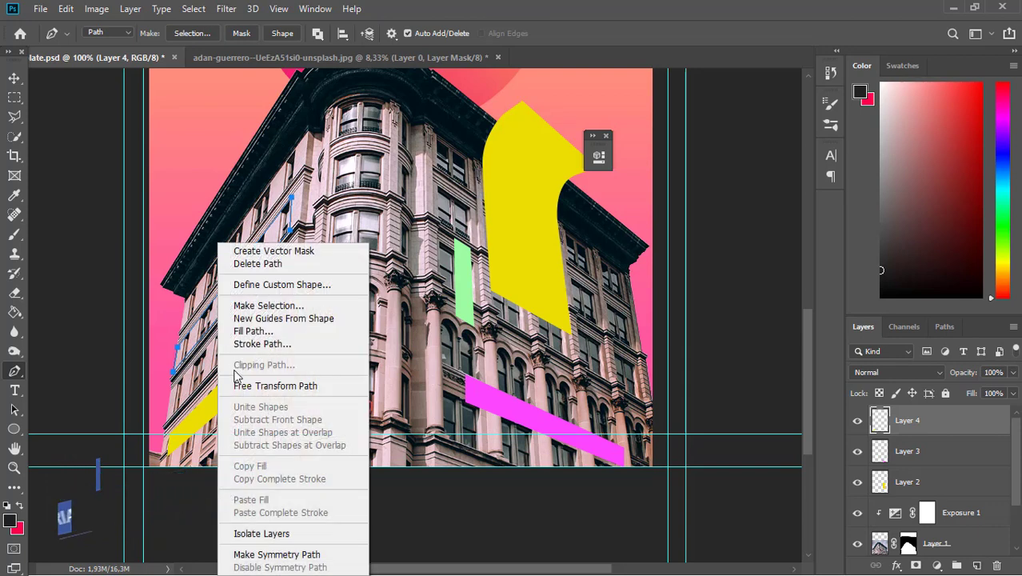
left_click(272, 331)
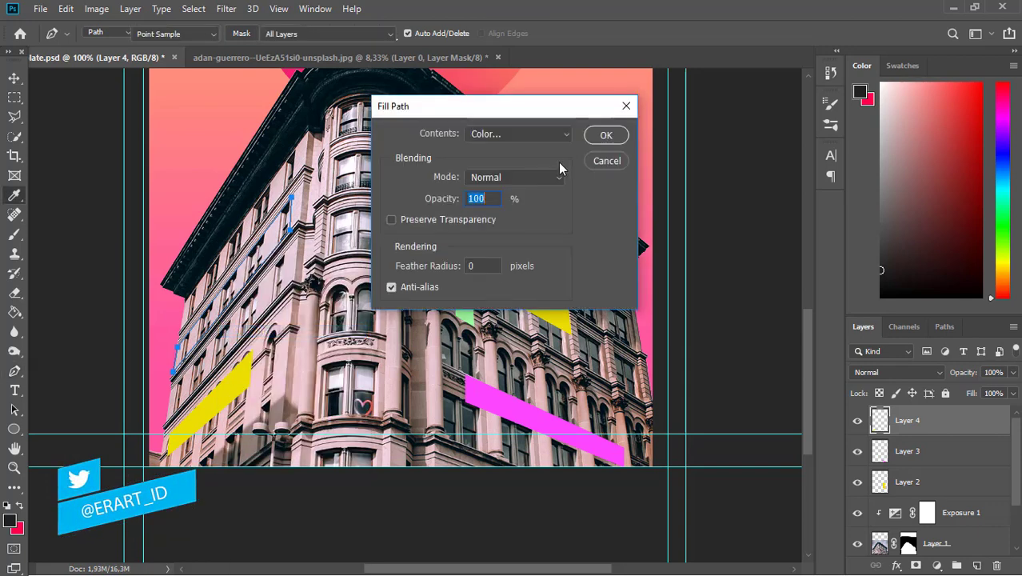
left_click(518, 133)
left_click(522, 174)
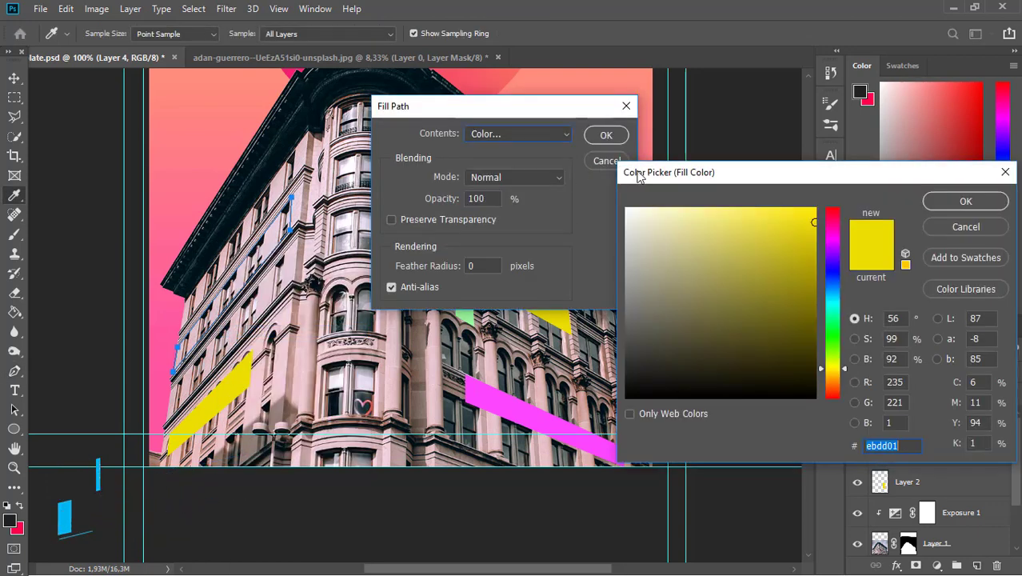
left_click(973, 200)
left_click(607, 135)
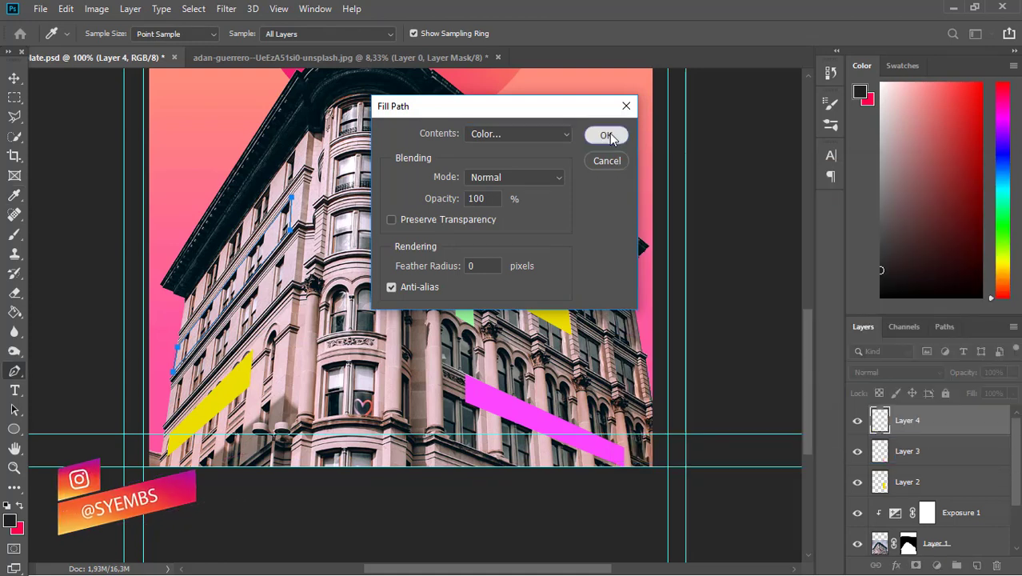
right_click(368, 186)
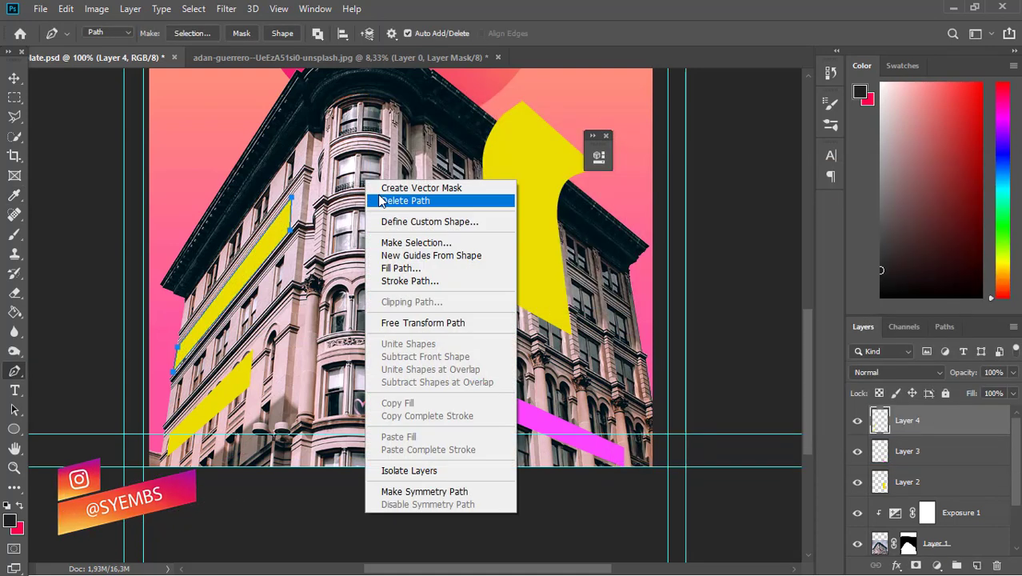
left_click(382, 200)
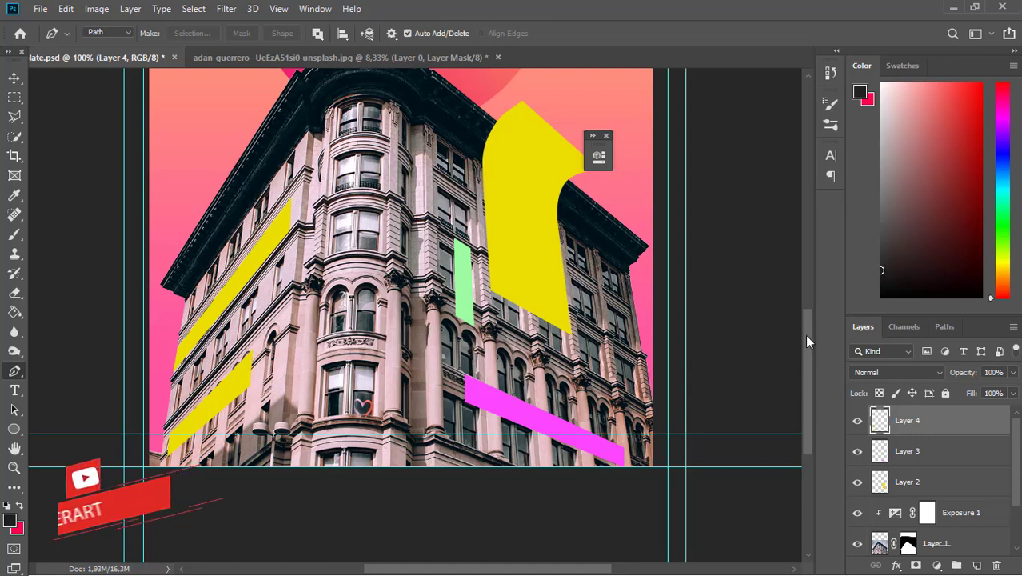
scroll(804, 334, "up", 1)
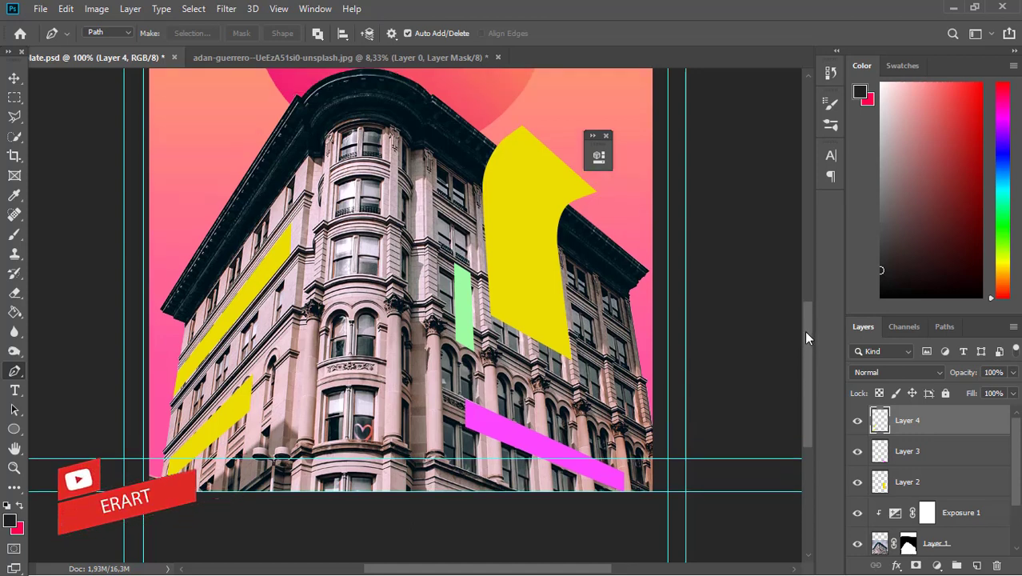
- Marquee-select the lower-left yellow strips and copy them onto a new Layer 5
left_click_drag(806, 332, 798, 301)
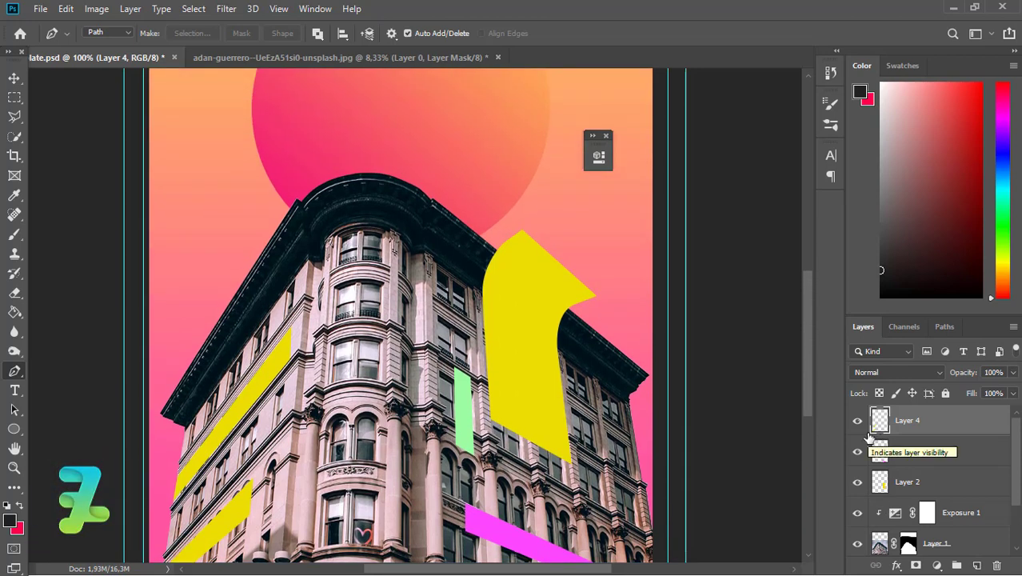
left_click(15, 77)
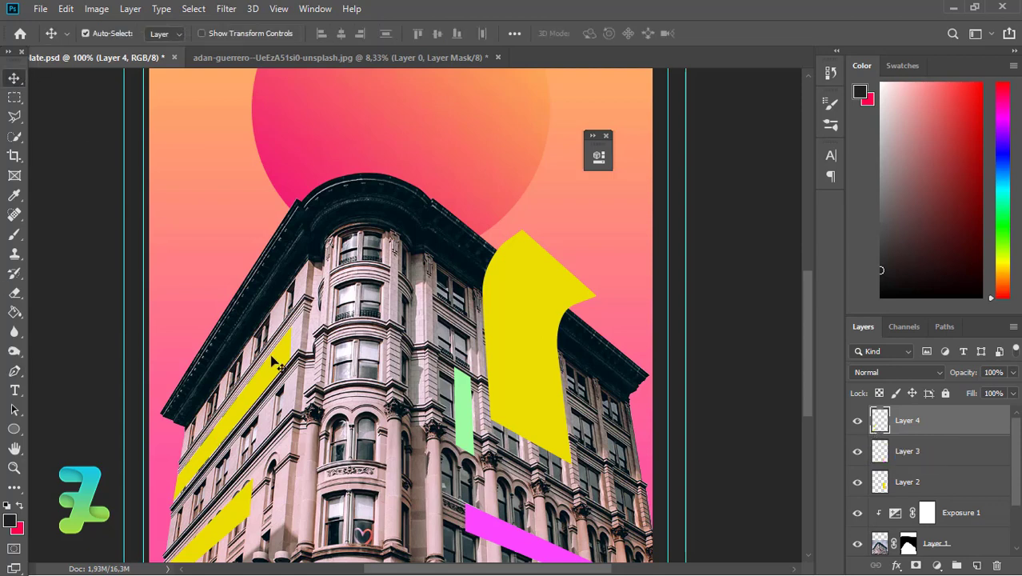
mouse_move(275, 375)
left_mouse_down()
mouse_move(264, 387)
mouse_move(274, 375)
left_mouse_up()
key("ctrl+minus")
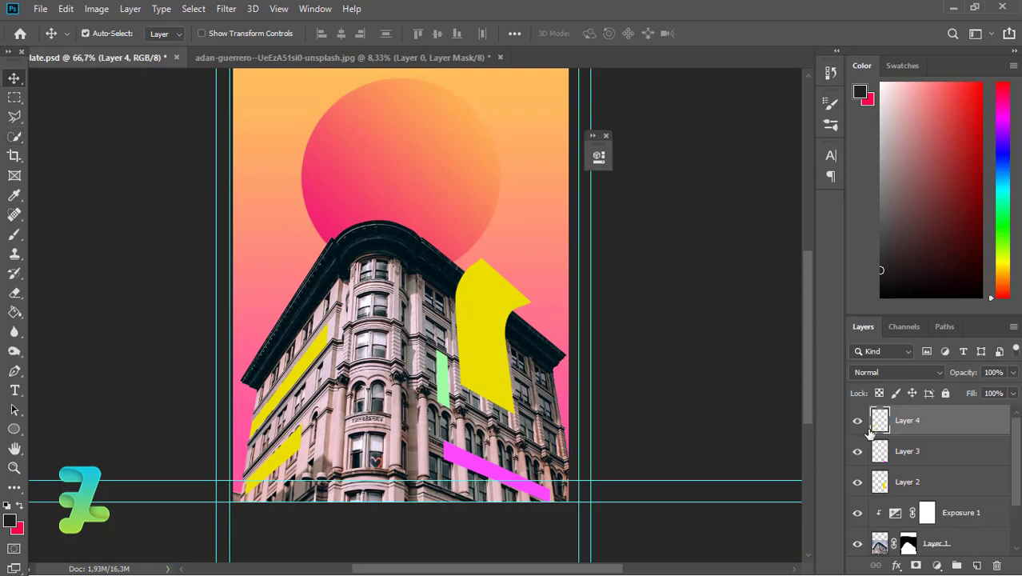
left_click(14, 96)
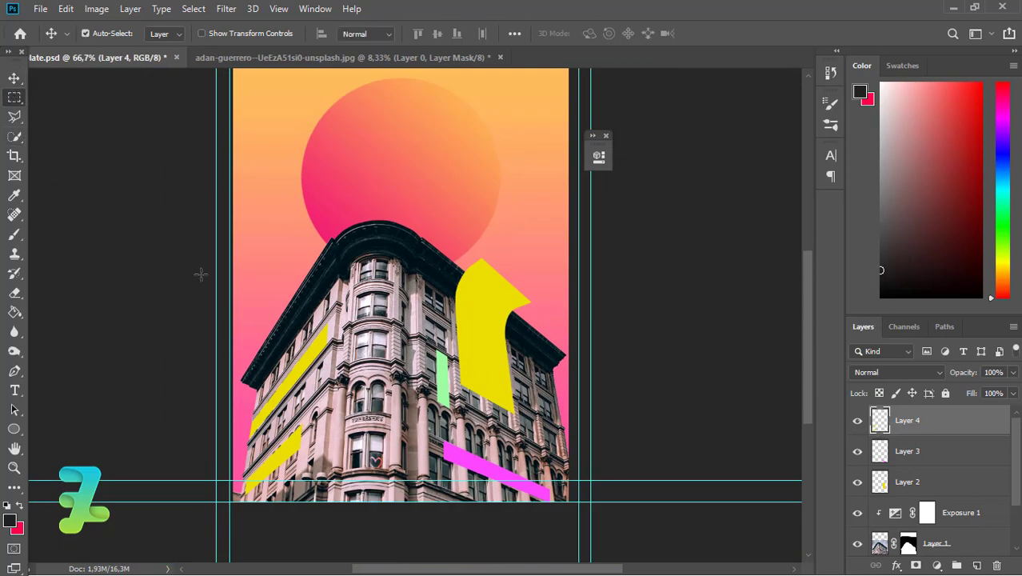
left_click_drag(232, 294, 346, 496)
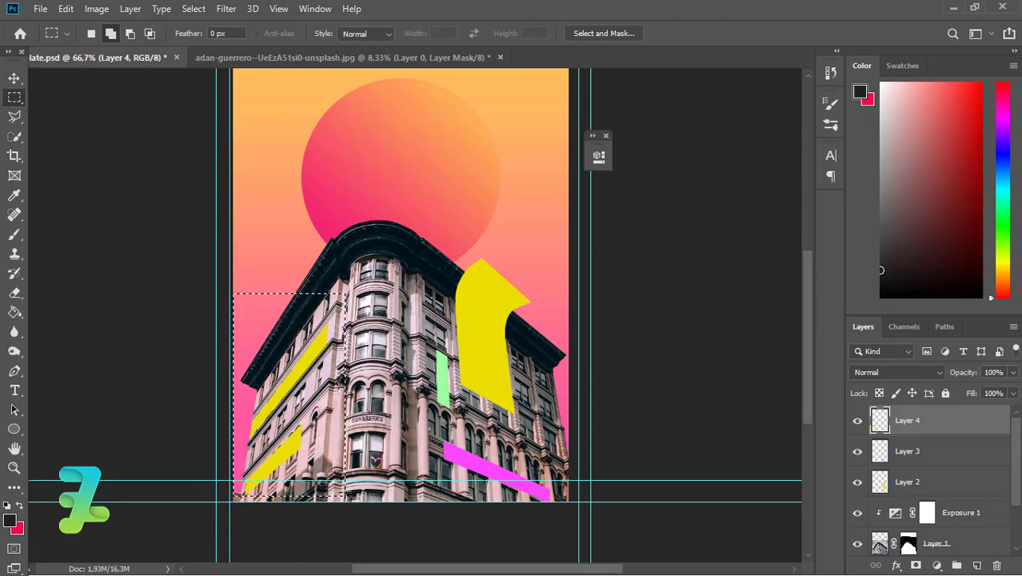
key("ctrl+j")
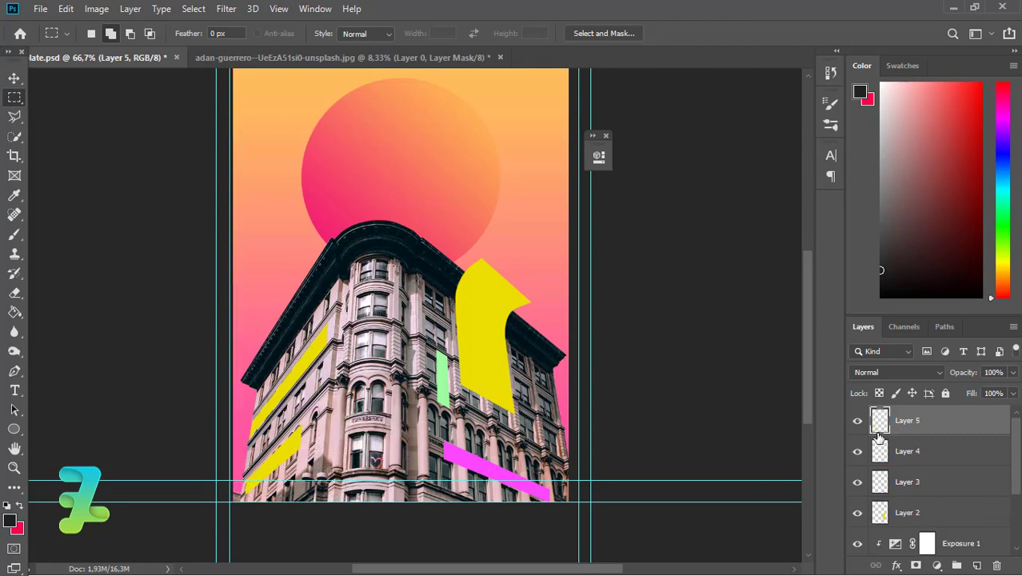
- Move Layer 5's yellow stripes slightly right and down, nudging with the arrow keys
left_click(881, 456)
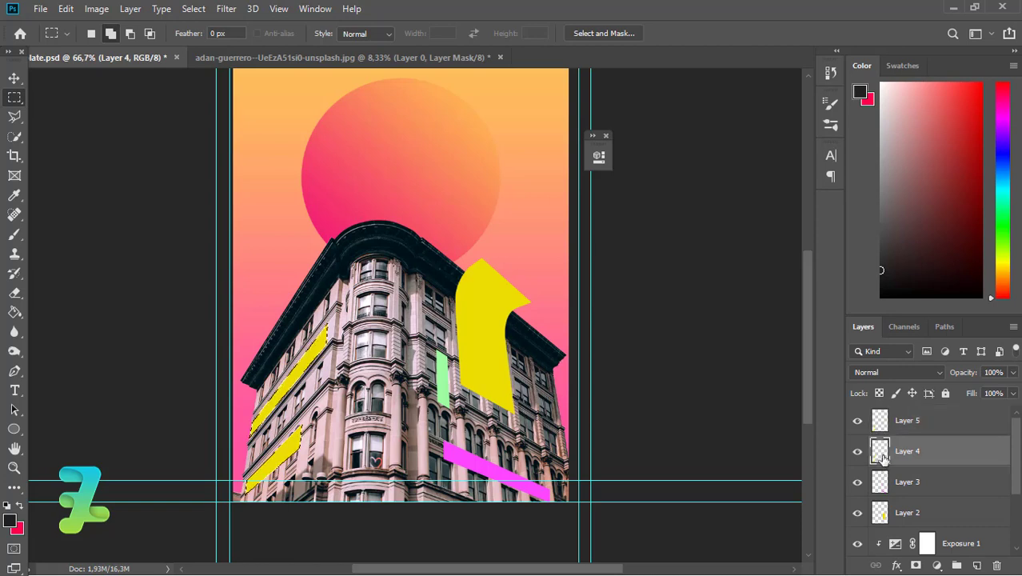
left_click(884, 423)
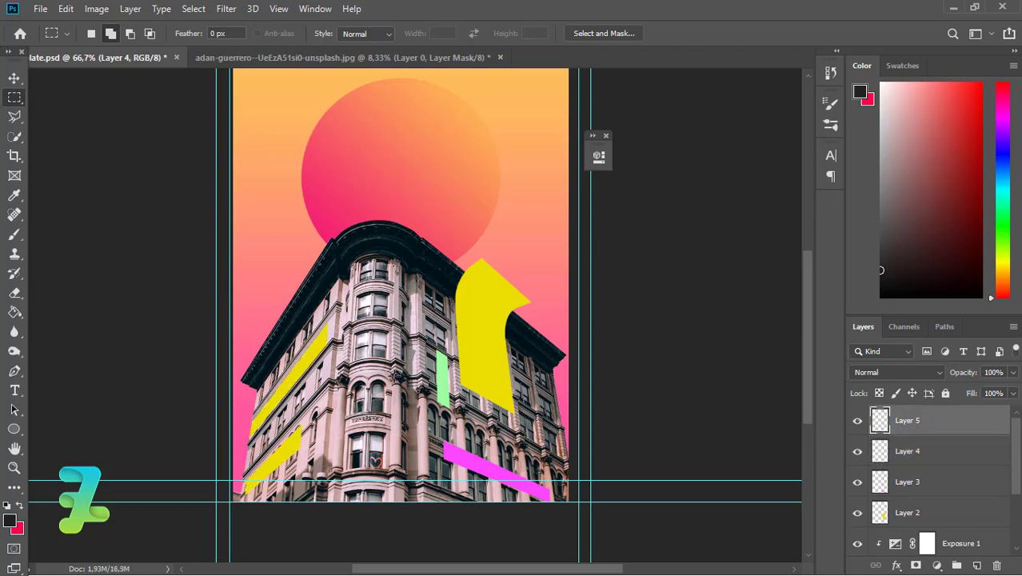
left_click(14, 77)
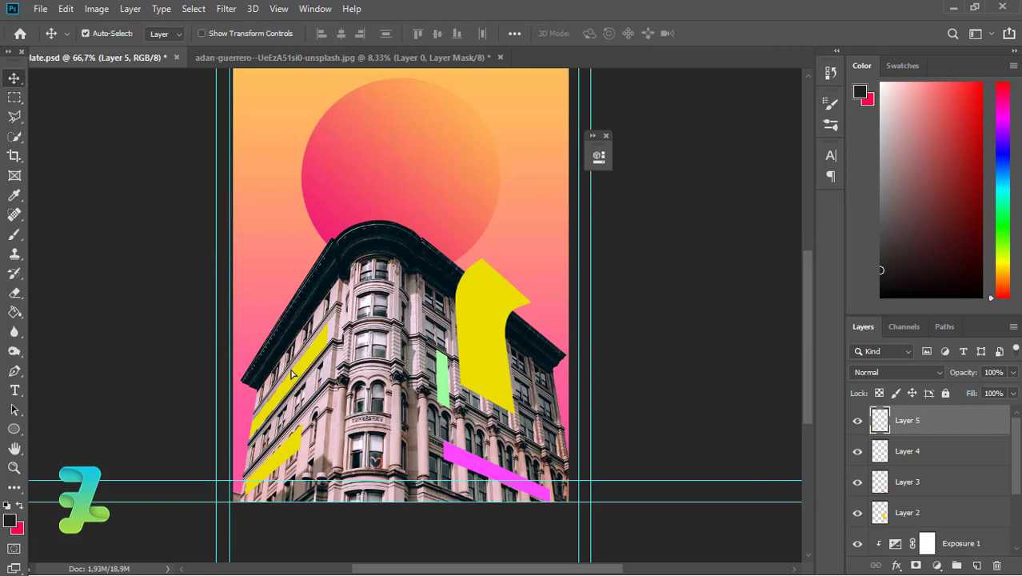
left_click_drag(291, 373, 289, 373)
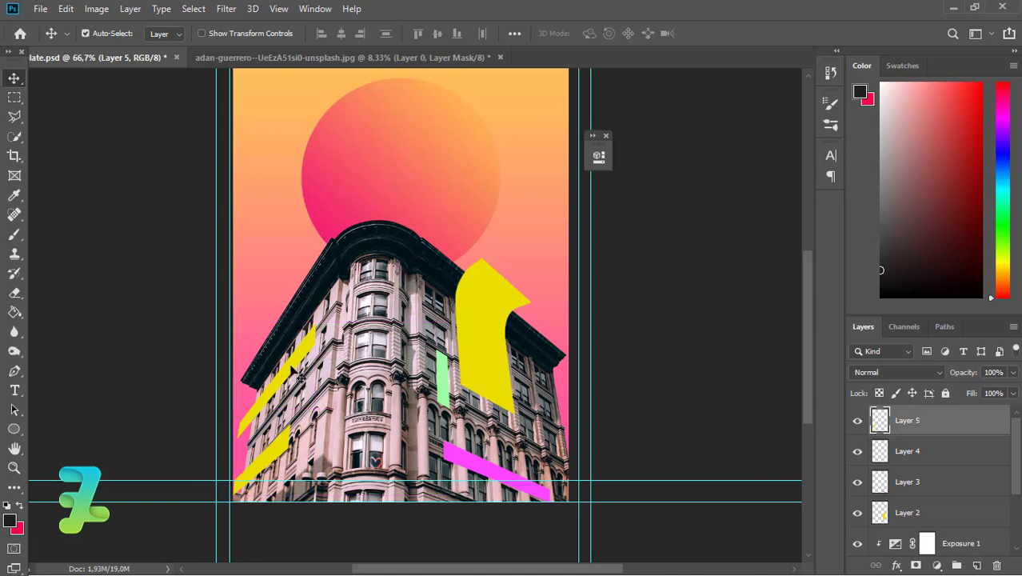
left_click_drag(293, 375, 301, 378)
left_click_drag(297, 377, 297, 377)
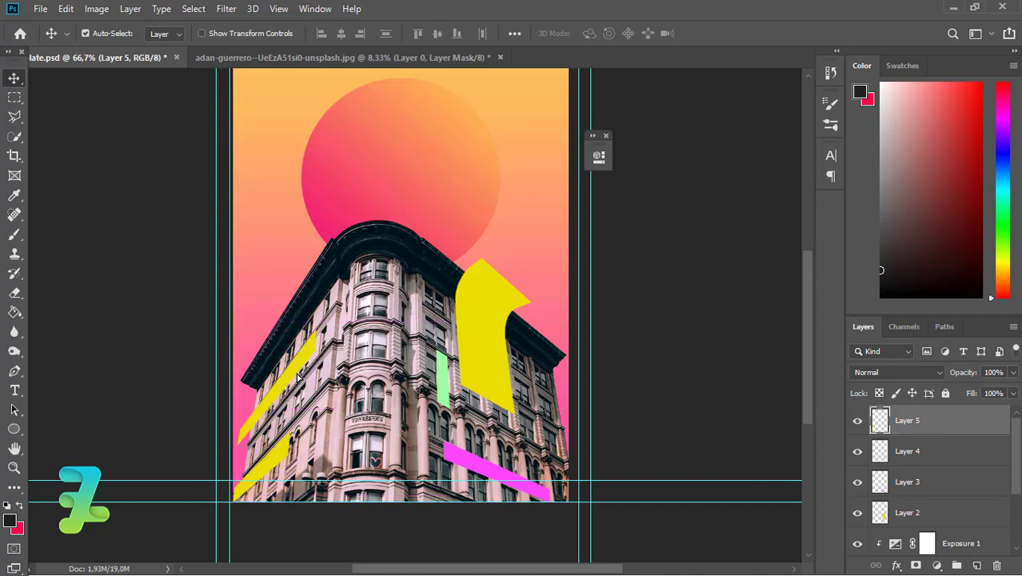
key("Right")
key("Right")
key("Right")
key("Right")
key("Right")
key("Right")
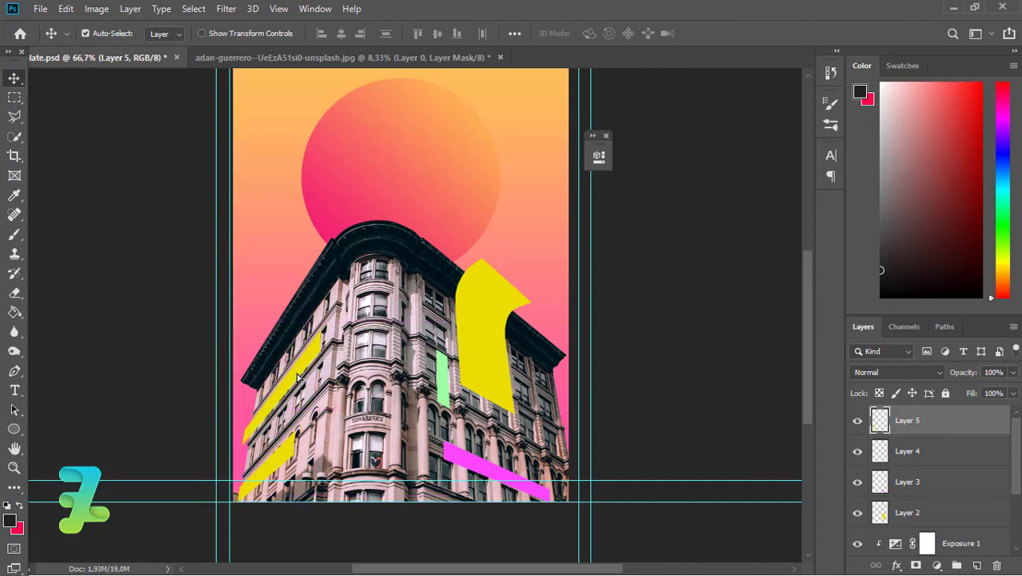
key("Right")
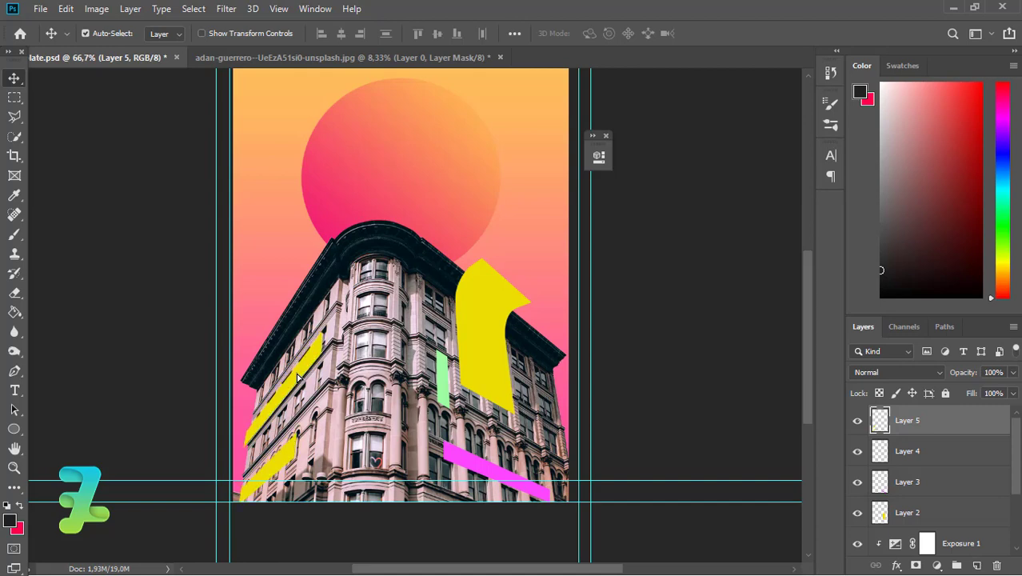
key("Right")
key("Right")
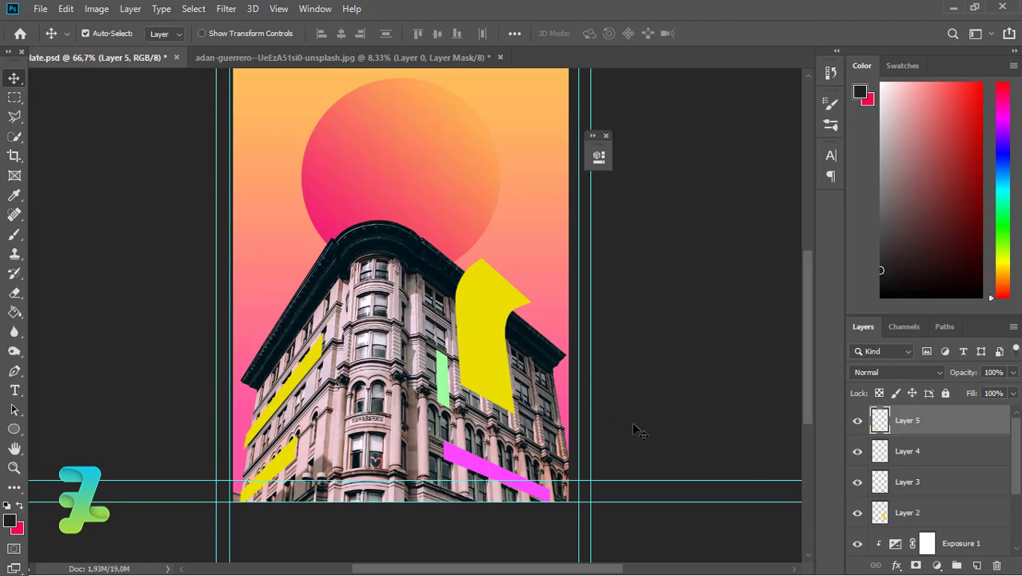
- Duplicate Layer 5 and fill the original stripes underneath with black
key("ctrl+j")
left_click(883, 448)
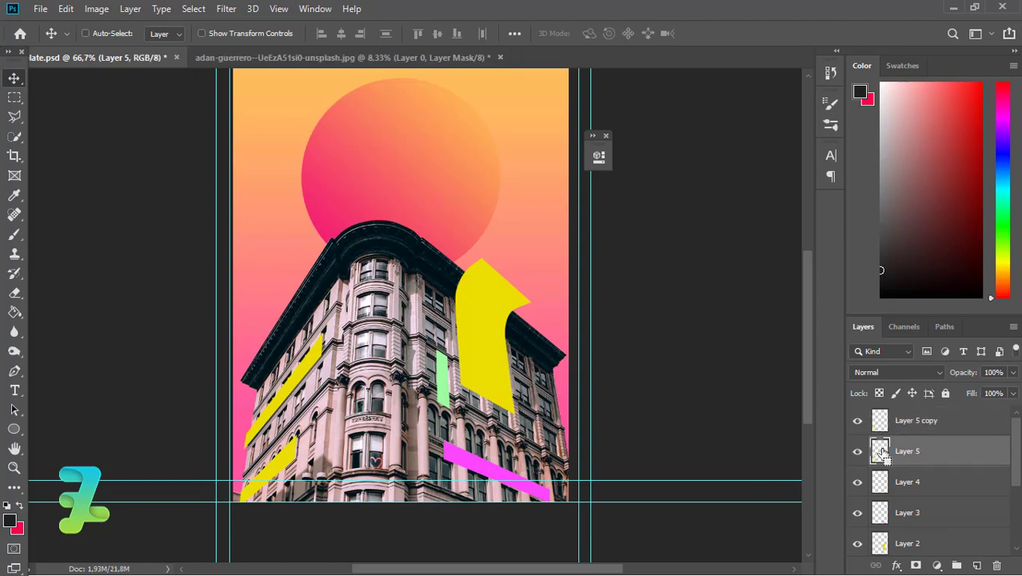
key("shift+alt+BackSpace")
key("g")
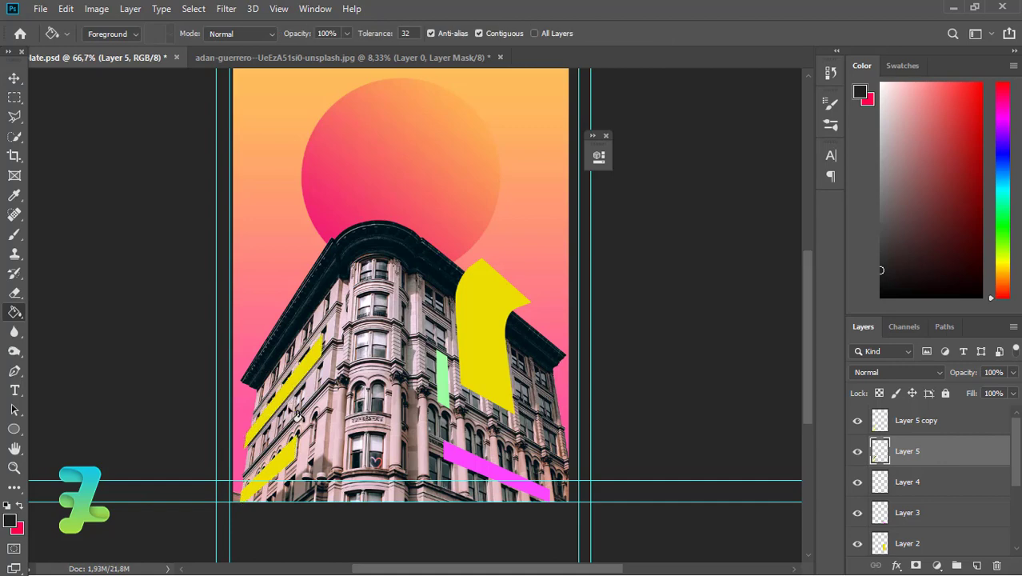
- Offset the black stripe layer down and left so it reads as a shadow
key("v")
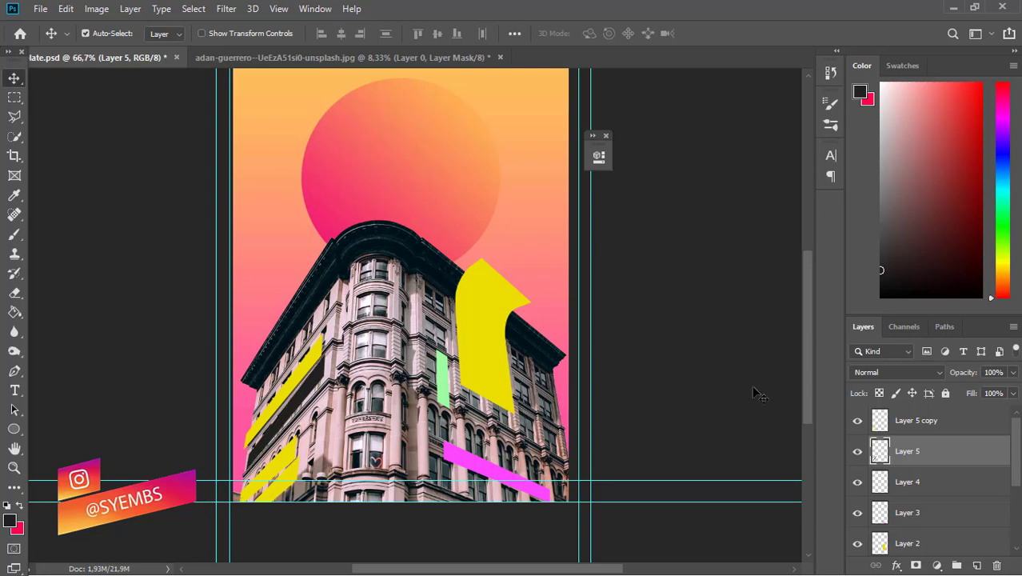
left_click(120, 311)
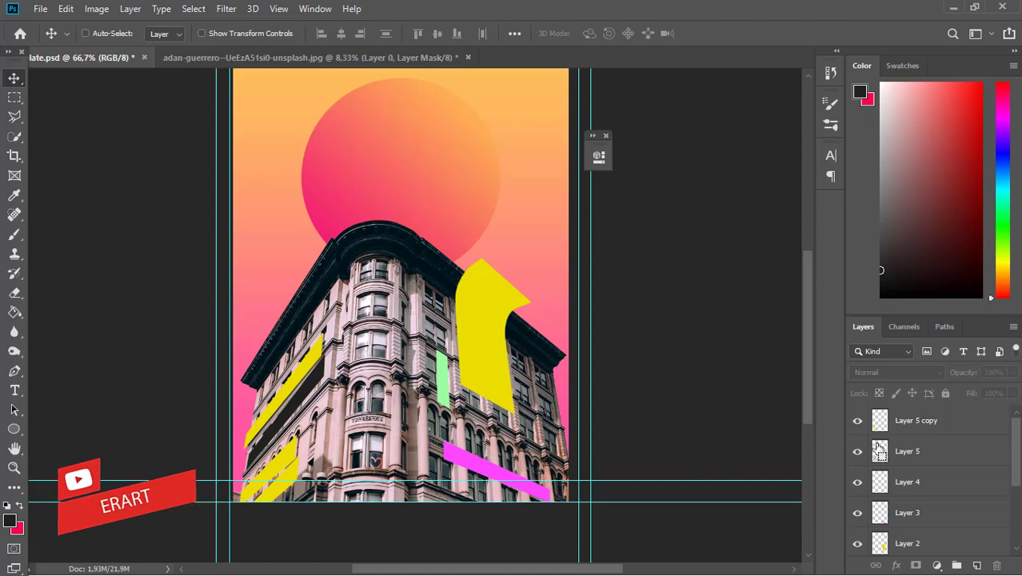
left_click_drag(244, 518, 285, 470)
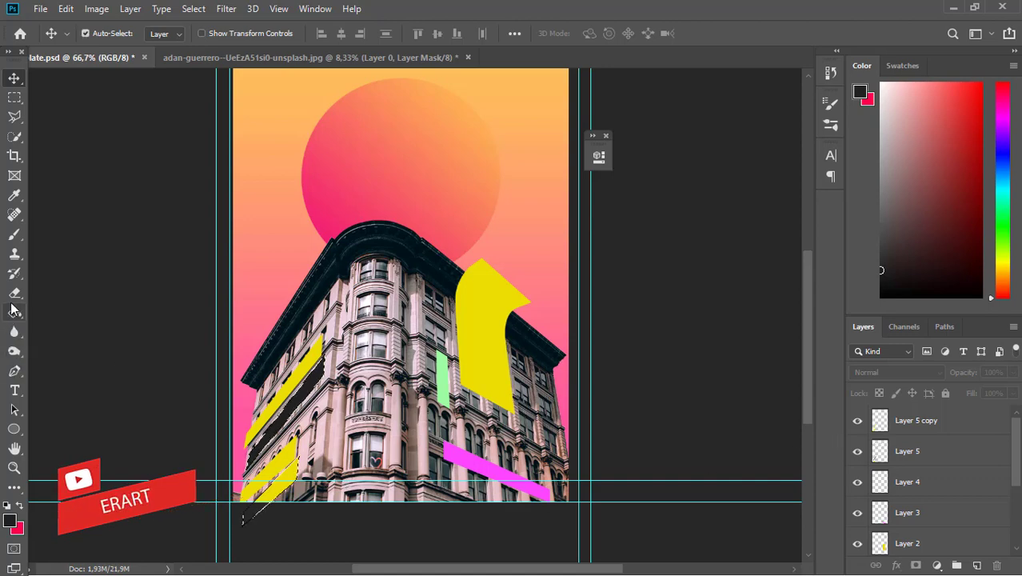
left_click(15, 312)
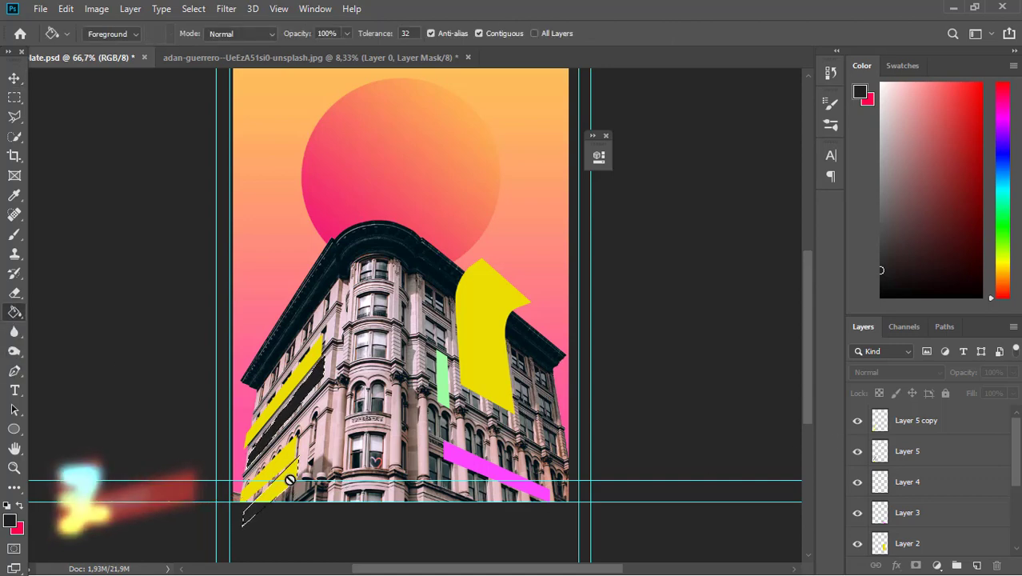
left_click(877, 449)
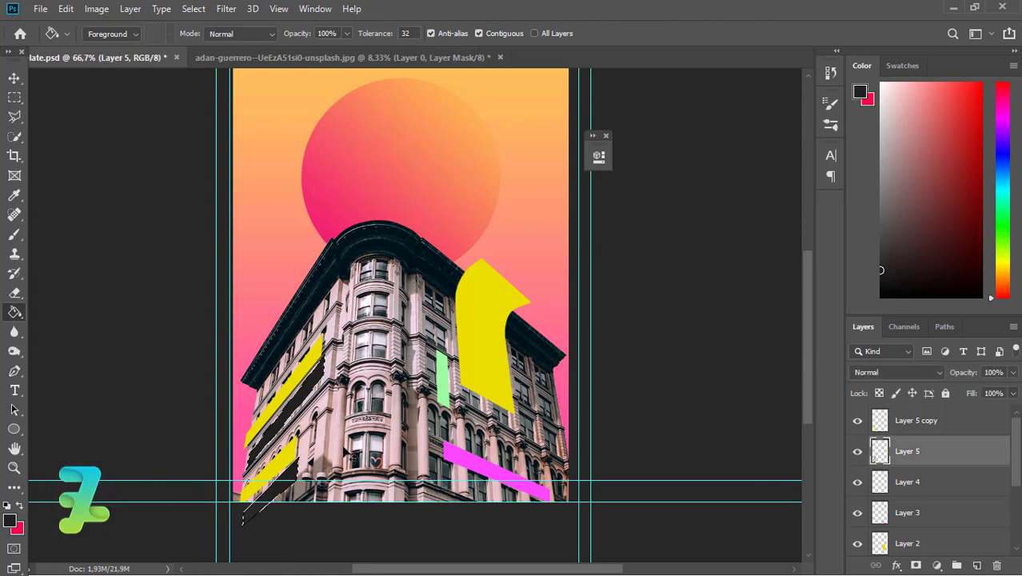
- Blur Layer 5's dark stripes with an 8.8 px Gaussian blur and set opacity to 85%
left_click(225, 10)
mouse_move(304, 178)
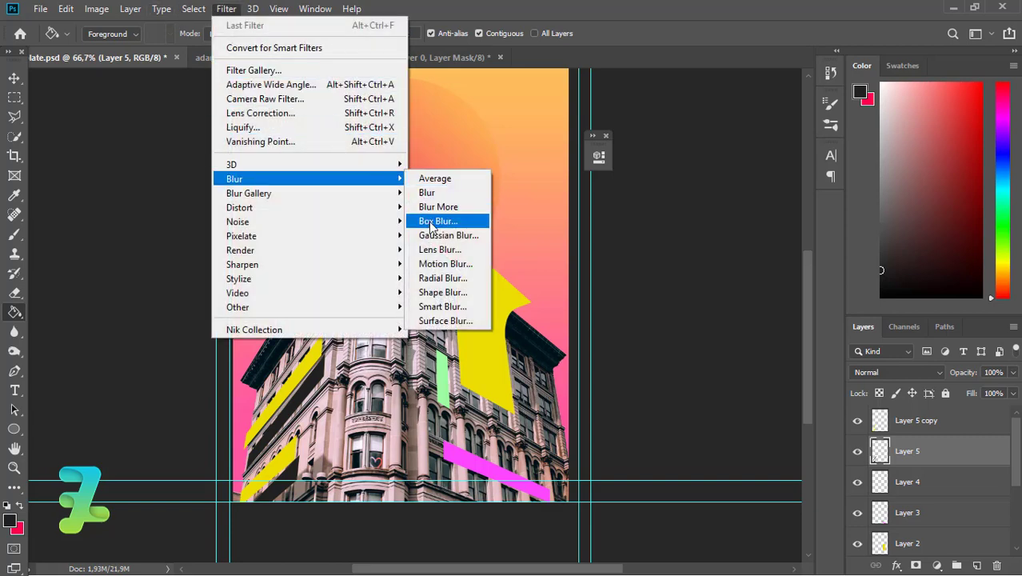
left_click(432, 235)
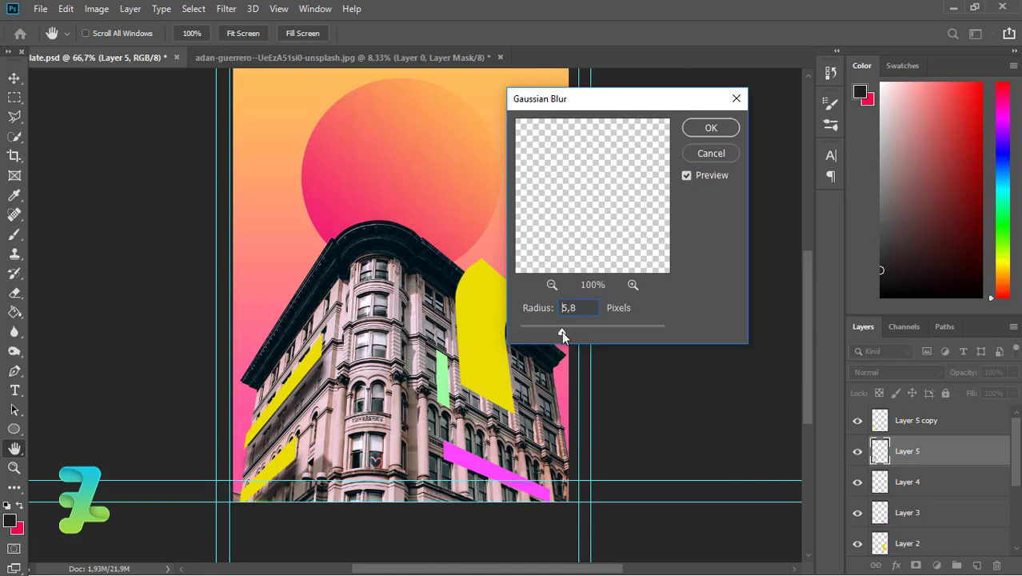
left_click_drag(561, 331, 576, 331)
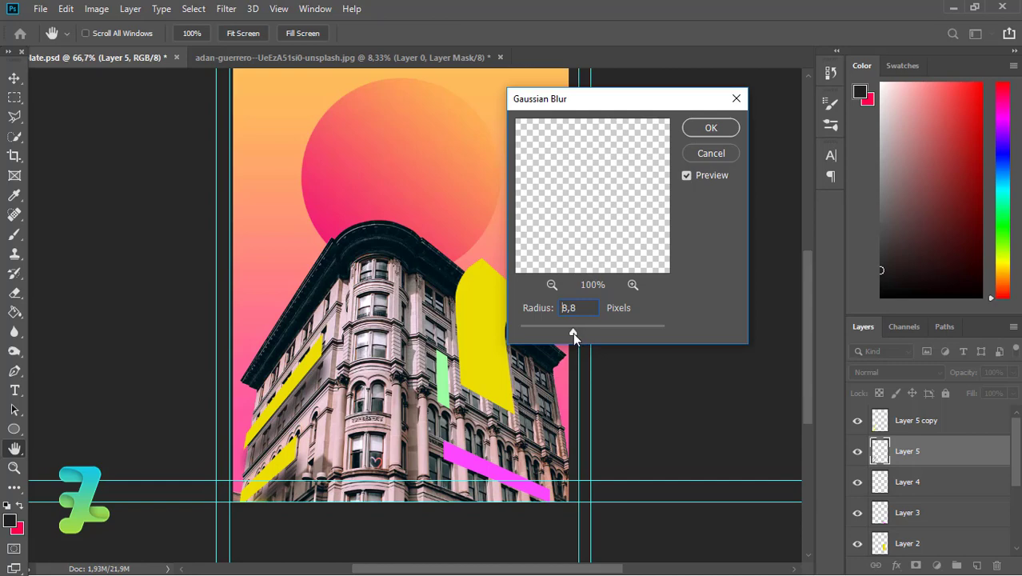
left_click_drag(572, 332, 573, 331)
left_click(708, 129)
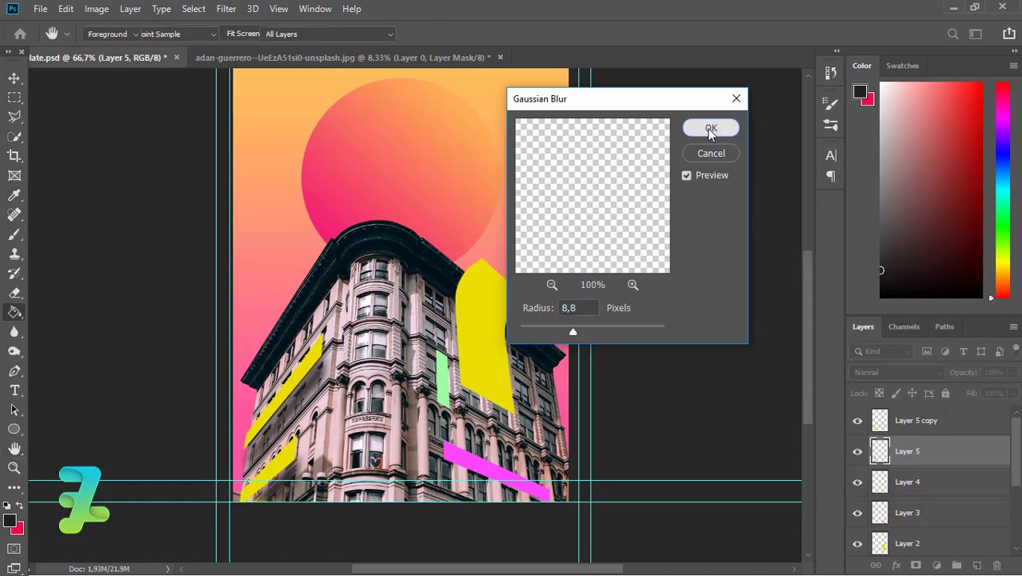
left_click(1012, 372)
left_click_drag(1013, 392, 999, 395)
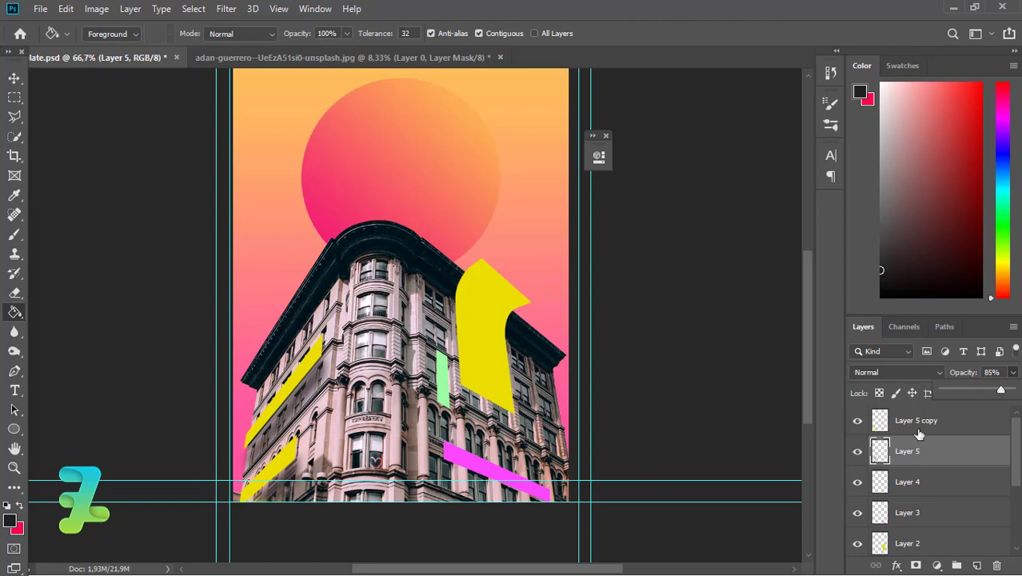
- Duplicate the green strip Layer 4 and shift the copy slightly left of the original
left_click(858, 483)
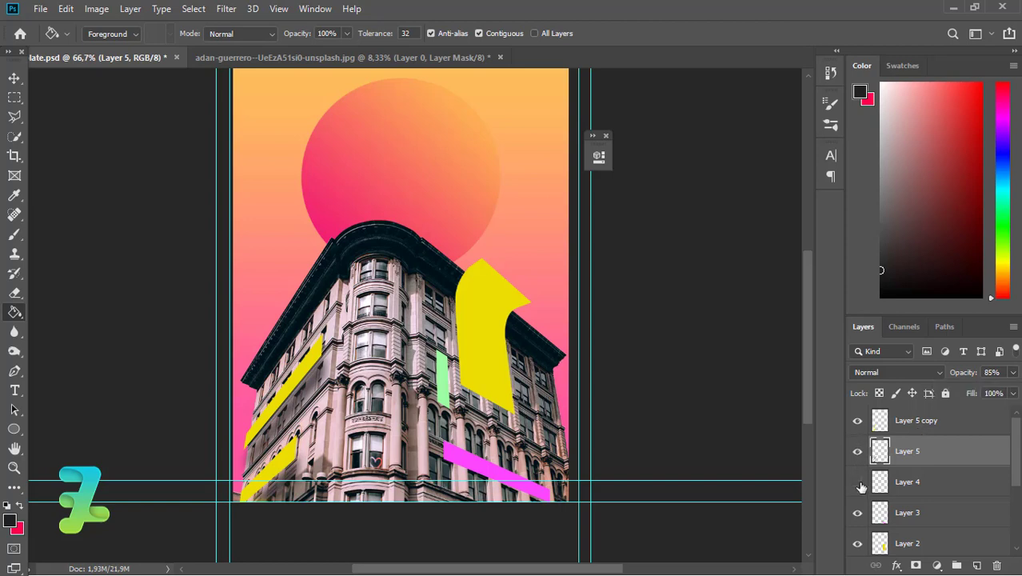
left_click(883, 486)
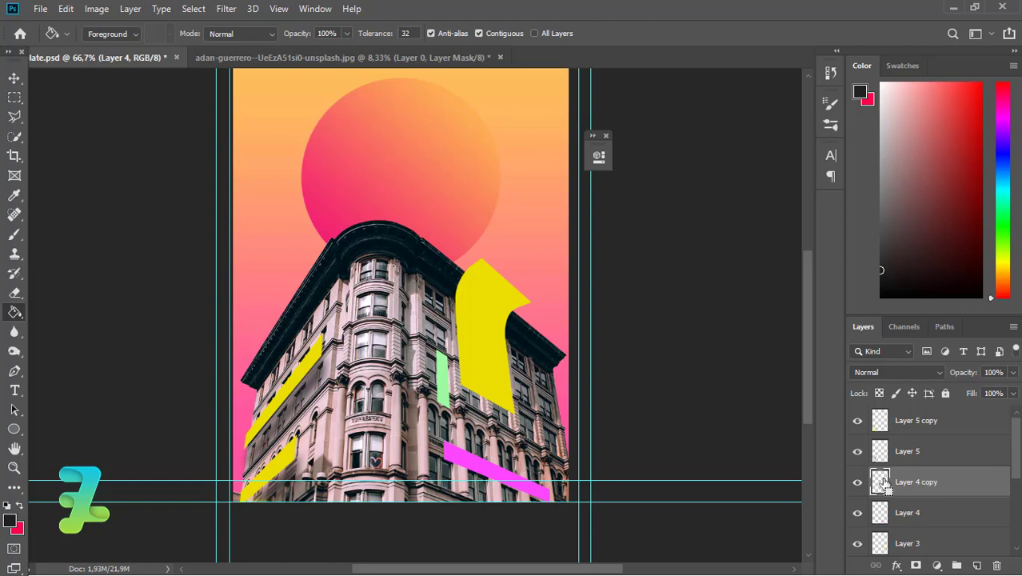
left_click(885, 509)
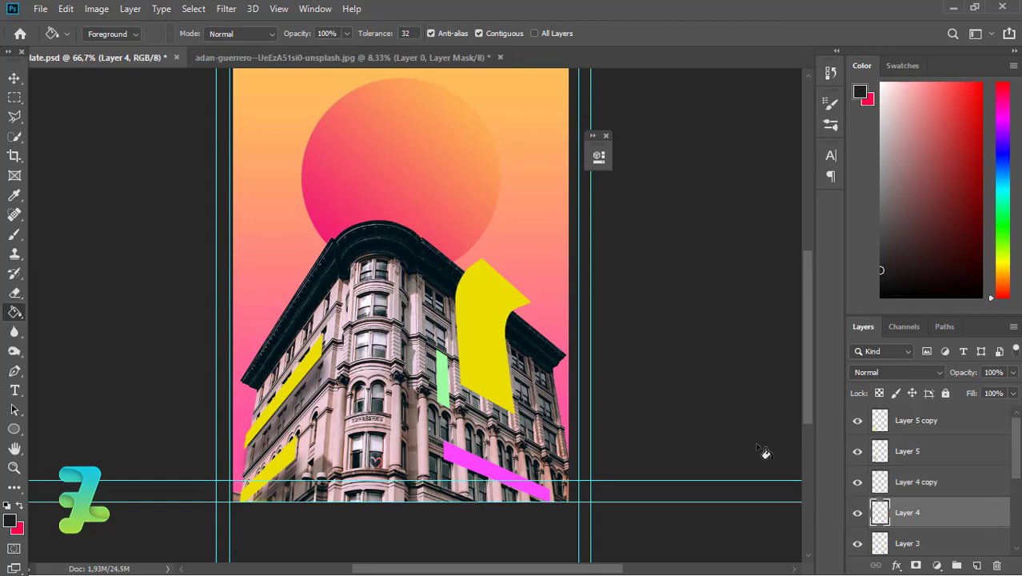
left_click(17, 78)
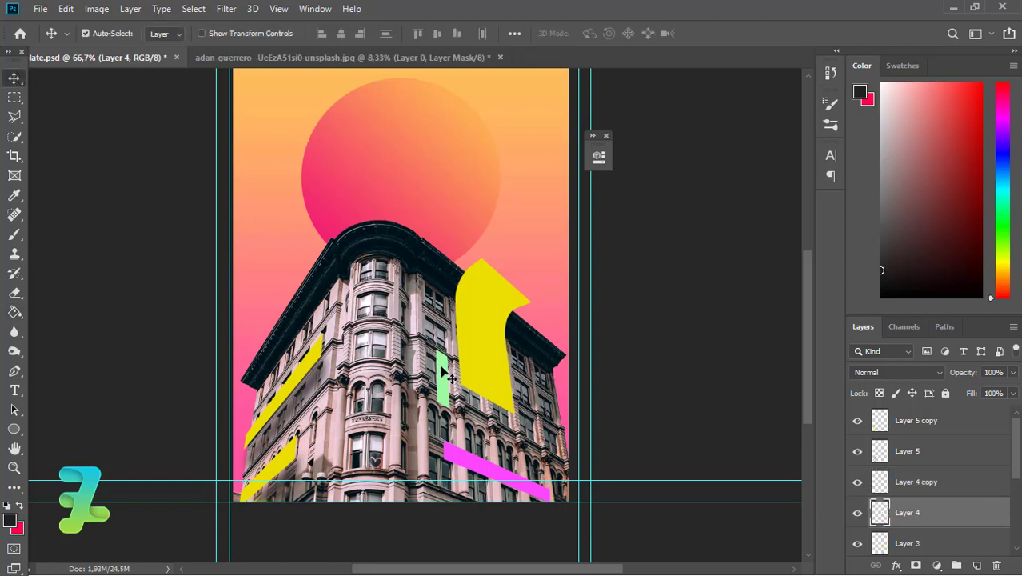
left_click_drag(442, 370, 427, 369)
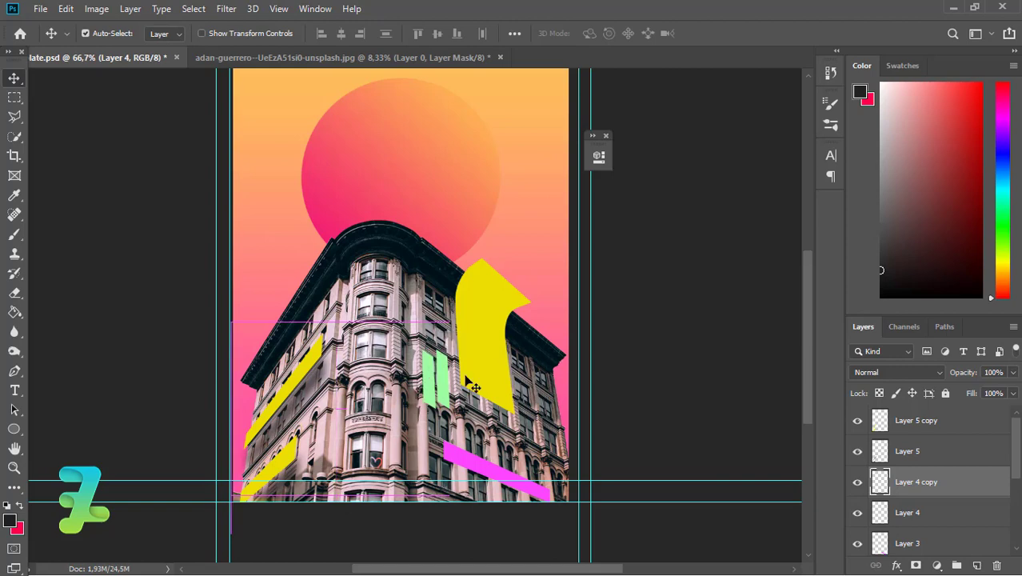
- Fill the green strip copy dark and soften it with an 8.8 px Gaussian blur
key("ctrl")
left_click(879, 482, "ctrl")
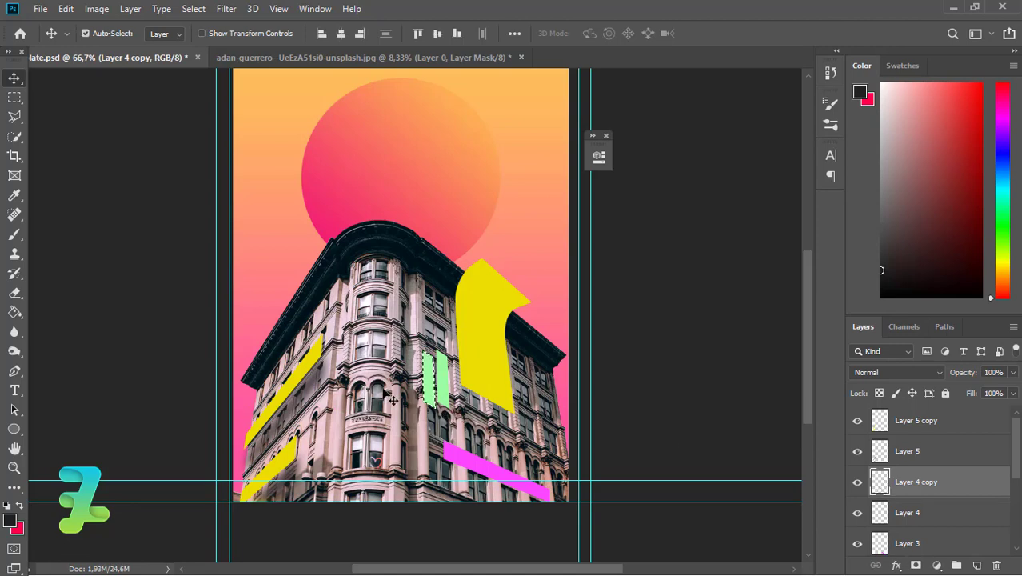
left_click(14, 311)
left_click(428, 384)
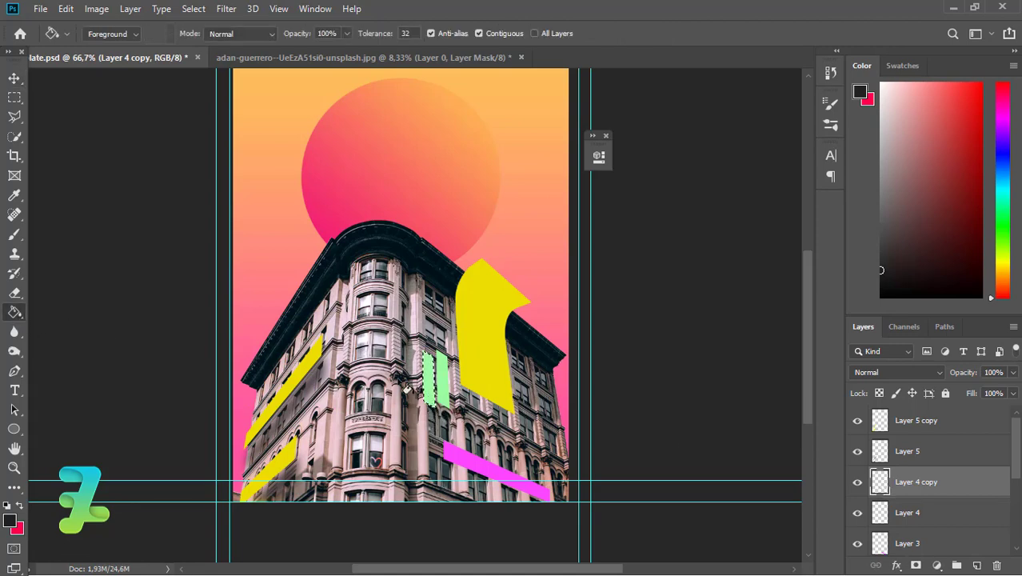
left_click(228, 9)
mouse_move(309, 178)
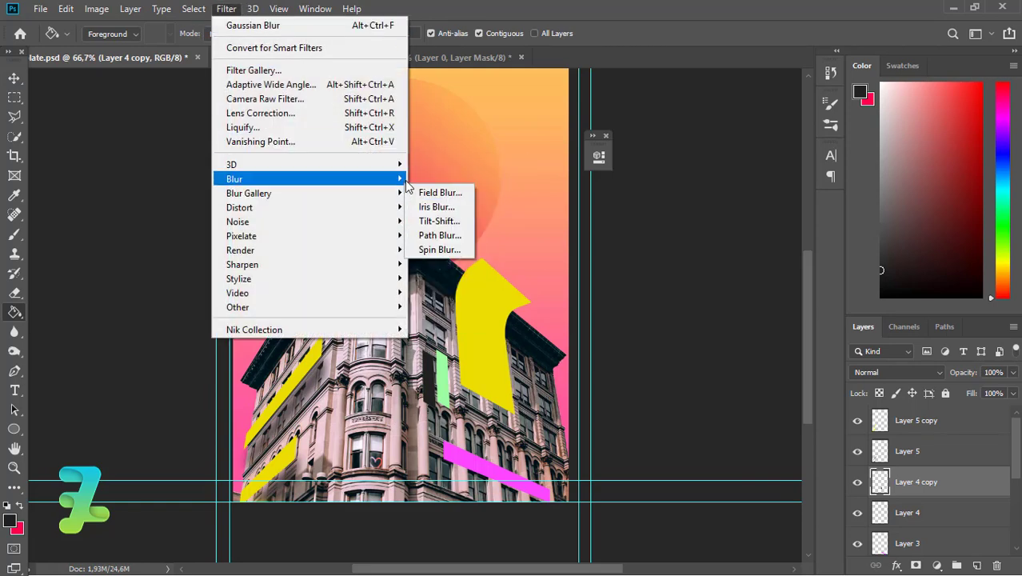
left_click(447, 235)
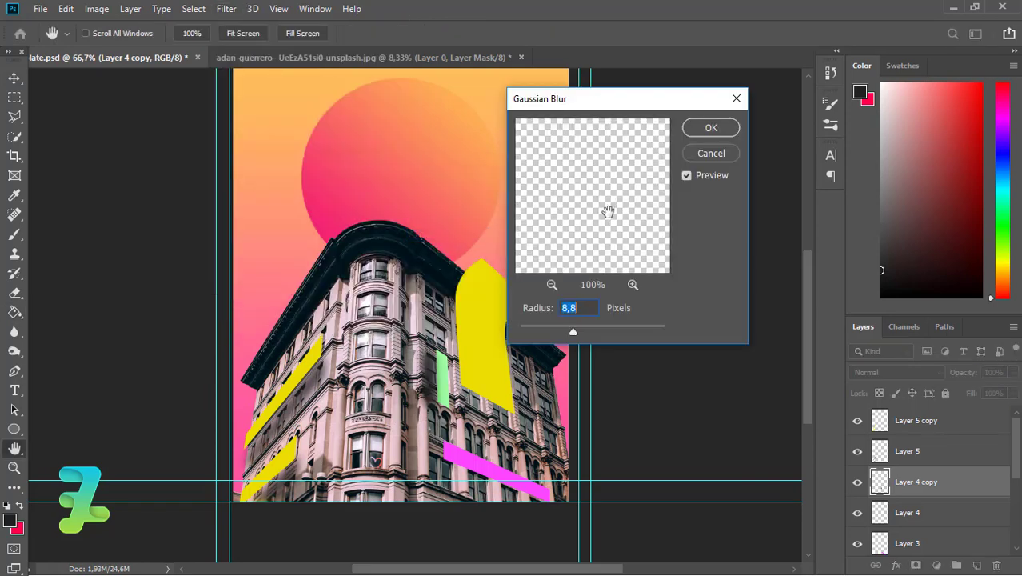
left_click(708, 144)
key("g")
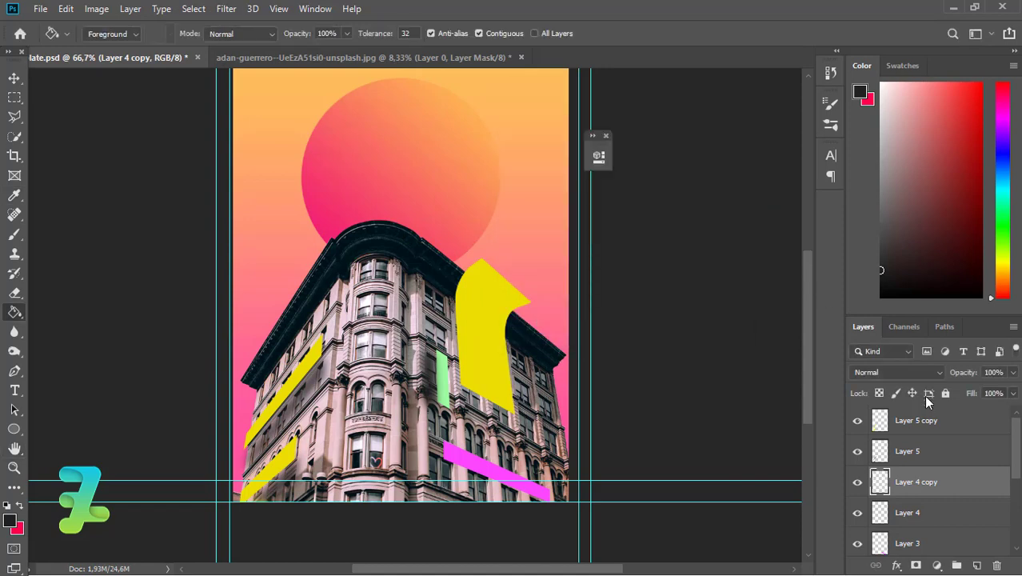
scroll(1016, 461, "down", 3)
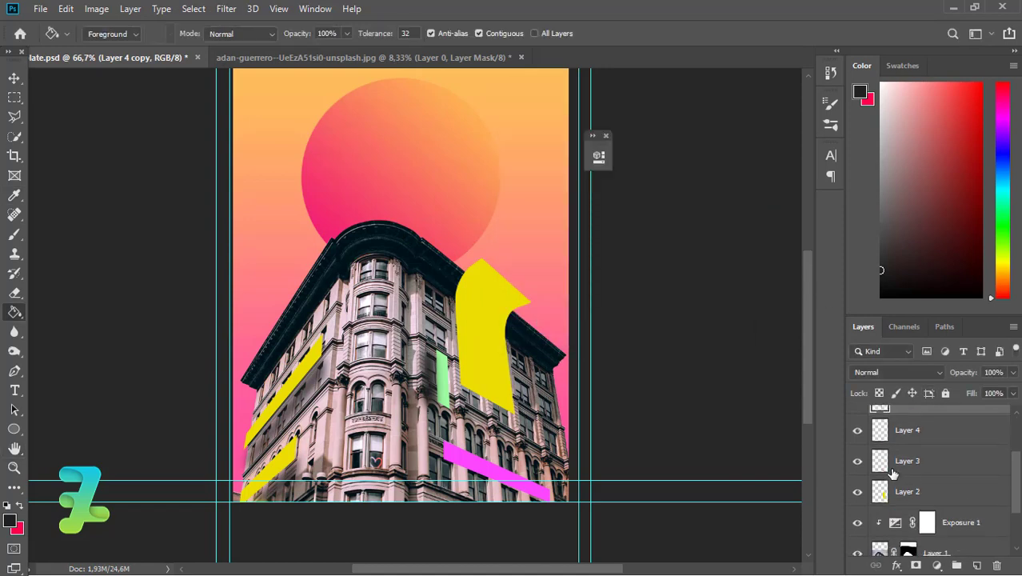
- Duplicate Layers 2 and 3 together and nudge the copies left and down
left_click(886, 470)
left_click(883, 491, "shift")
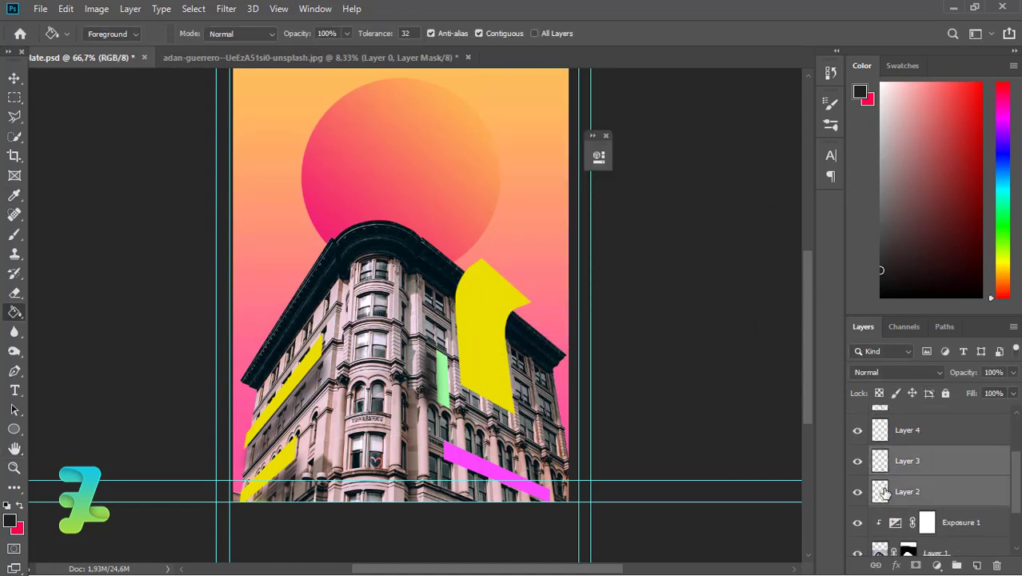
key("ctrl+j")
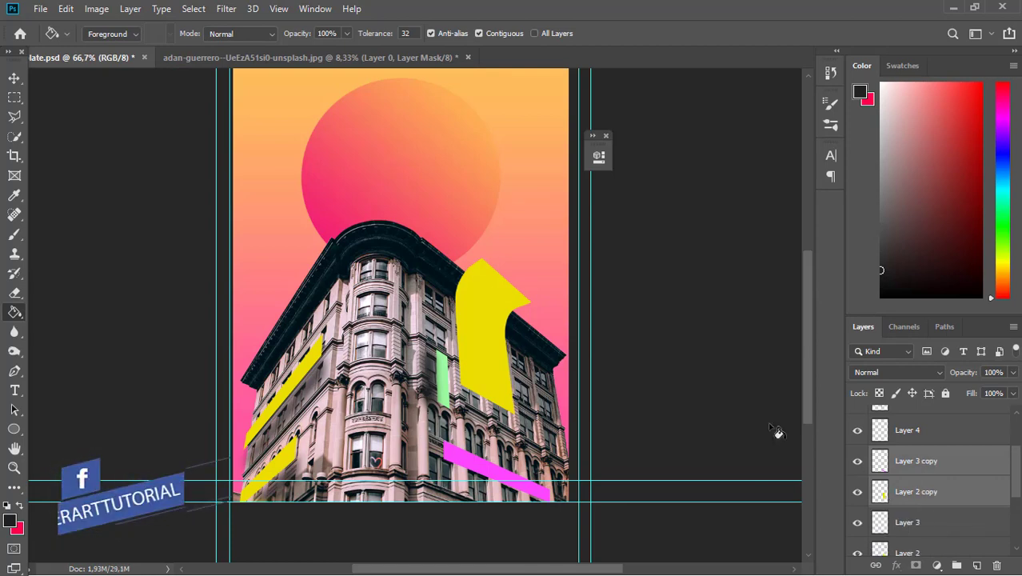
left_click(15, 79)
key("Left")
key("Left")
key("Left")
key("Left")
key("Left")
key("Left")
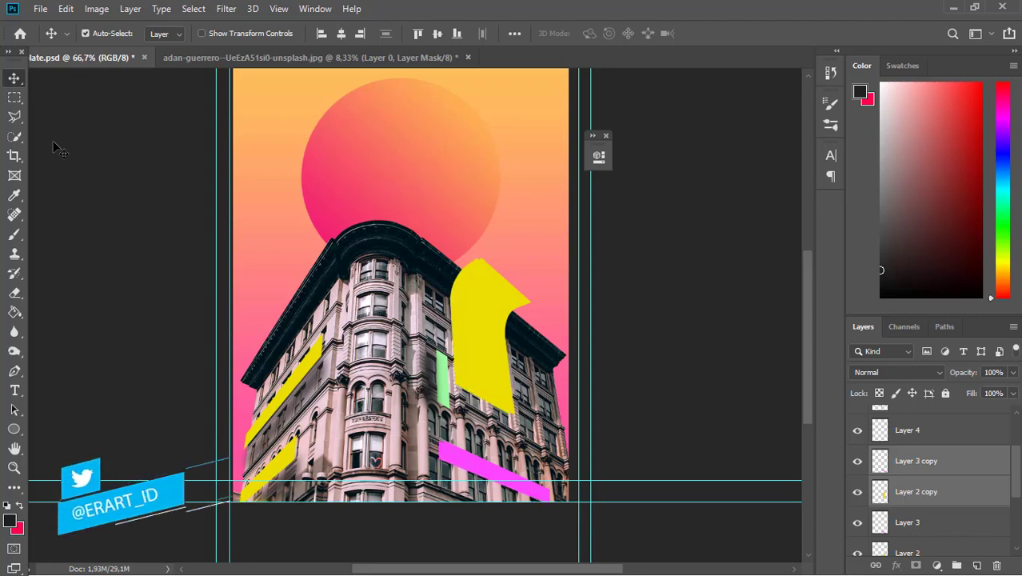
key("Left")
key("Left")
key("Left")
key("Left")
key("Left")
key("Left")
key("Down")
key("Down")
key("Down")
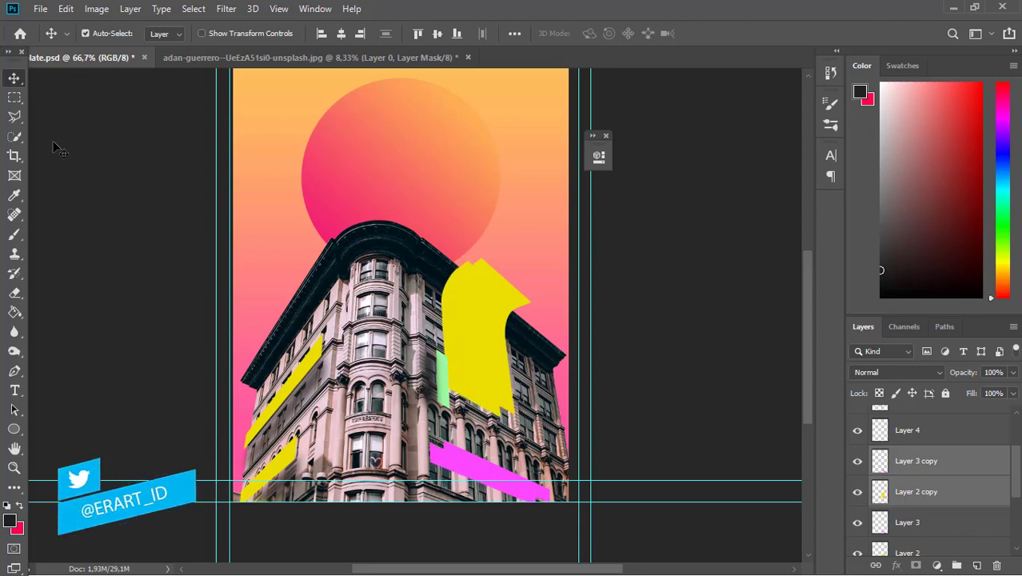
key("Down")
key("Down")
key("Down")
key("Down")
key("Down")
key("Down")
key("Down")
key("Down")
key("Down")
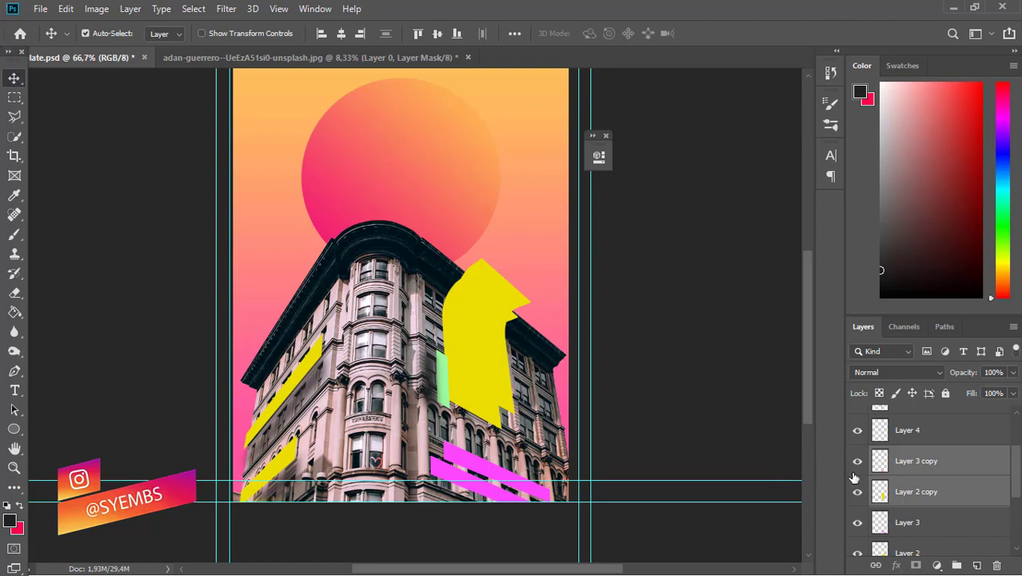
- Delete the yellow-shape copy and fill the magenta stripes copy with dark colour
left_click(878, 491)
key("Delete")
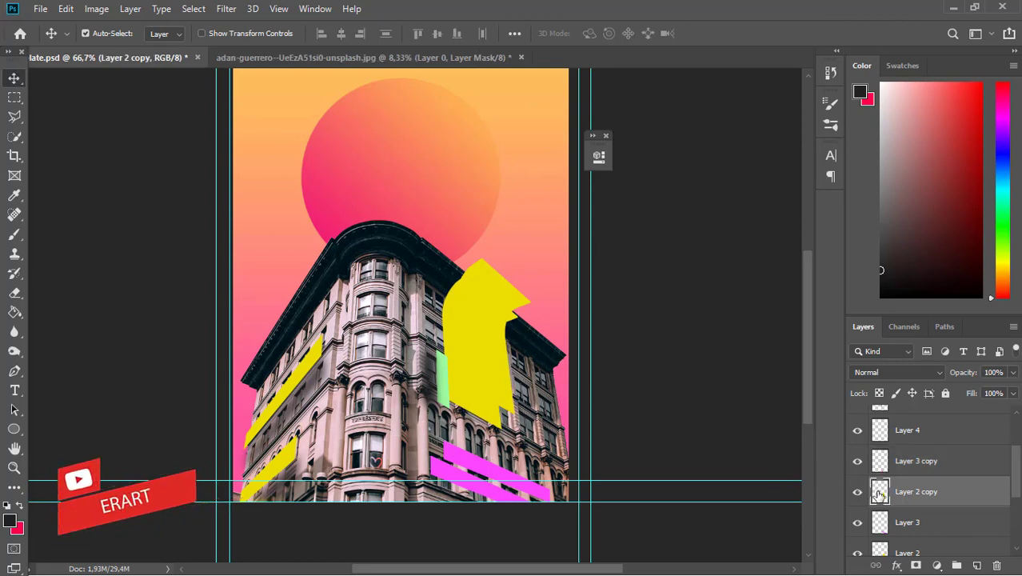
key("ctrl+z")
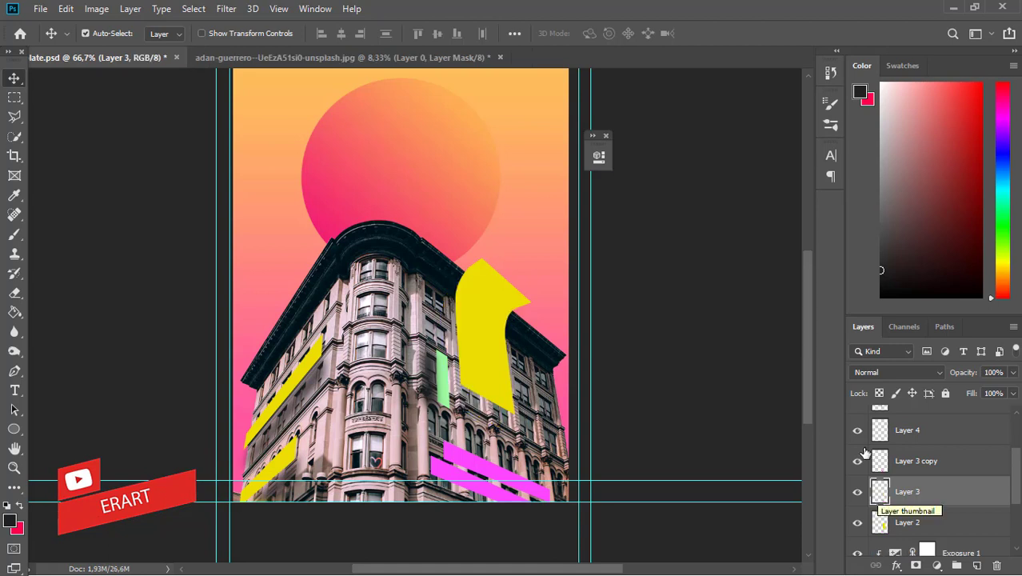
left_click(879, 463, "ctrl")
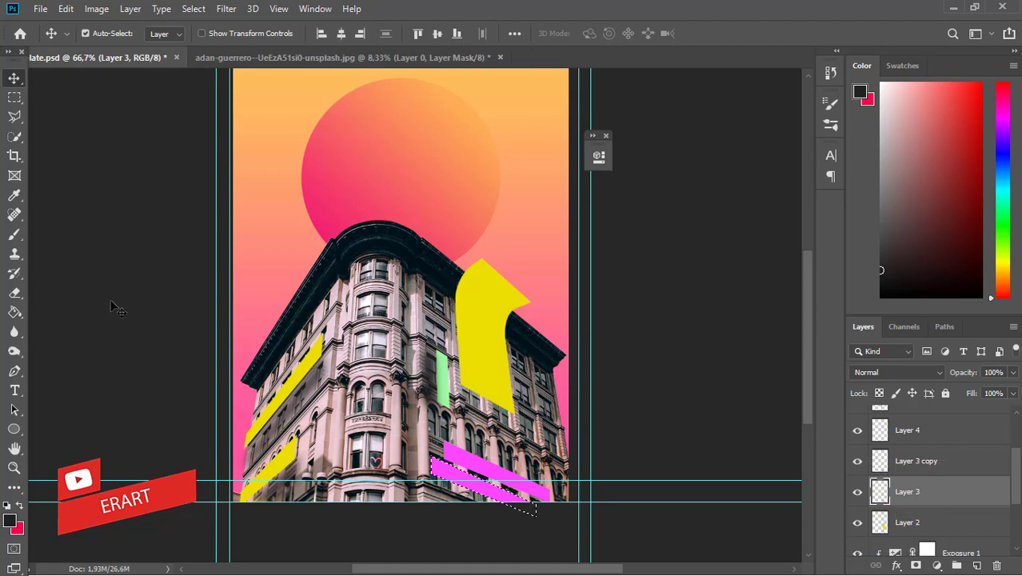
left_click(14, 312)
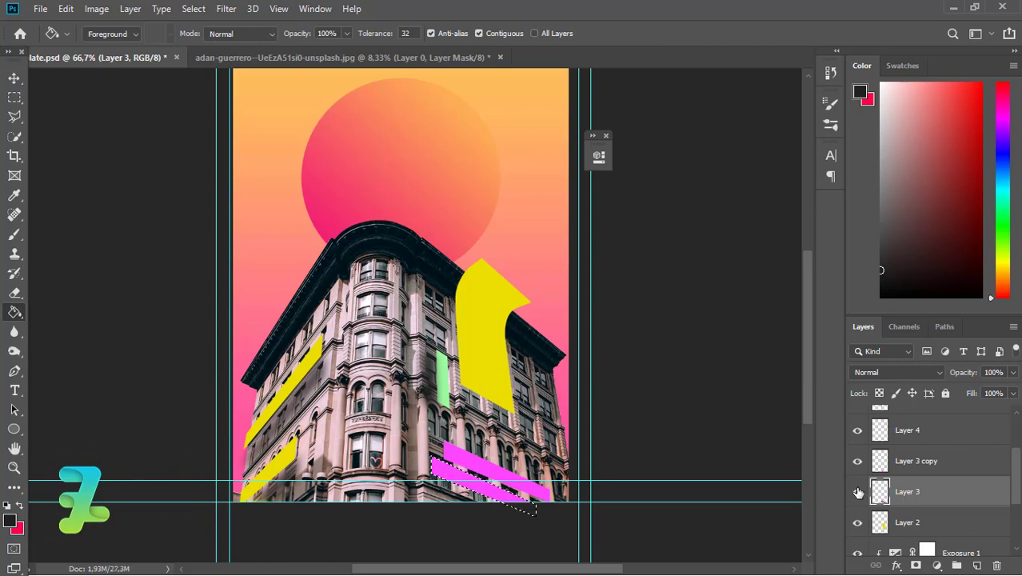
left_click_drag(1016, 485, 1018, 499)
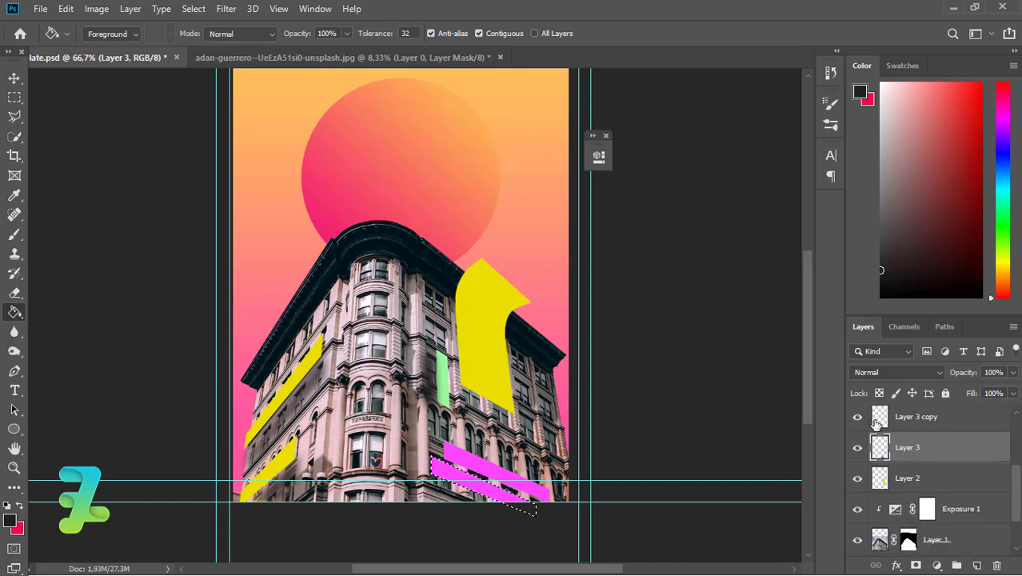
left_click_drag(875, 423, 880, 425)
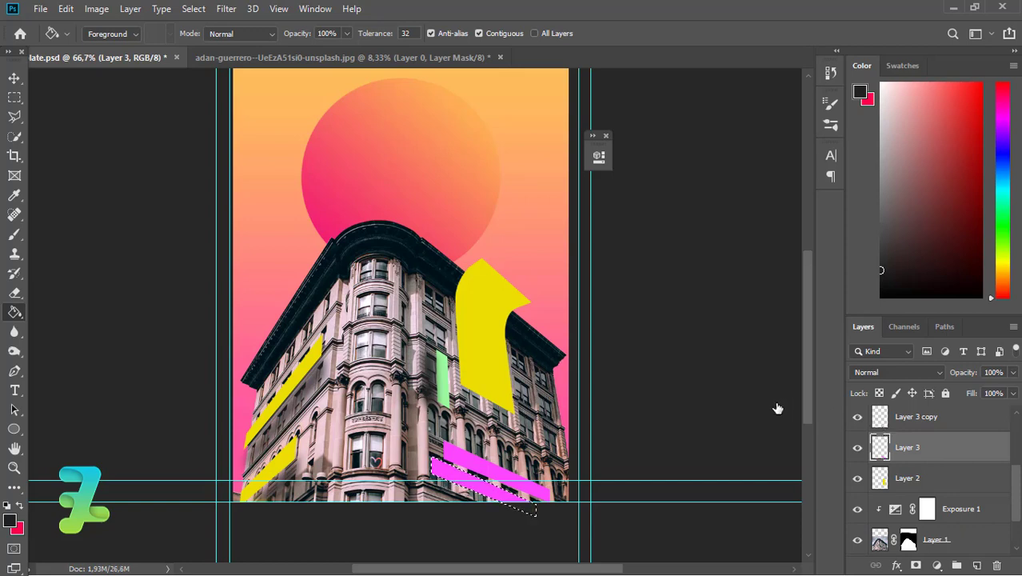
left_click_drag(777, 408, 499, 466)
left_click(526, 478)
key("ctrl+d")
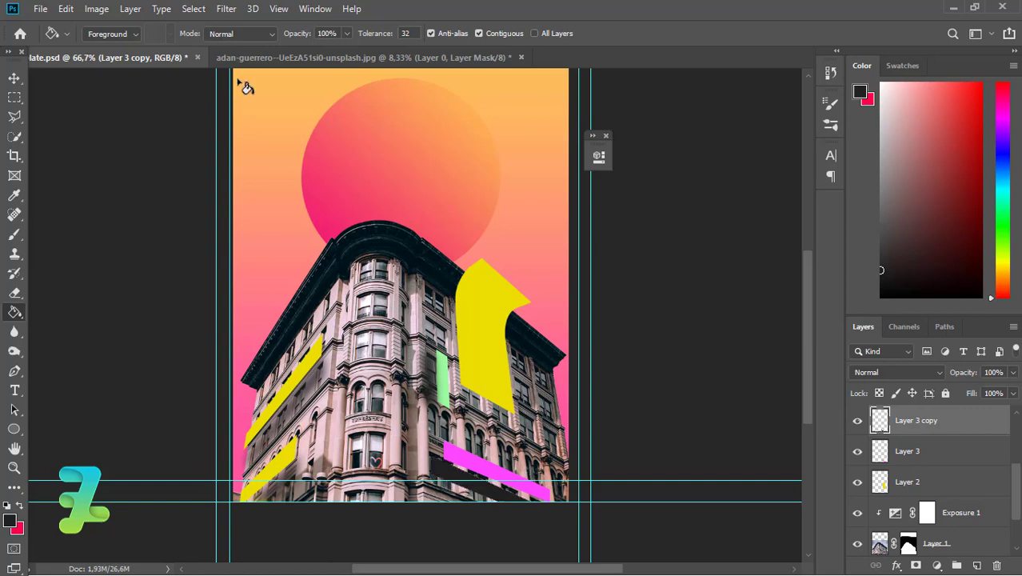
- Blur the magenta stripe shadow 8.8 px and add an empty layer above Exposure 1
left_click(226, 9)
mouse_move(234, 179)
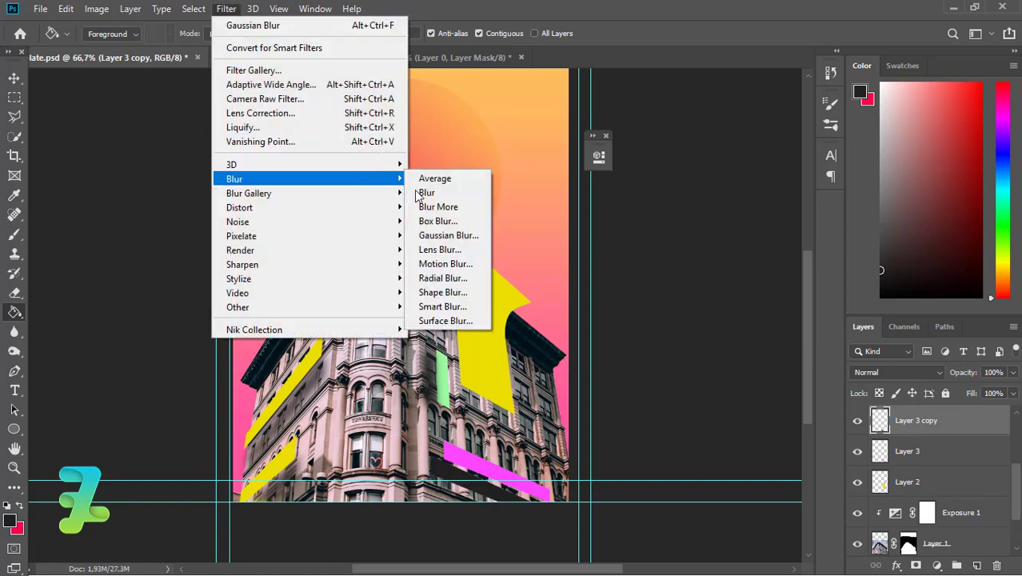
left_click(442, 235)
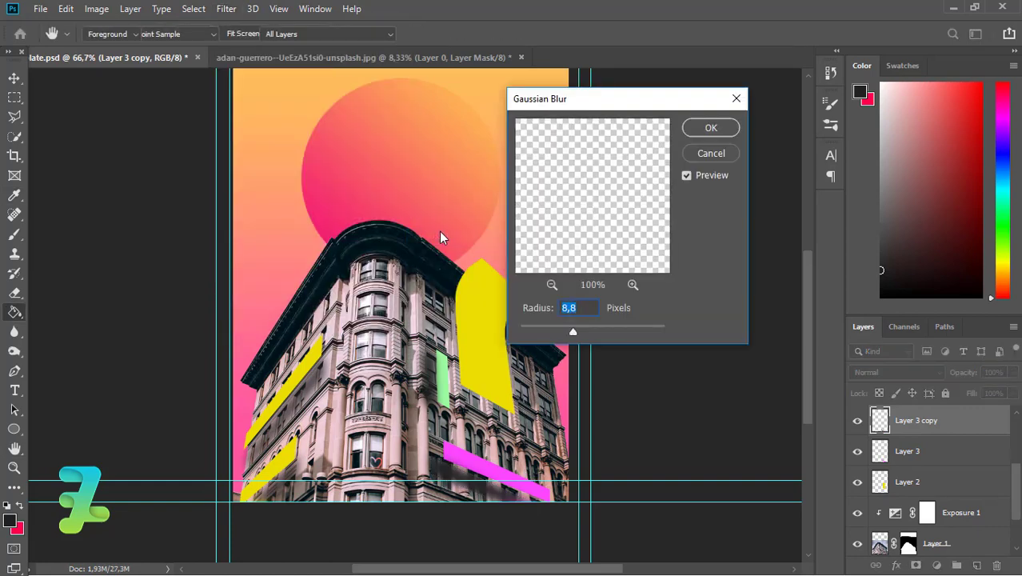
key("Return")
left_click(892, 479)
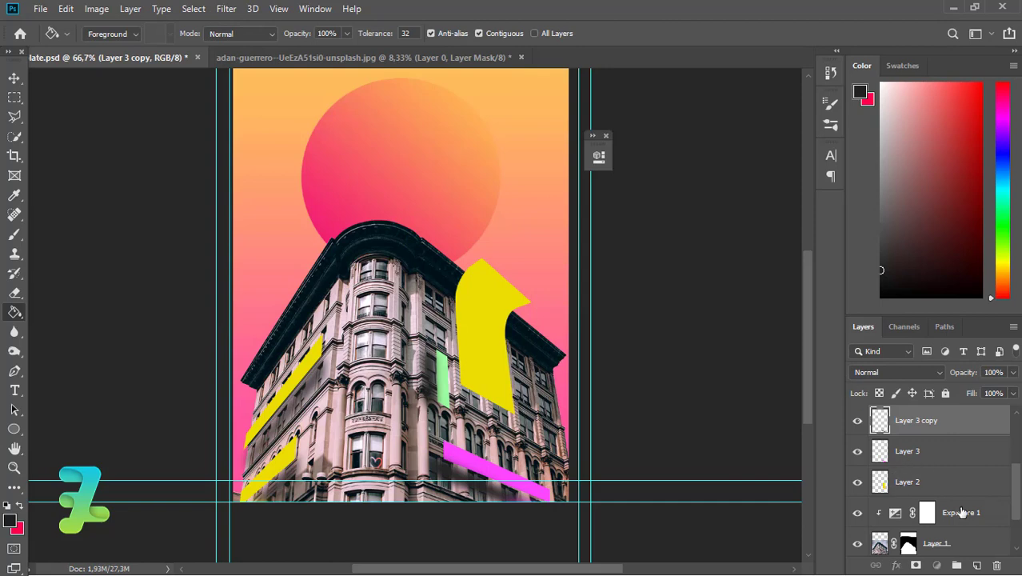
left_click(964, 516)
left_click(976, 564)
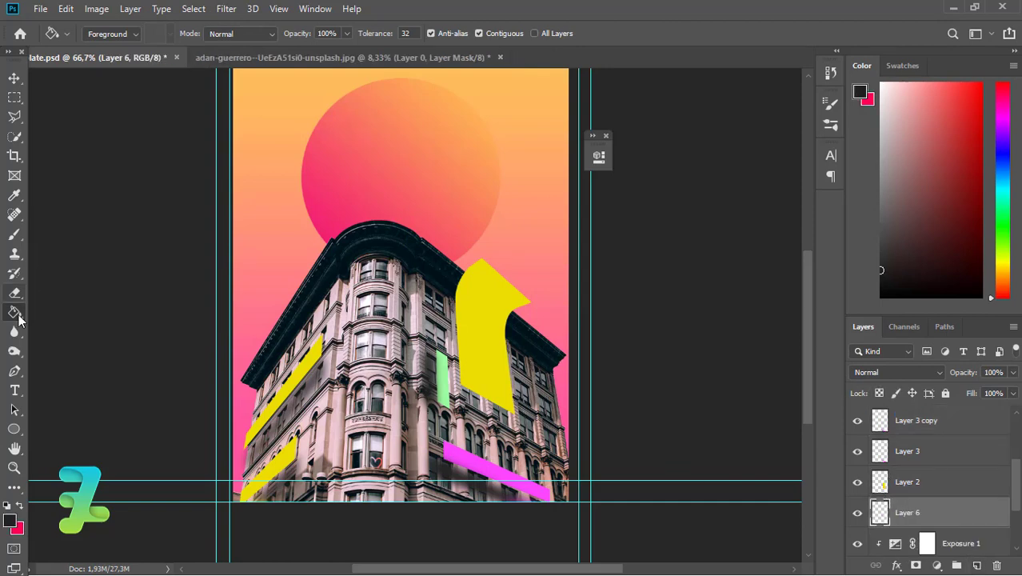
- Brush a dark shadow along the yellow shape's left edge and blur it about 25 px
left_click(14, 235)
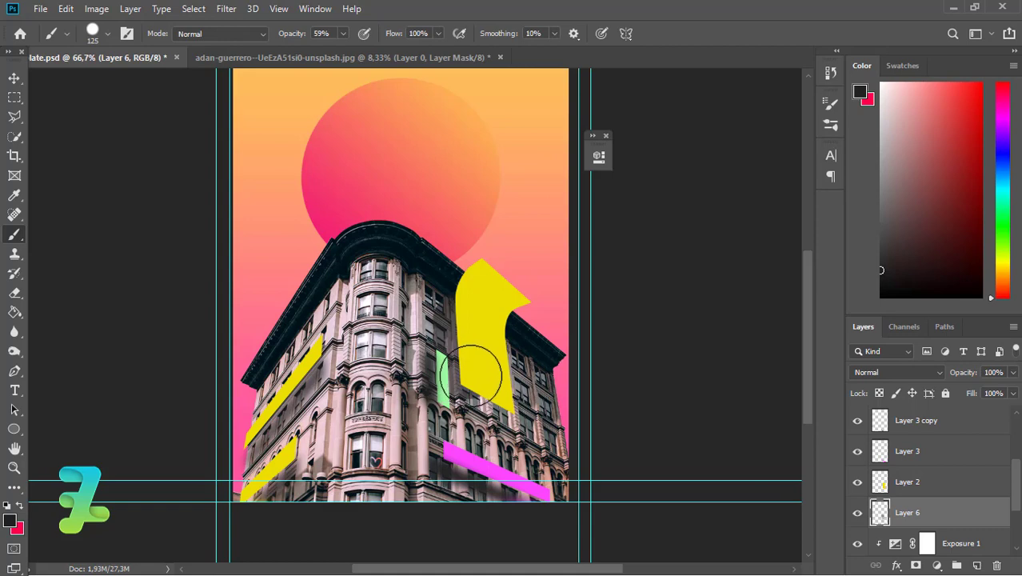
left_click(342, 33)
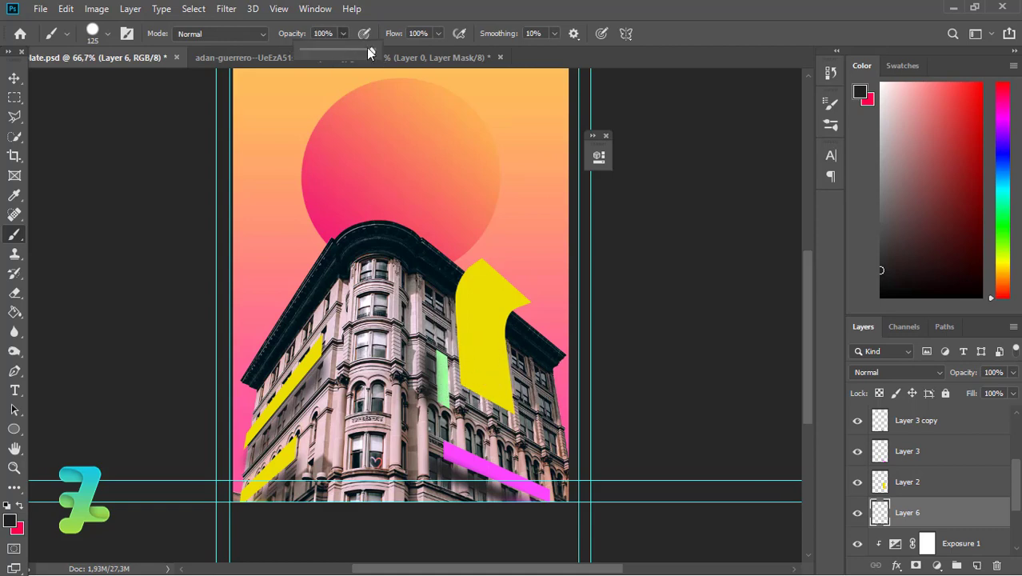
mouse_move(472, 302)
left_mouse_down()
mouse_move(469, 362)
mouse_move(484, 380)
left_mouse_up()
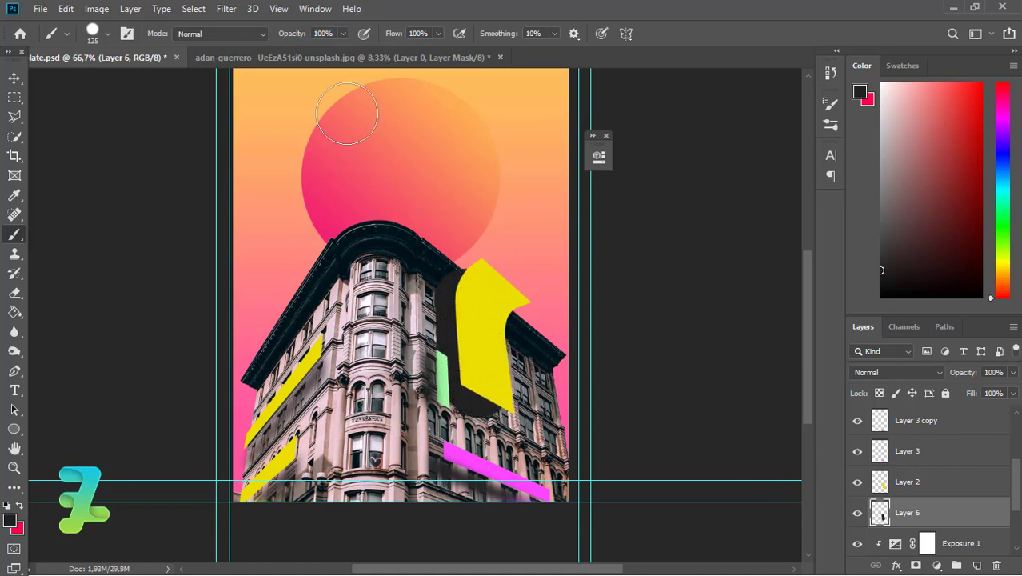
left_click(227, 9)
mouse_move(233, 179)
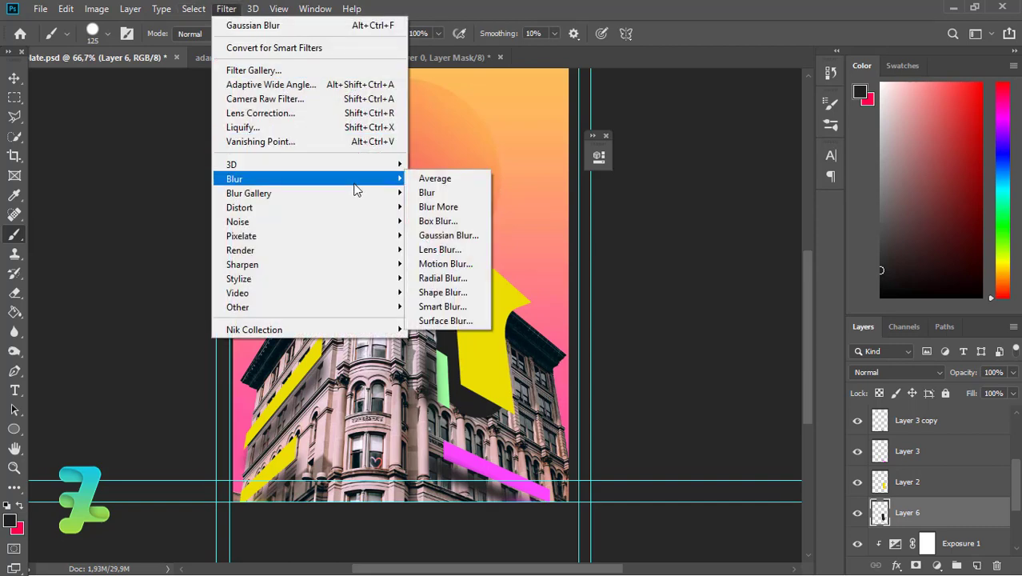
left_click(448, 236)
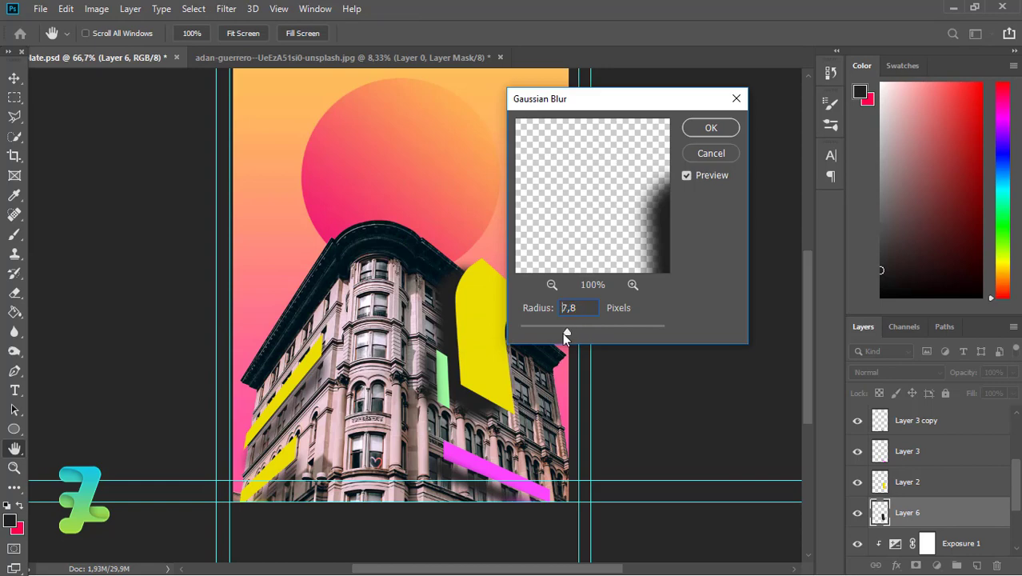
mouse_move(563, 334)
left_mouse_down()
mouse_move(592, 335)
mouse_move(582, 337)
left_mouse_up()
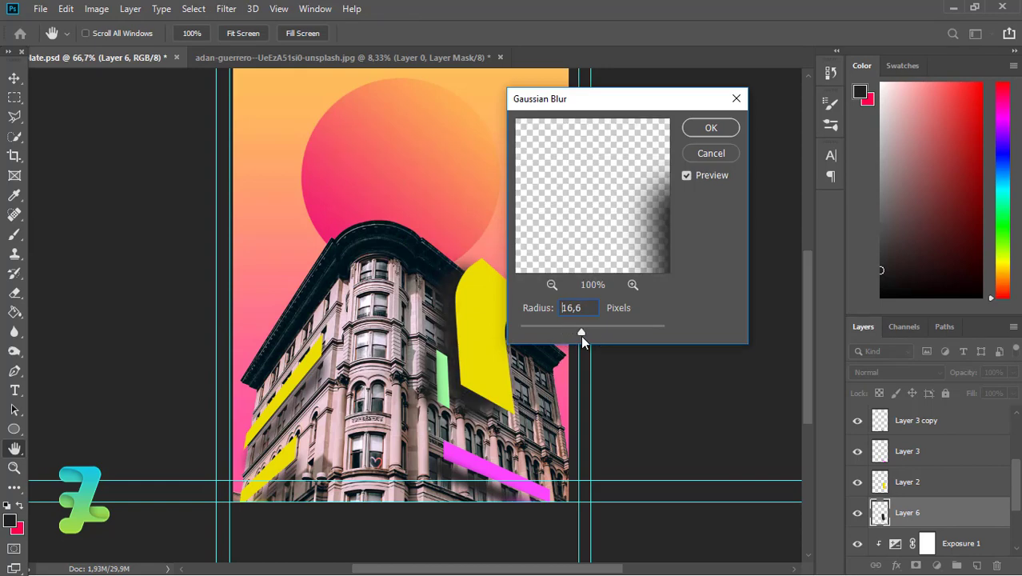
left_click_drag(589, 335, 586, 336)
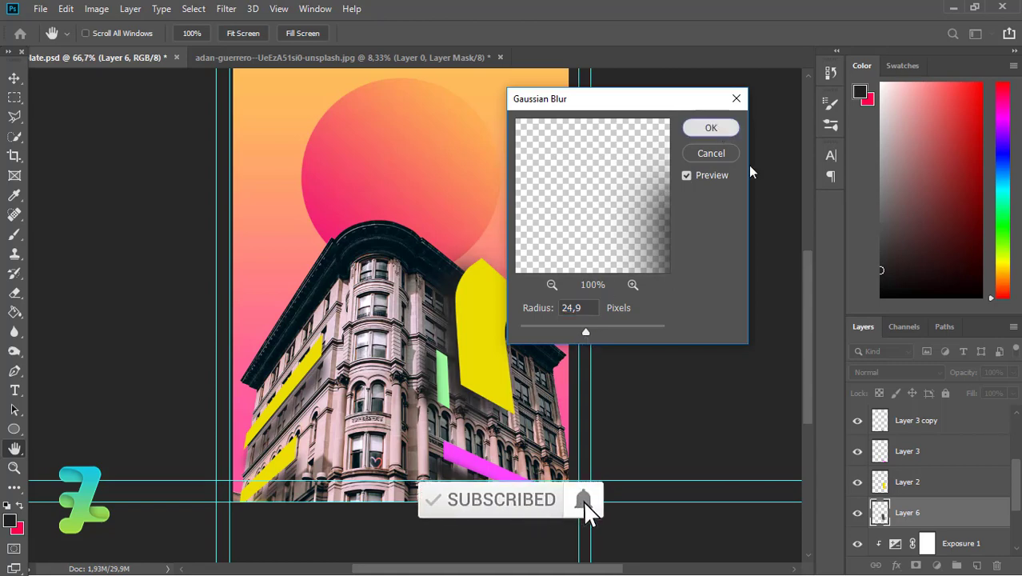
left_click(711, 128)
key("b")
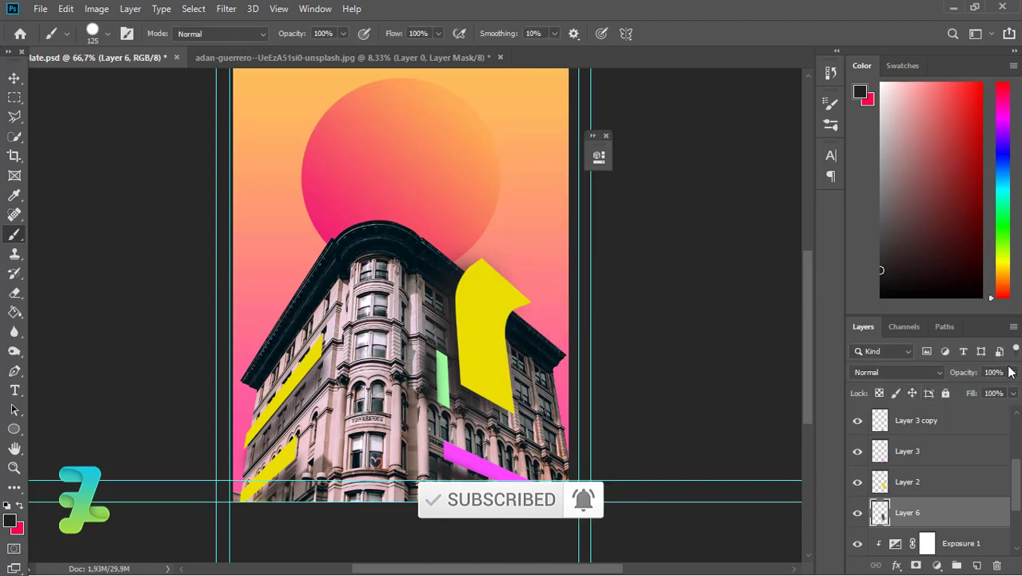
- Set Layer 6's opacity to 66%
left_click(1011, 372)
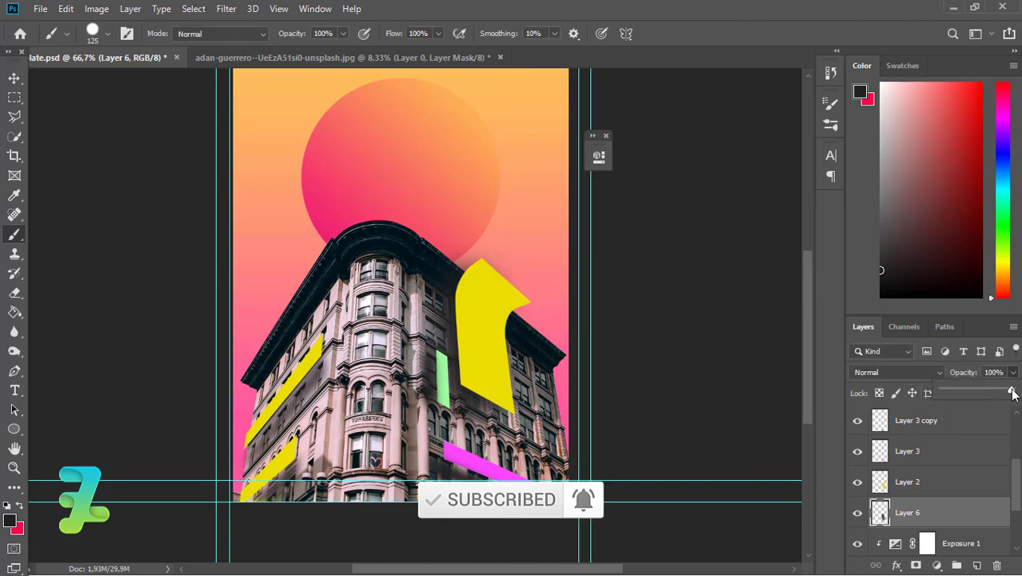
left_click_drag(1011, 391, 995, 392)
left_click_drag(982, 387, 987, 388)
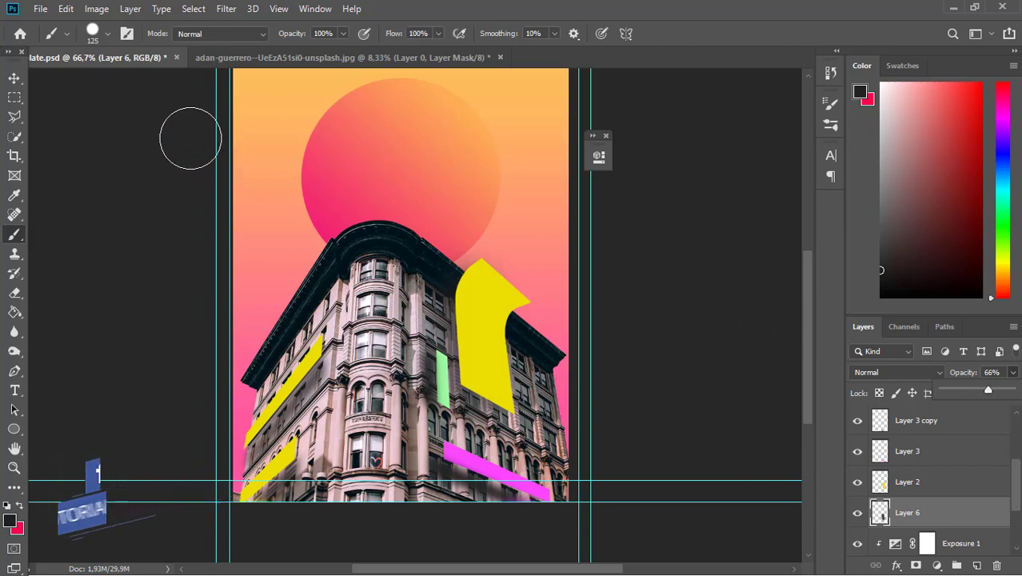
left_click(14, 77)
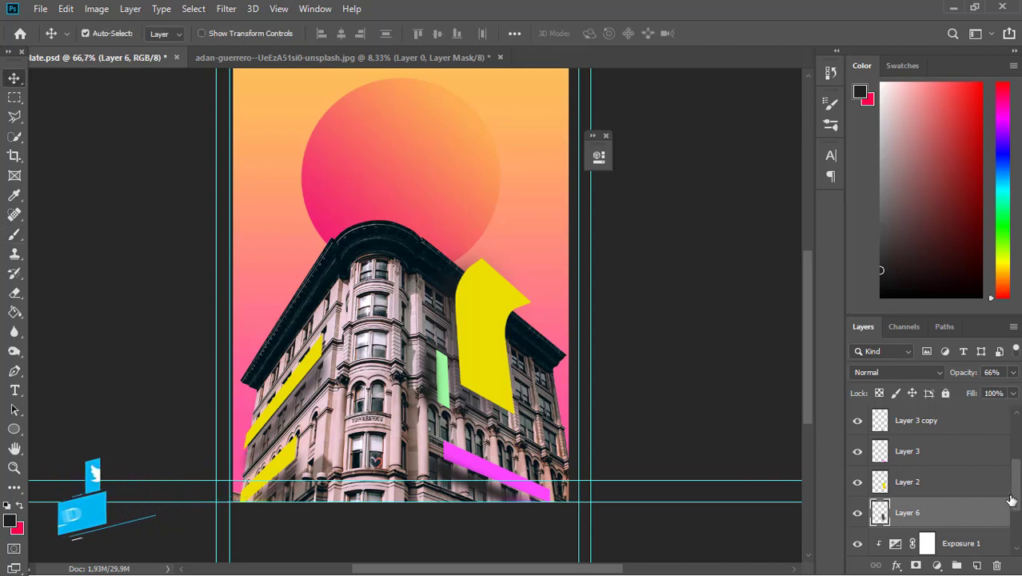
scroll(1000, 514, "down", 2)
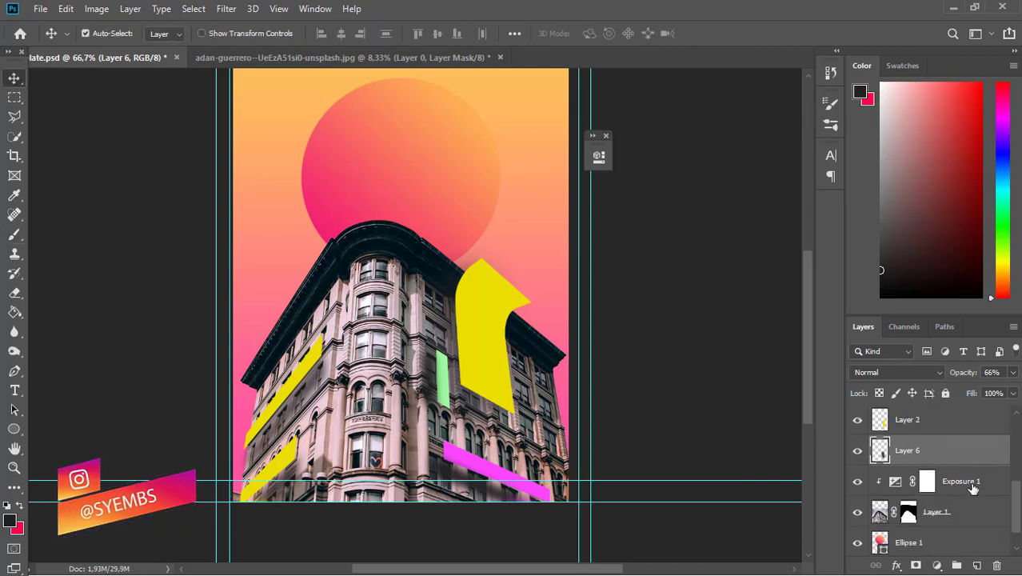
left_click(969, 484)
- Add an empty Layer 7 above Exposure 1 and zoom in on the building
left_click(978, 566)
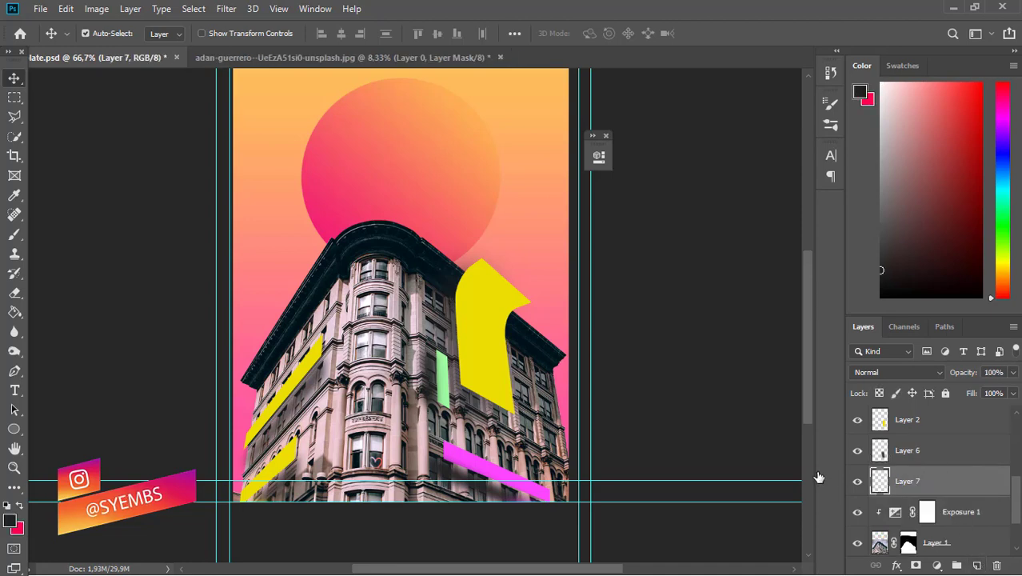
left_click(16, 372)
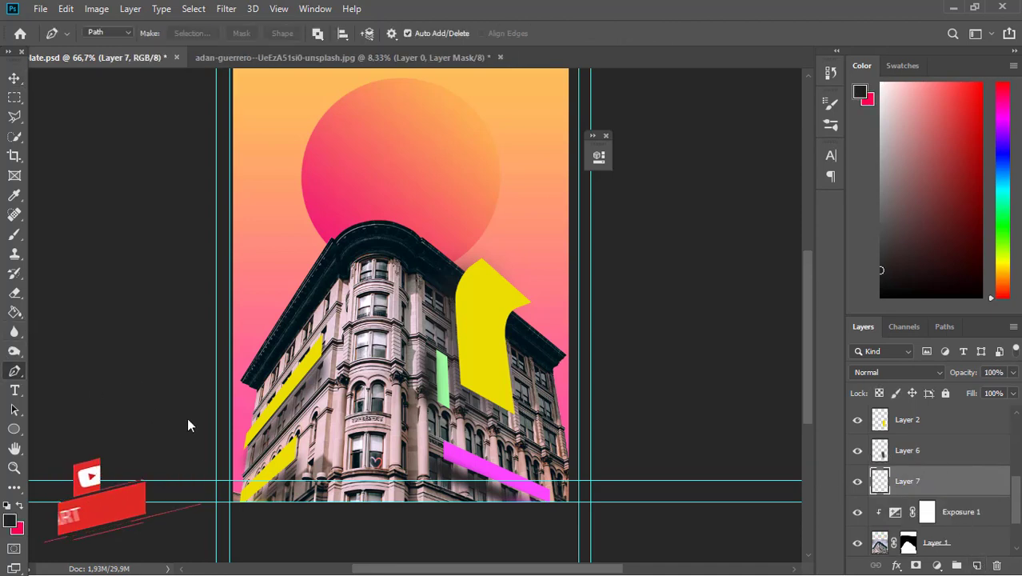
key("ctrl+plus")
key("ctrl+plus")
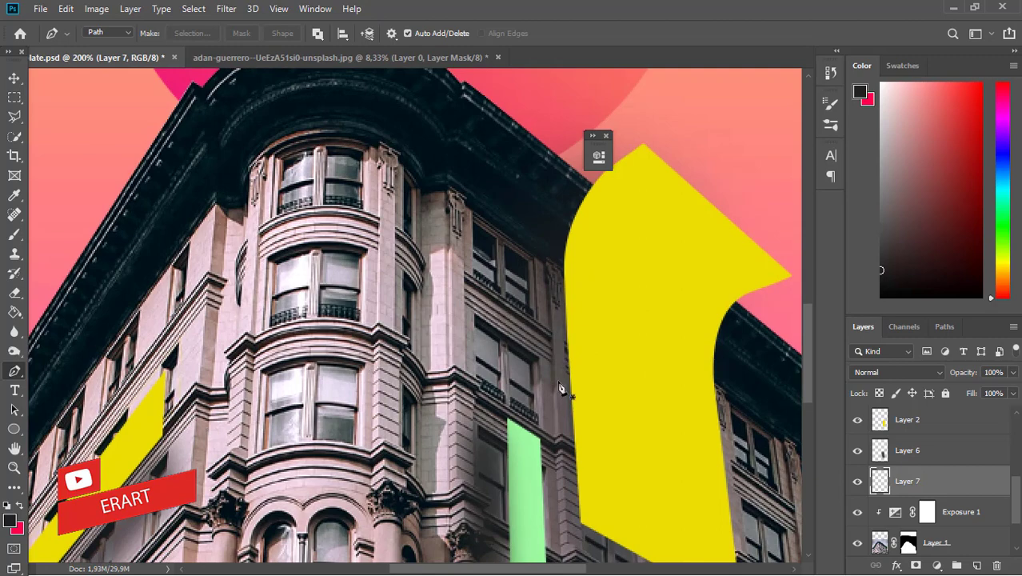
scroll(809, 342, "down", 1)
scroll(810, 344, "down", 5)
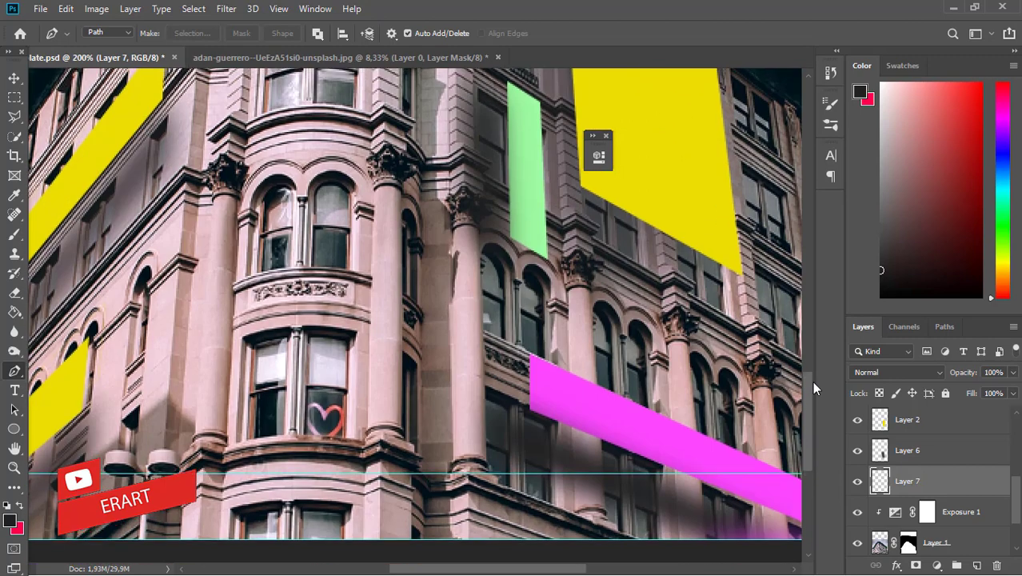
left_click_drag(452, 569, 495, 573)
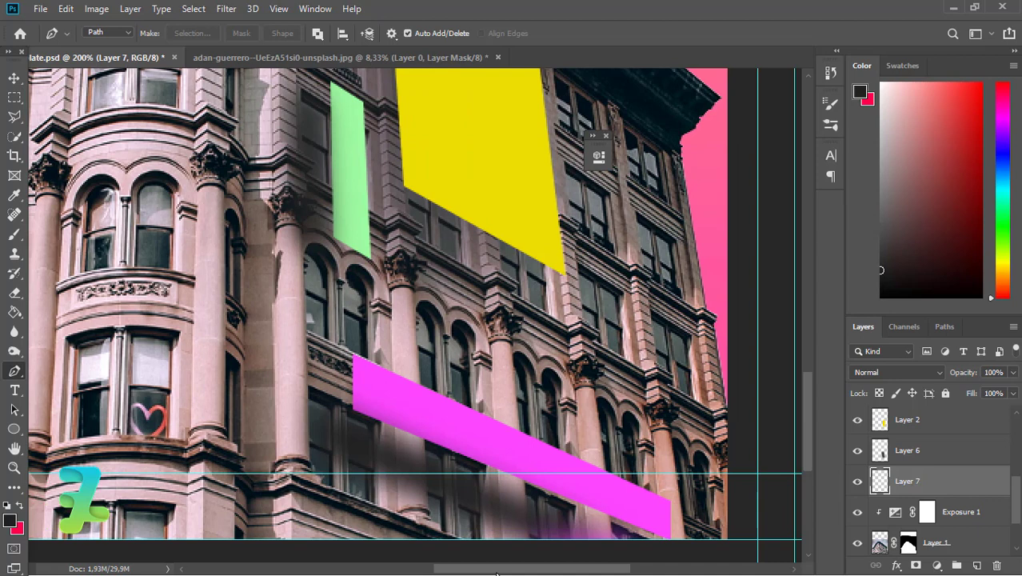
left_click_drag(496, 574, 509, 574)
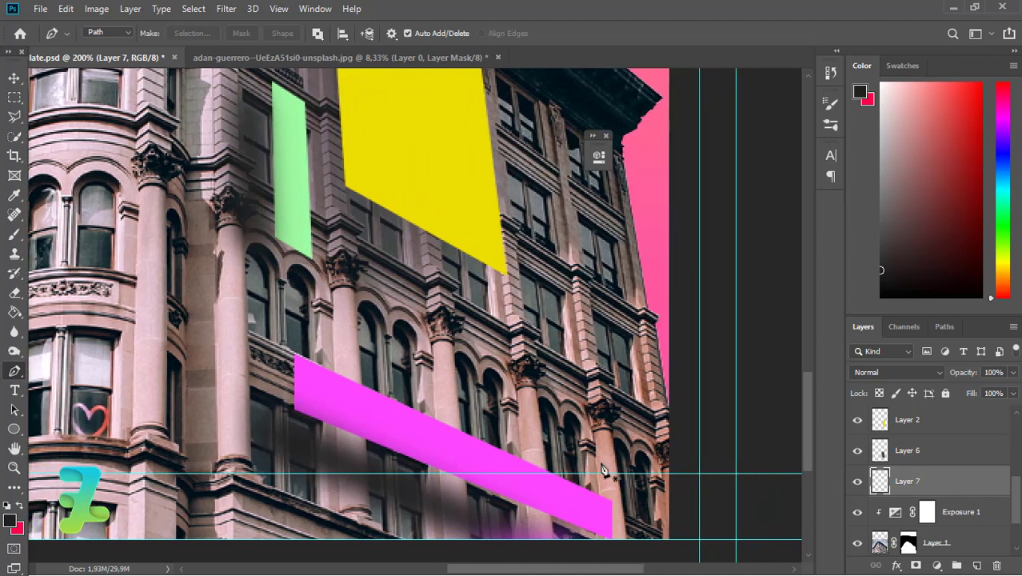
- Start a pen path at the building's right edge and trace the cornice leftward
left_click(669, 434)
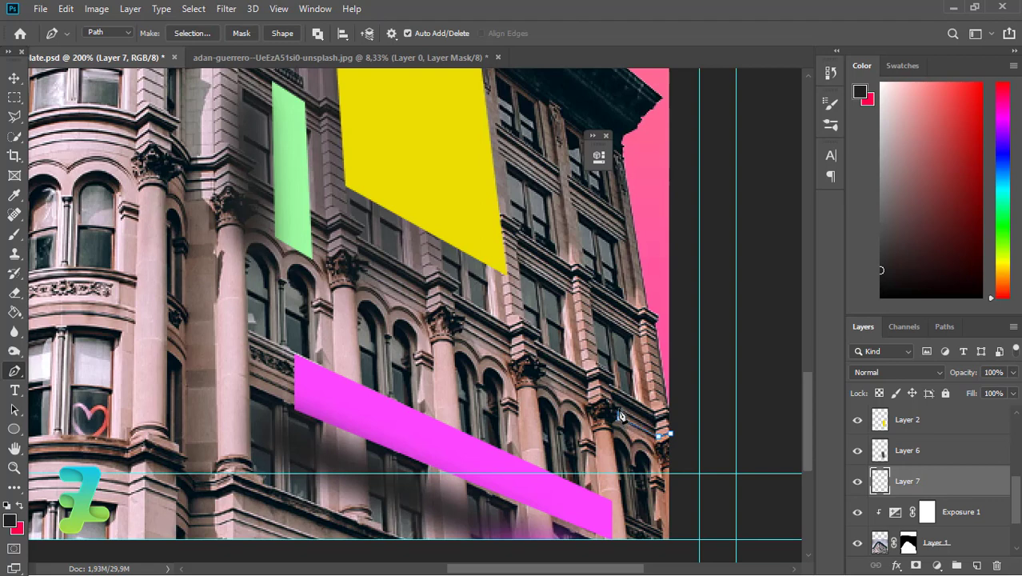
left_click(619, 406)
left_click(608, 399)
left_click(601, 395)
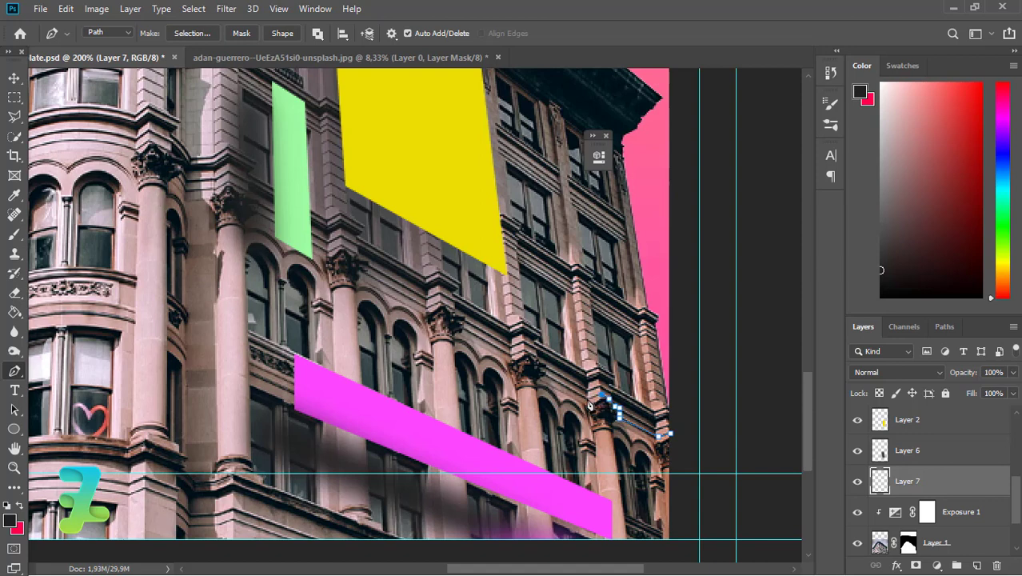
left_click(544, 371)
left_click(512, 352)
left_click(463, 323)
left_click(454, 309)
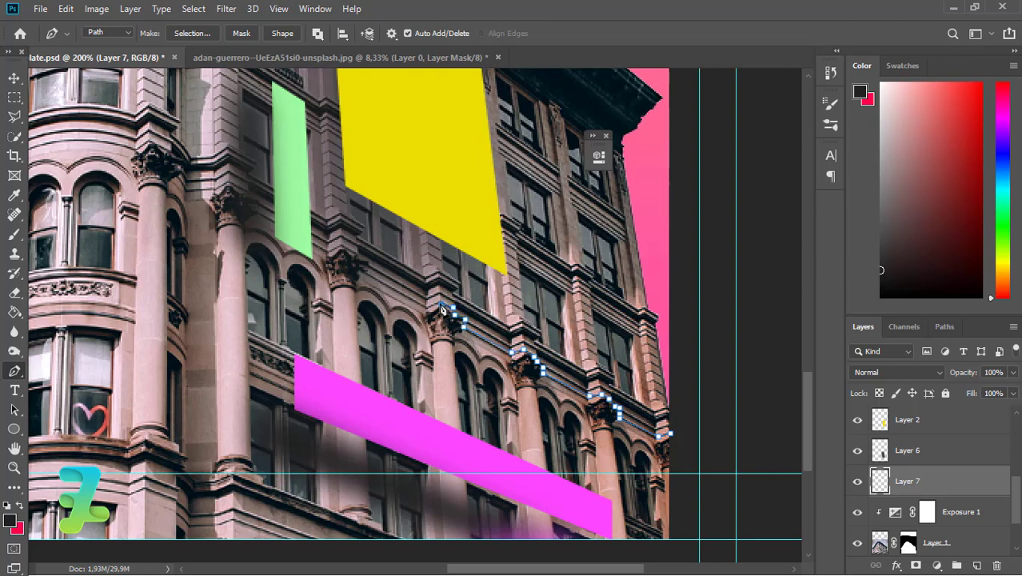
left_click(439, 302)
left_click(361, 271)
left_click(340, 246)
left_click(328, 253)
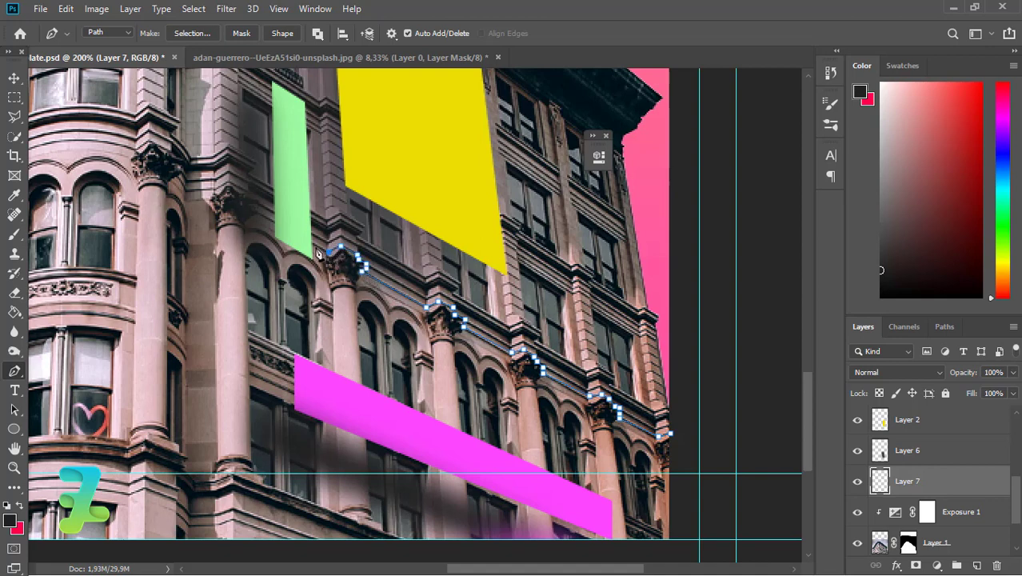
- Continue the cornice path over the bay window curve and down the building's left edge
left_click(255, 214)
left_click(255, 202)
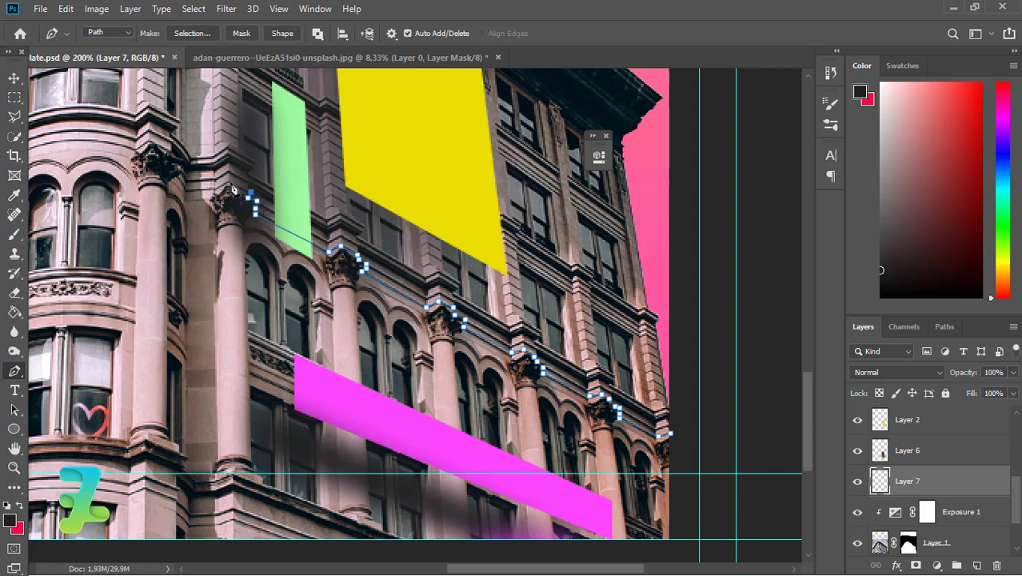
left_click(230, 184)
left_click(213, 189)
left_click(184, 180)
left_click(179, 173)
left_click(181, 165)
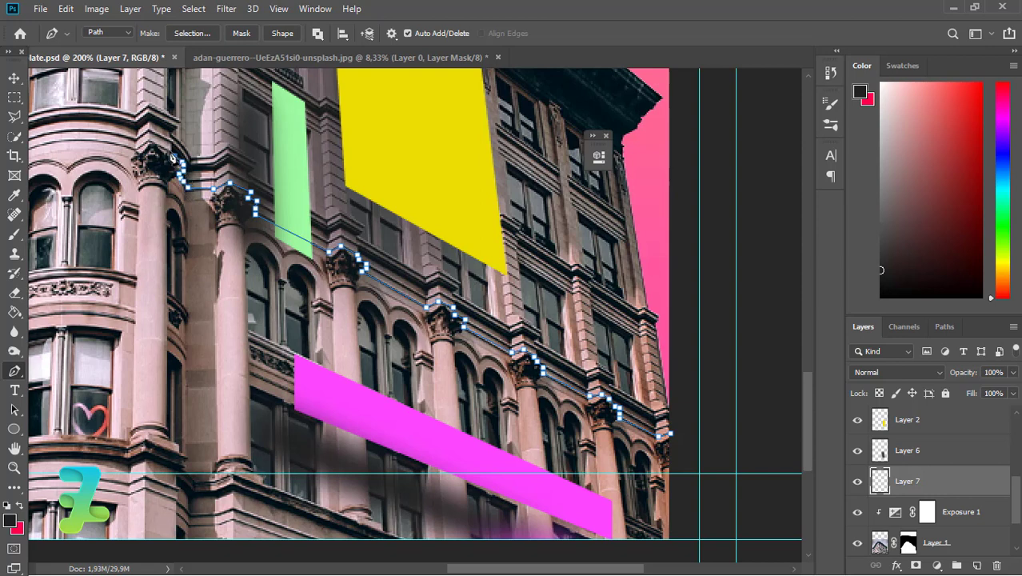
left_click(169, 151)
left_click(147, 141)
left_click_drag(486, 568, 396, 569)
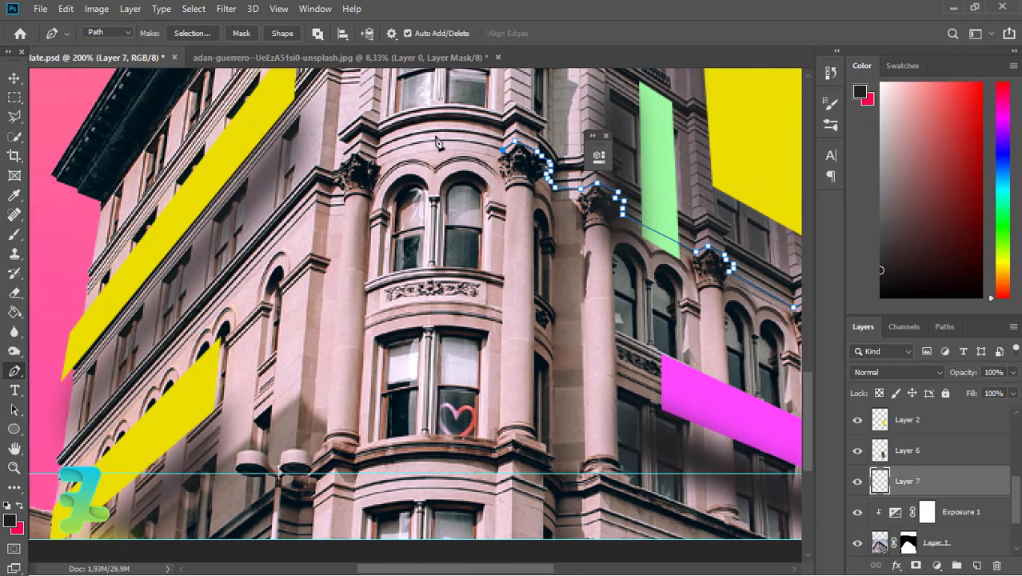
left_click_drag(447, 141, 417, 144)
left_click(373, 160)
left_click_drag(384, 158, 373, 160)
left_click(352, 152)
left_click(333, 170)
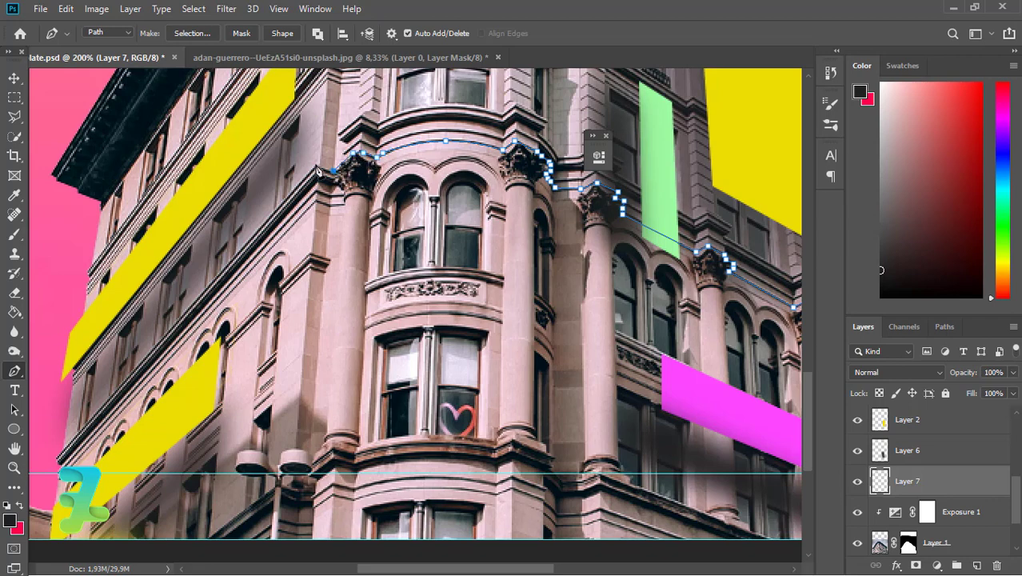
left_click(57, 457)
key("ctrl+minus")
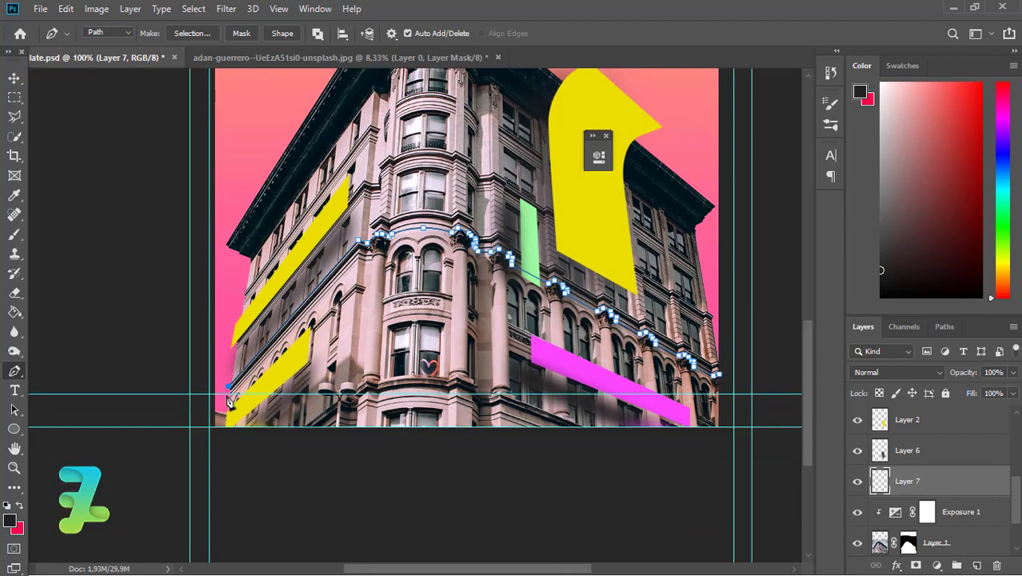
- Close the path below the building's base around the lower floors
left_click(226, 428)
left_click(704, 486)
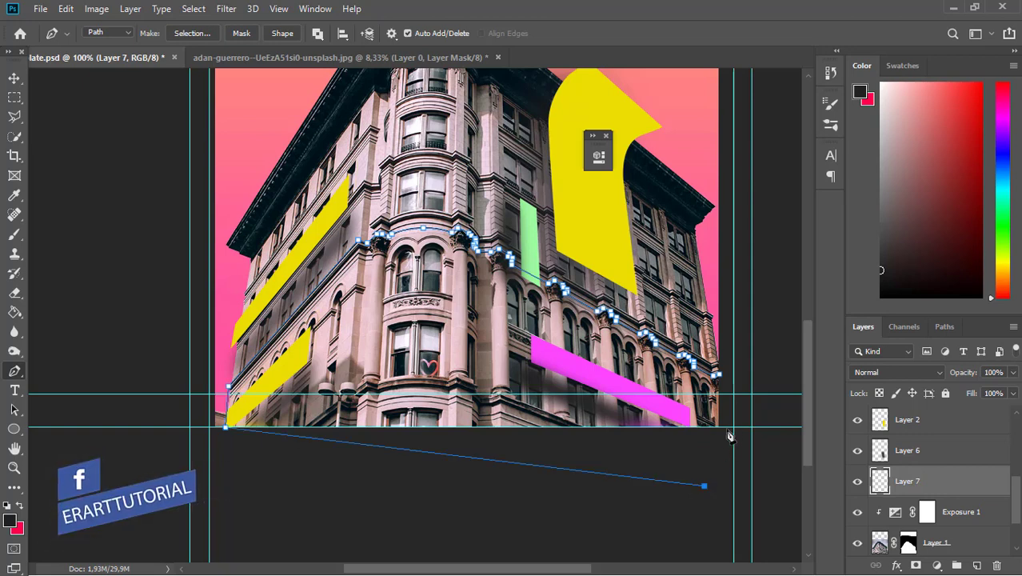
left_click(733, 428)
left_click(717, 374)
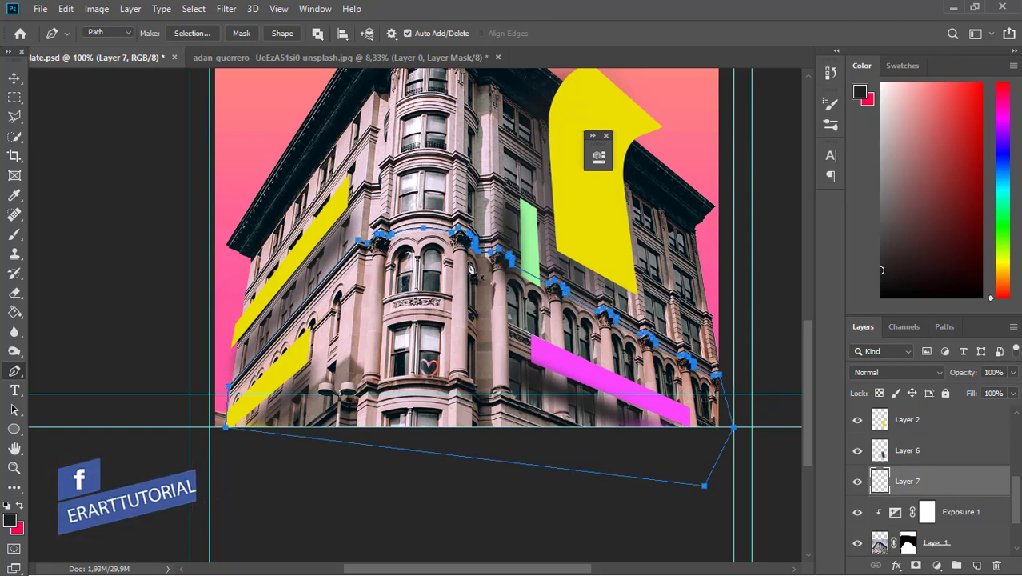
- Open Stroke Path from the path's context menu, then back out of it
right_click(467, 243)
left_click(499, 344)
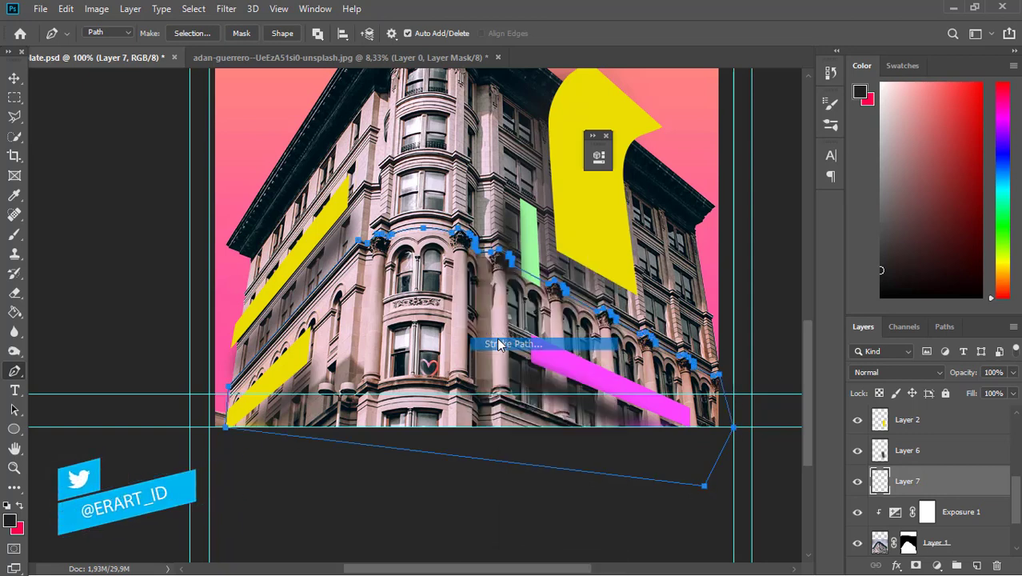
left_click(529, 177)
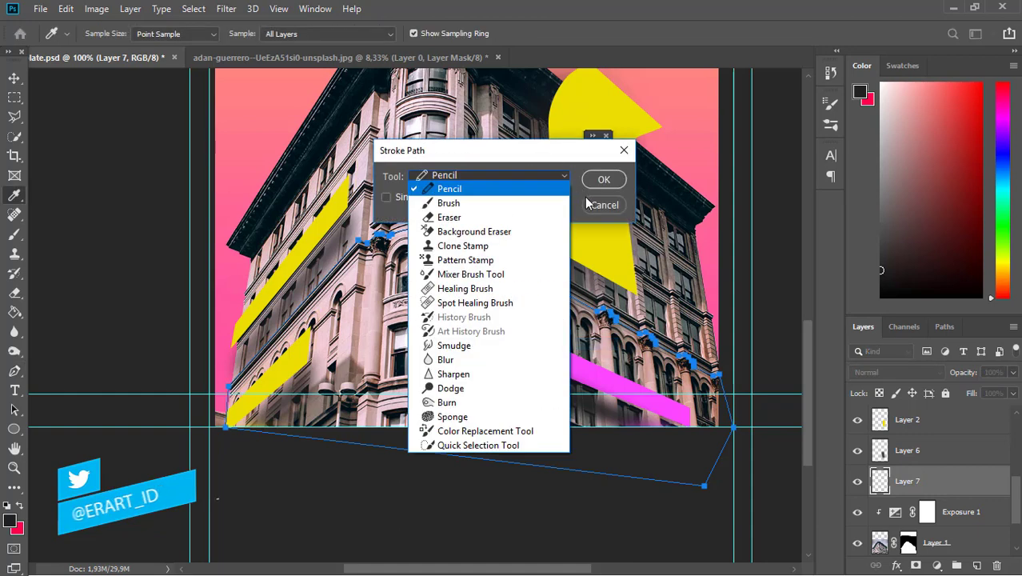
left_click(598, 205)
left_click(605, 205)
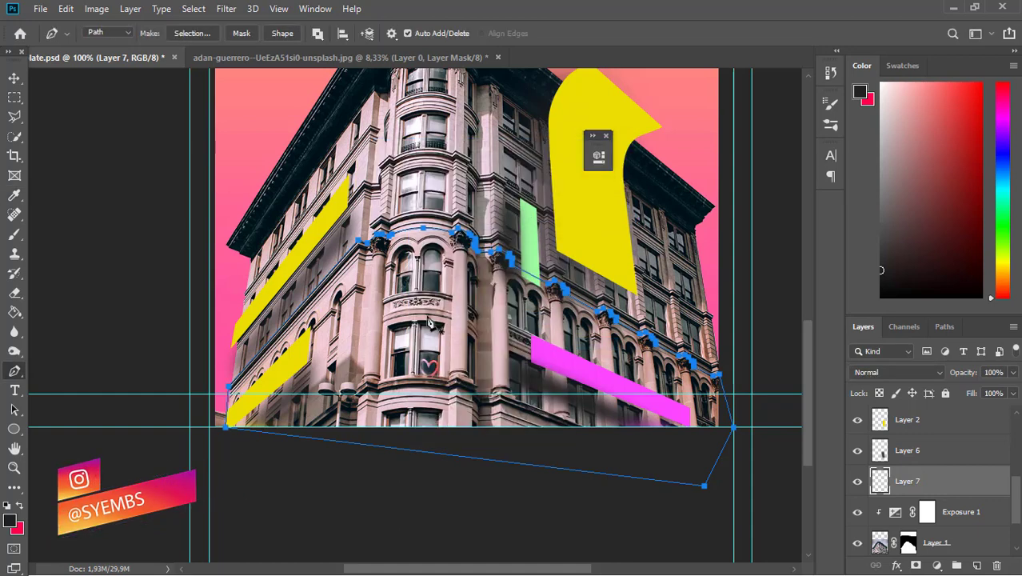
- Fill the closed path with hot pink (ff0060) on Layer 7
right_click(427, 319)
left_click(464, 330)
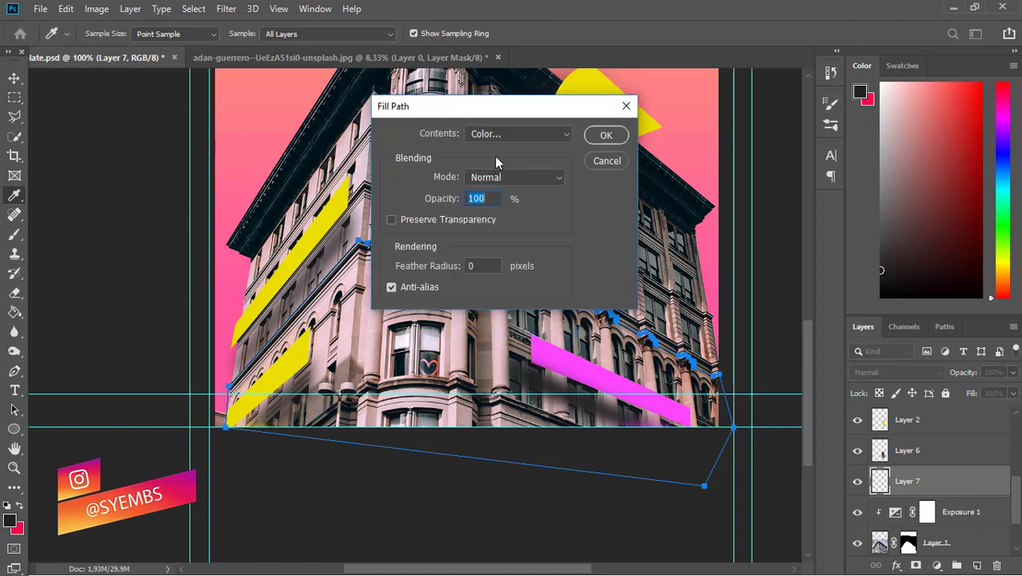
left_click(496, 134)
left_click(495, 174)
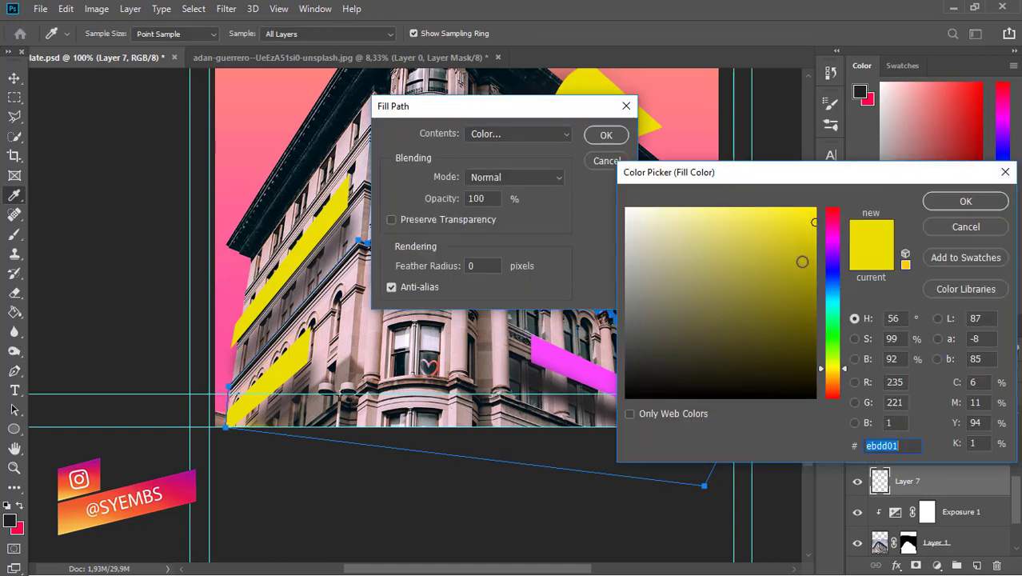
left_click(831, 219)
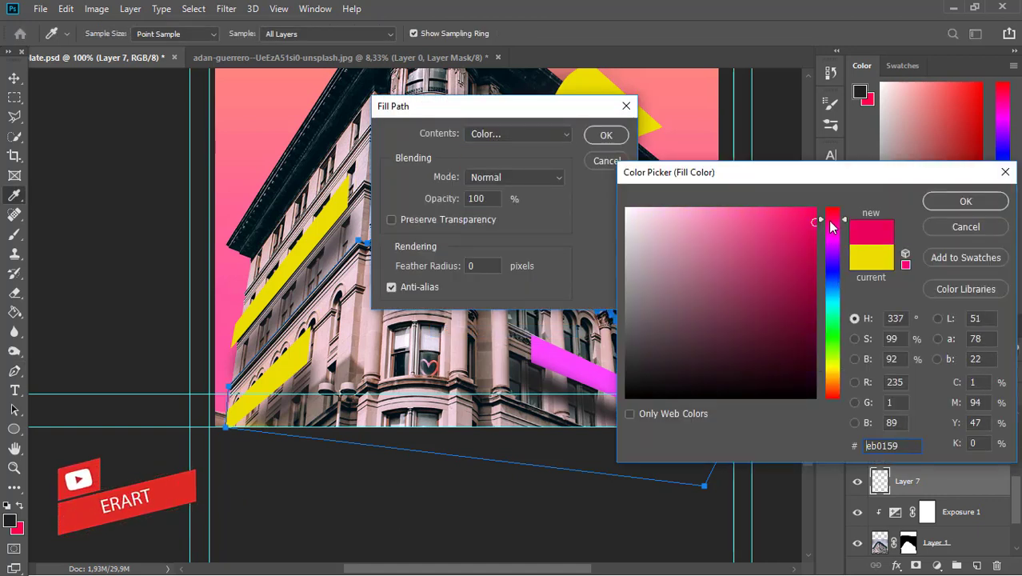
mouse_move(832, 224)
left_mouse_down()
mouse_move(822, 201)
mouse_move(838, 224)
left_mouse_up()
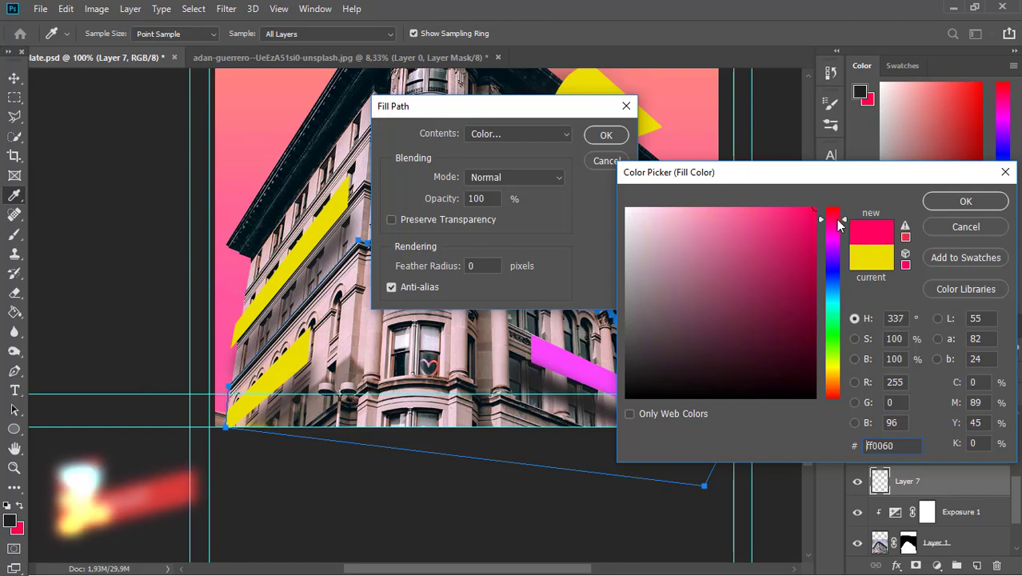
key("Return")
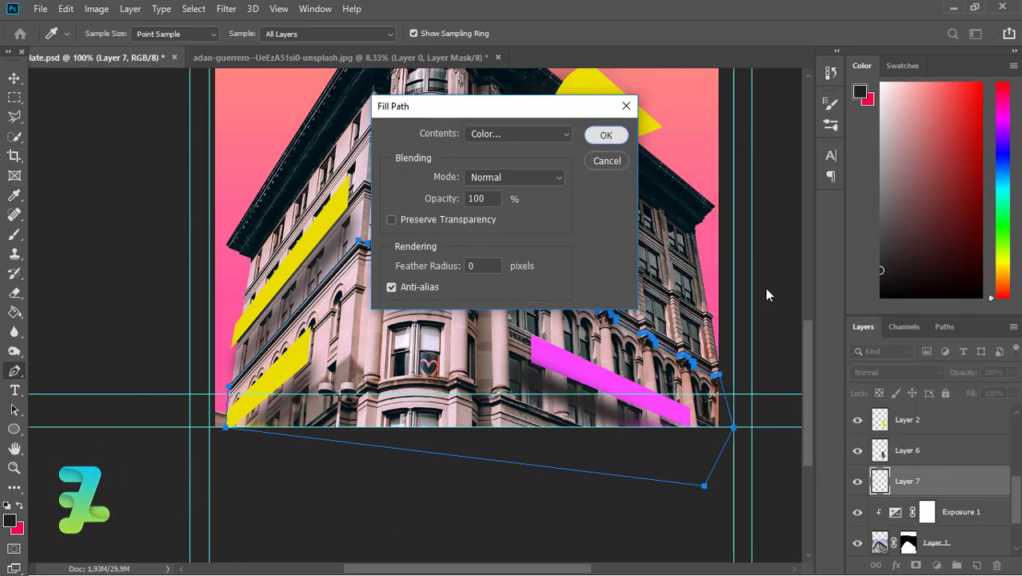
key("Return")
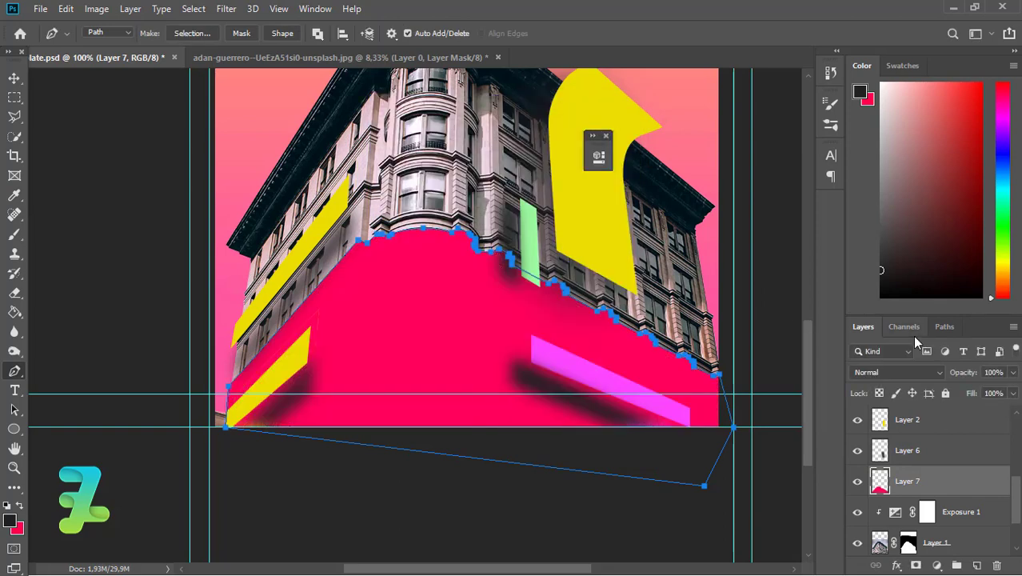
- Compare blend modes on Layer 7's hot pink fill and settle on Linear Burn
left_click(912, 372)
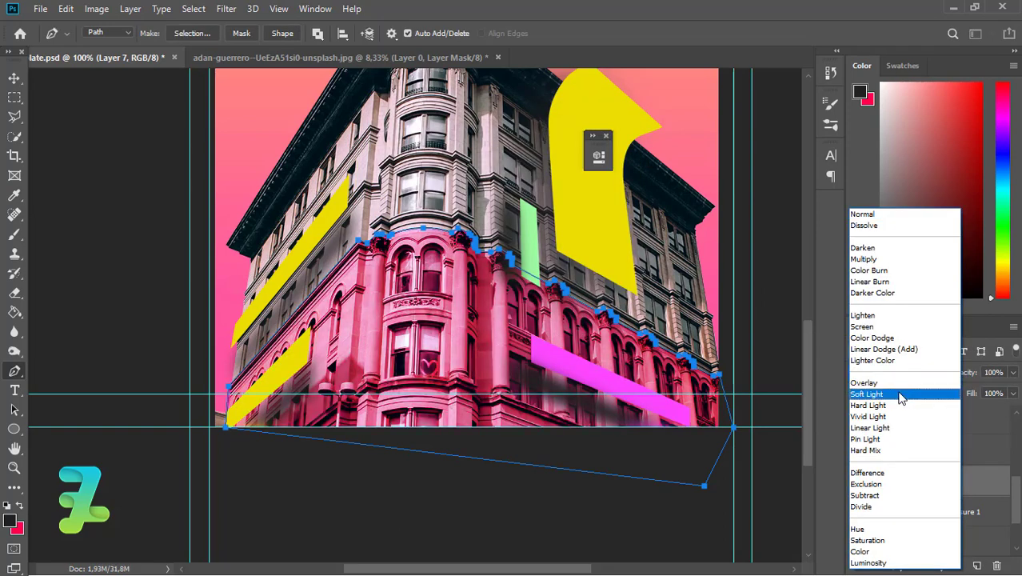
left_click(900, 439)
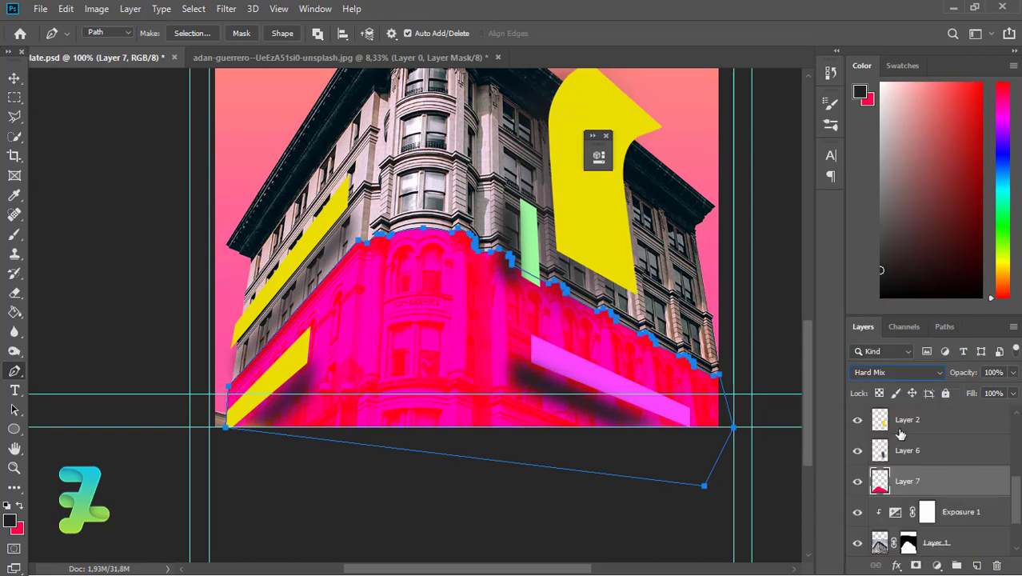
key("Down")
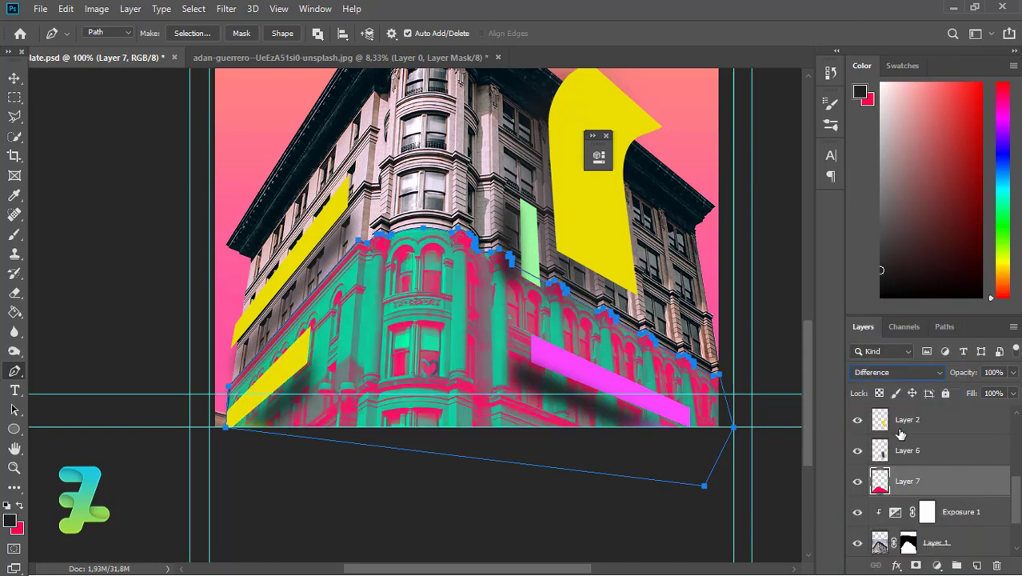
key("Up")
key("Up")
key("Up")
key("Up")
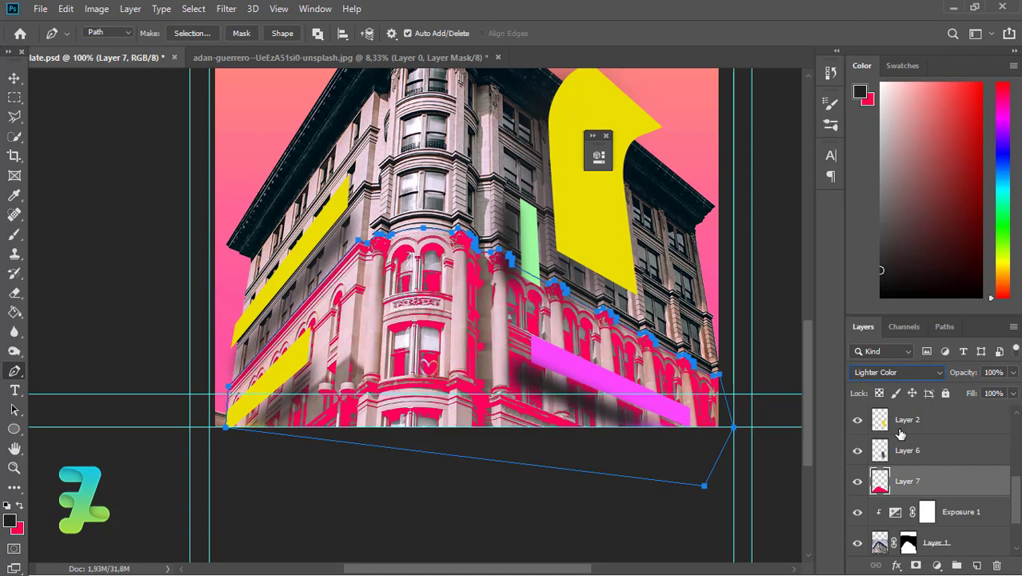
key("Up")
key("Up")
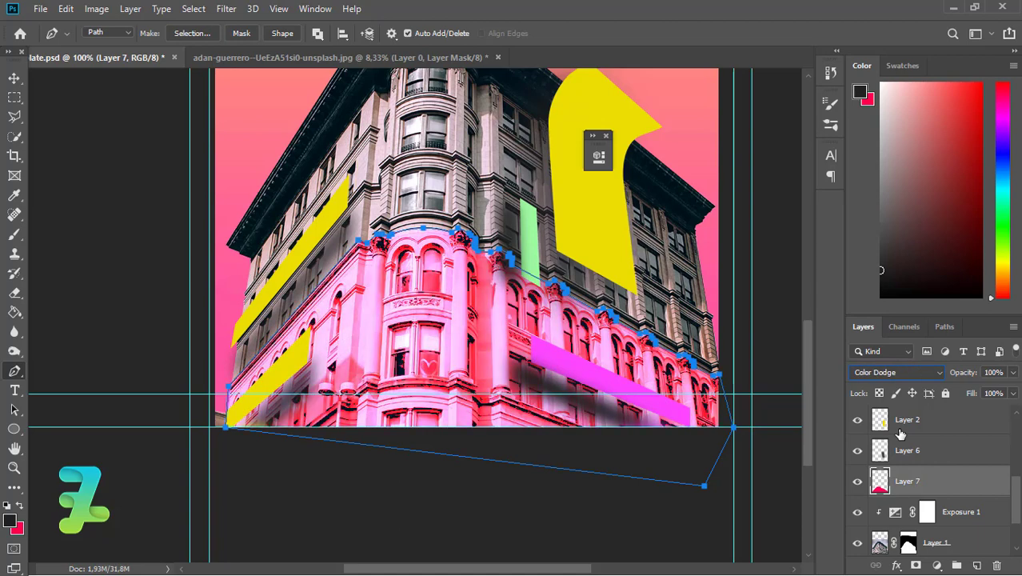
key("Up")
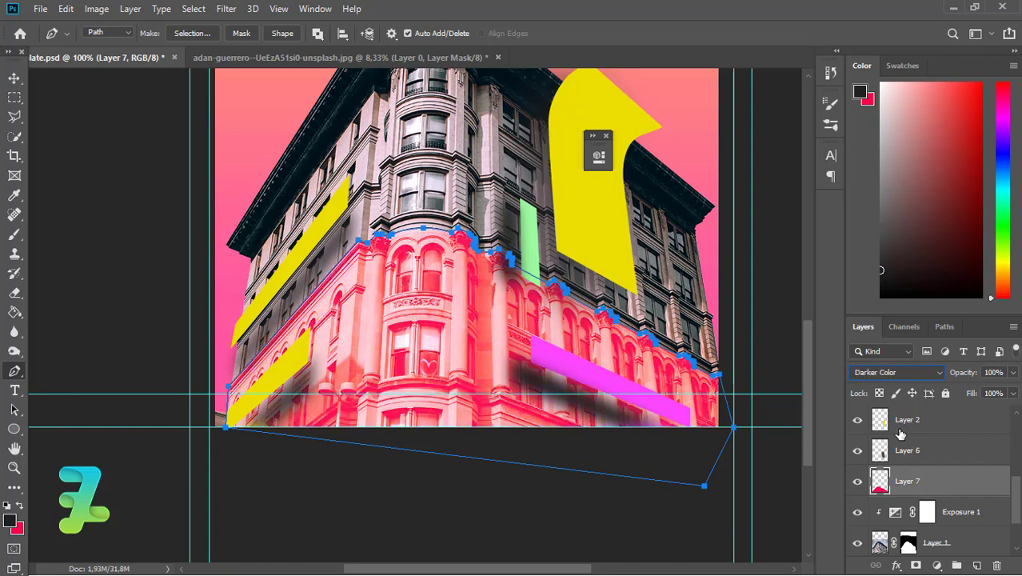
key("Up")
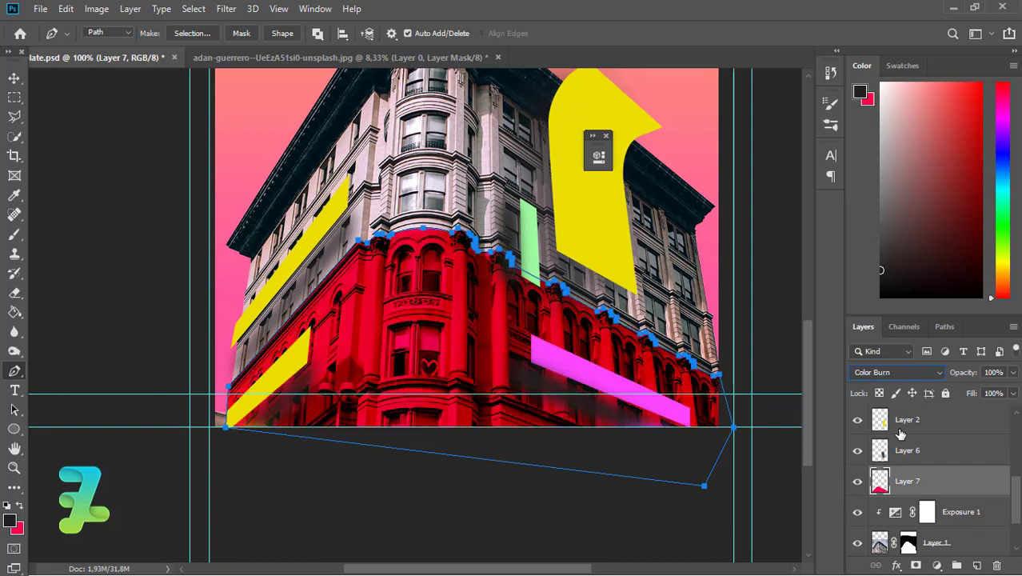
key("Down")
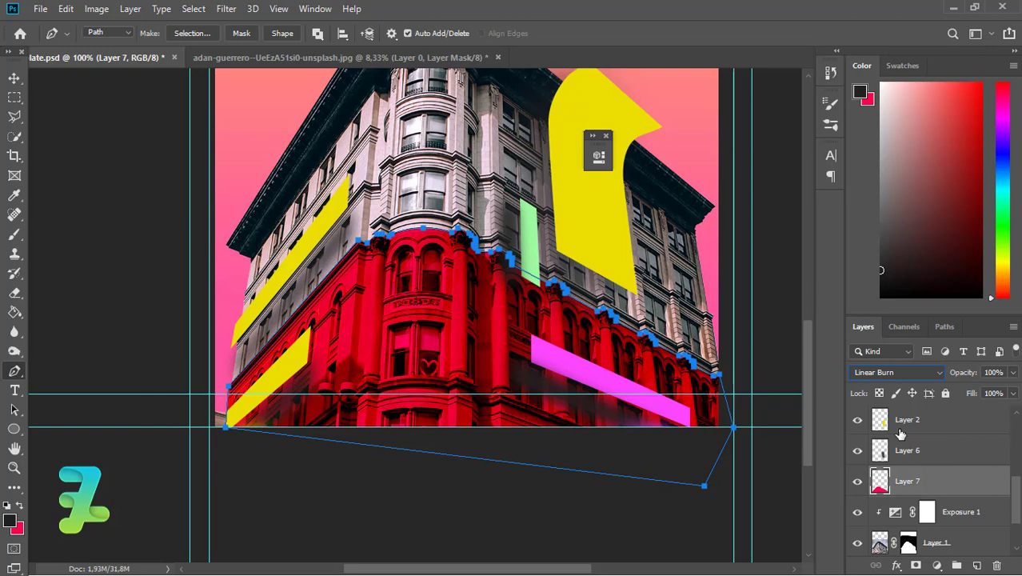
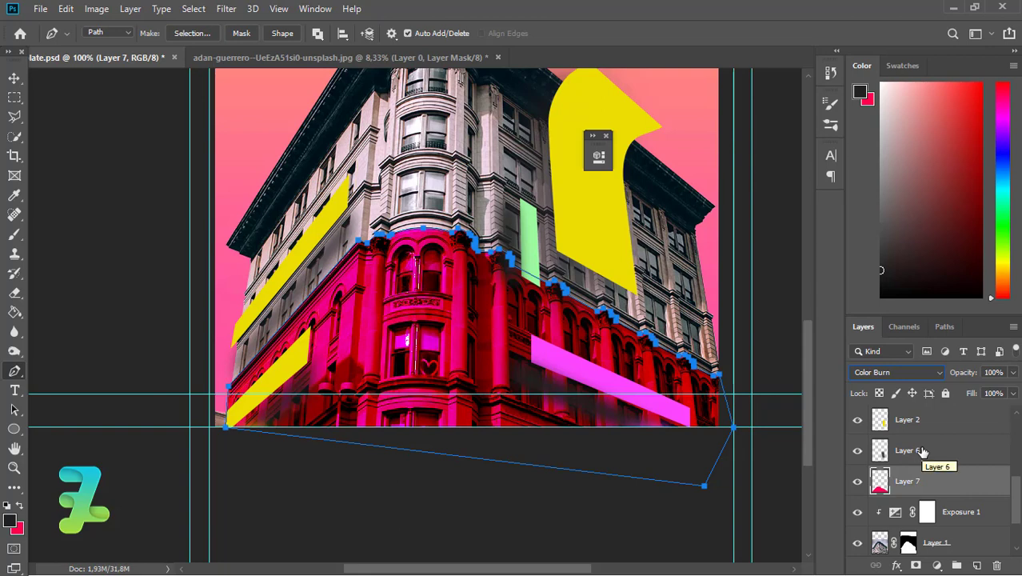
- Set Layer 7's red tint to Linear Burn at 76% opacity and add an empty layer above
key("Down")
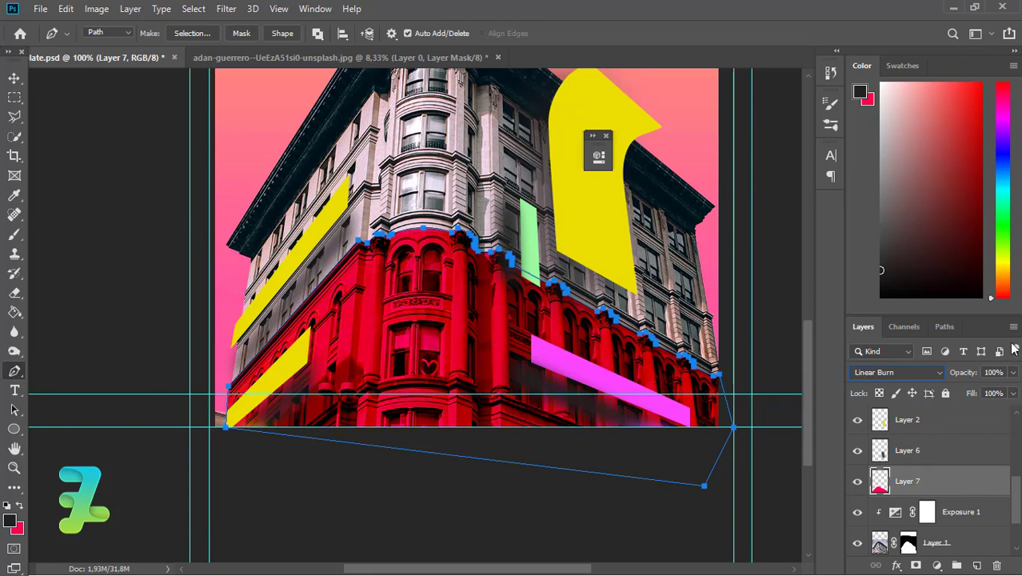
left_click_drag(1011, 379, 976, 398)
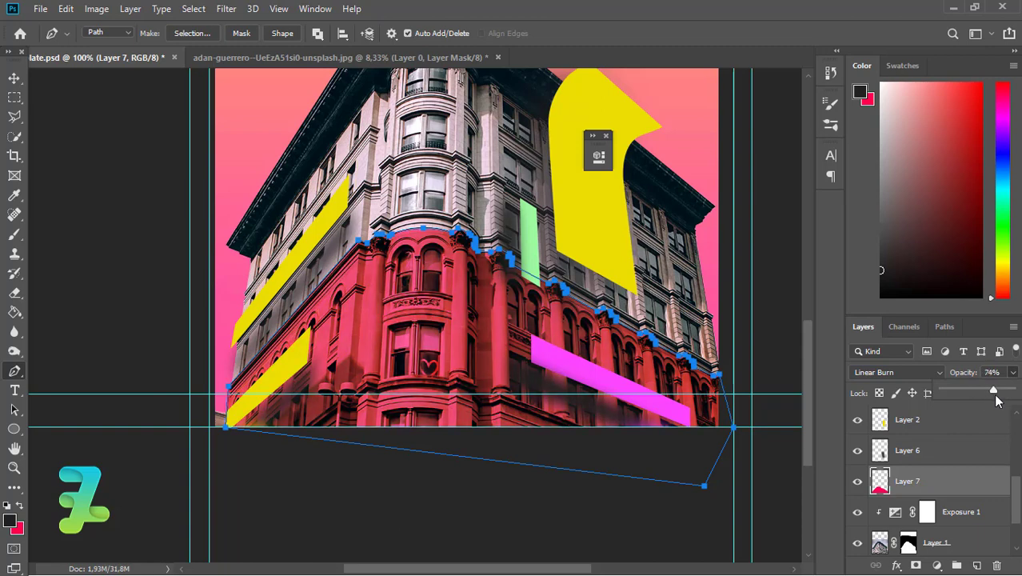
left_click_drag(975, 398, 996, 402)
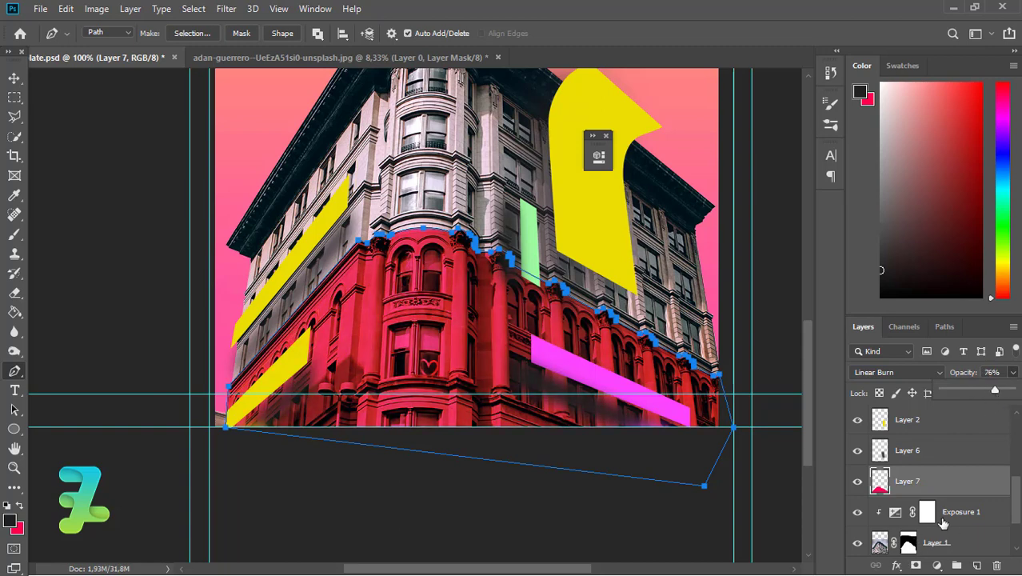
left_click(976, 565)
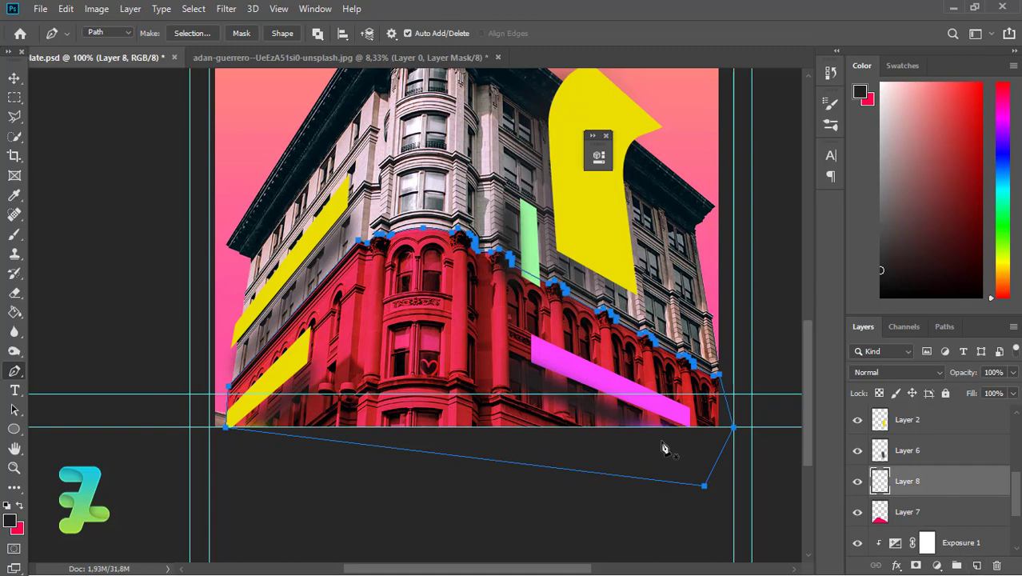
- Paint a red fade along the building's base with a 400 px soft round brush
left_click(19, 508)
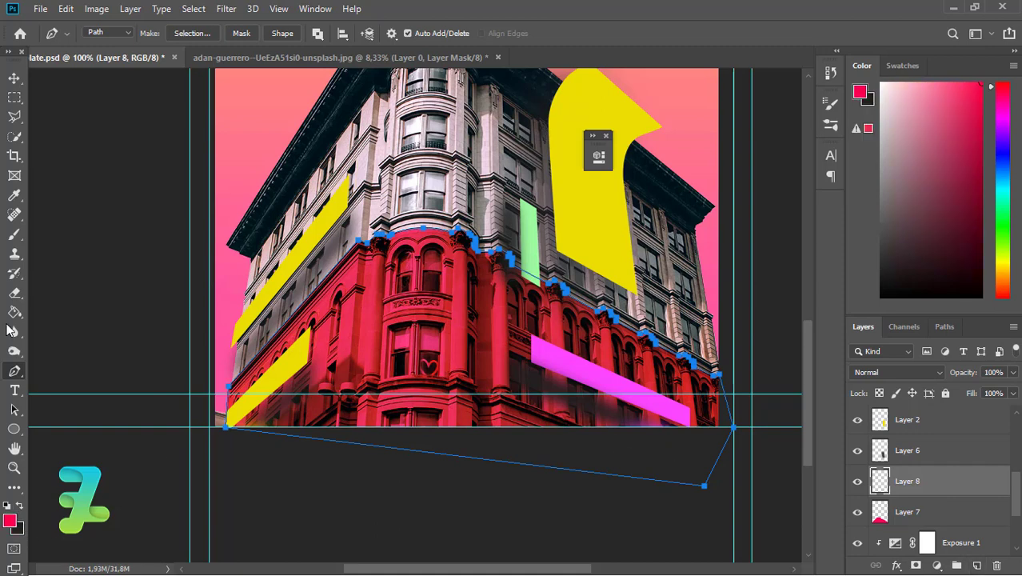
left_click(14, 234)
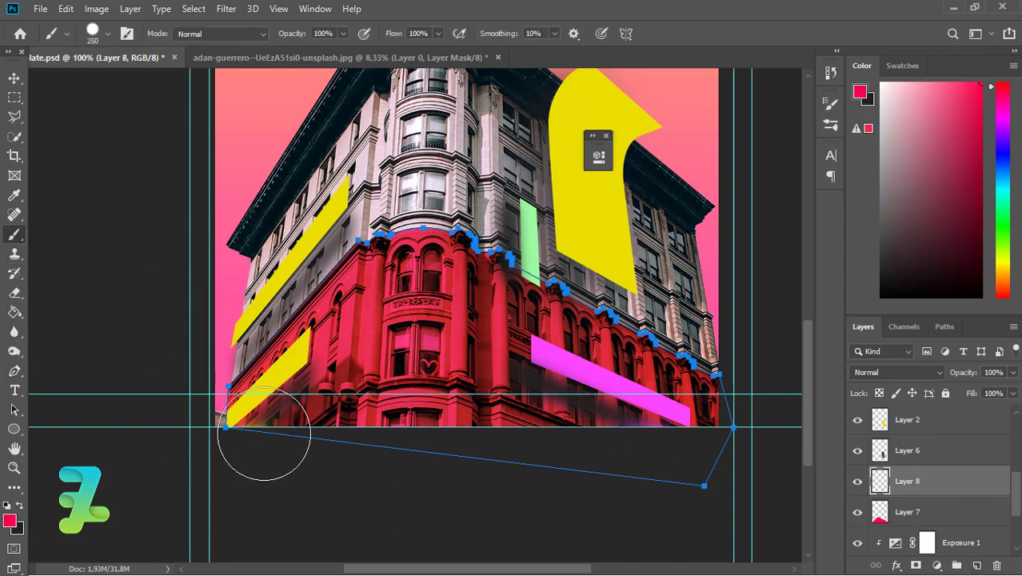
key("bracketright")
key("bracketright")
key("bracketright")
key("ctrl+minus")
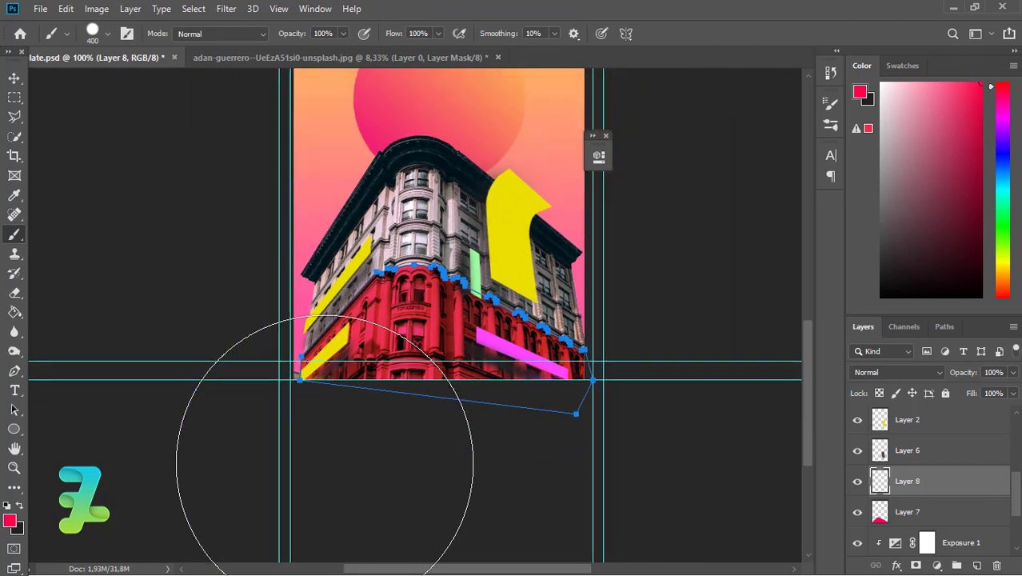
key("ctrl+minus")
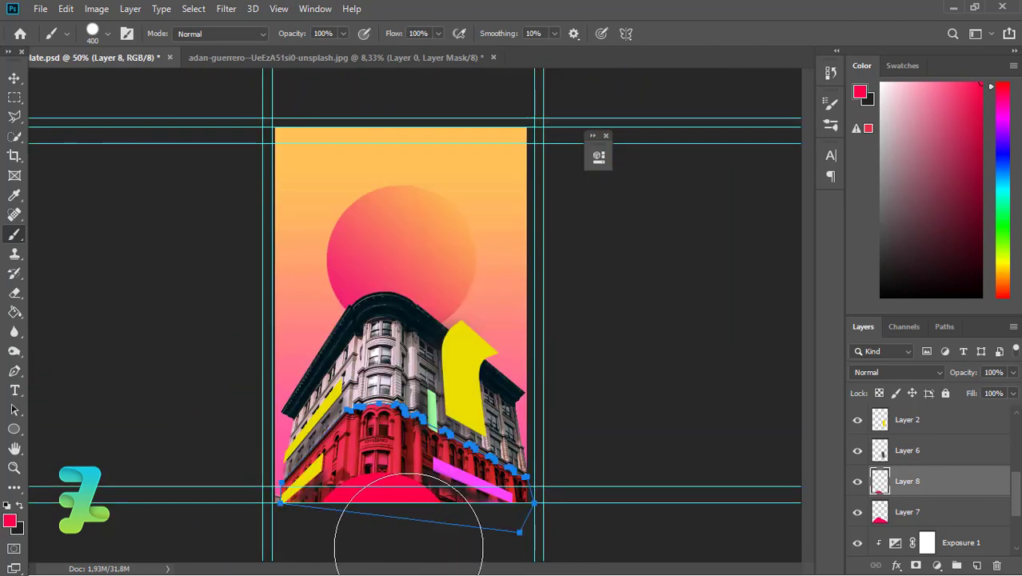
left_click(107, 34)
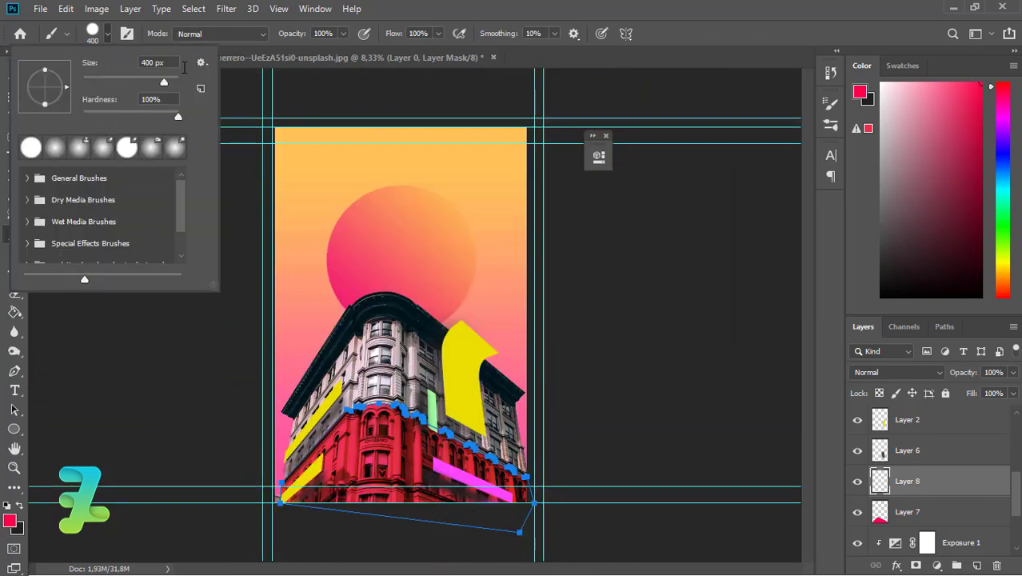
left_click(108, 36)
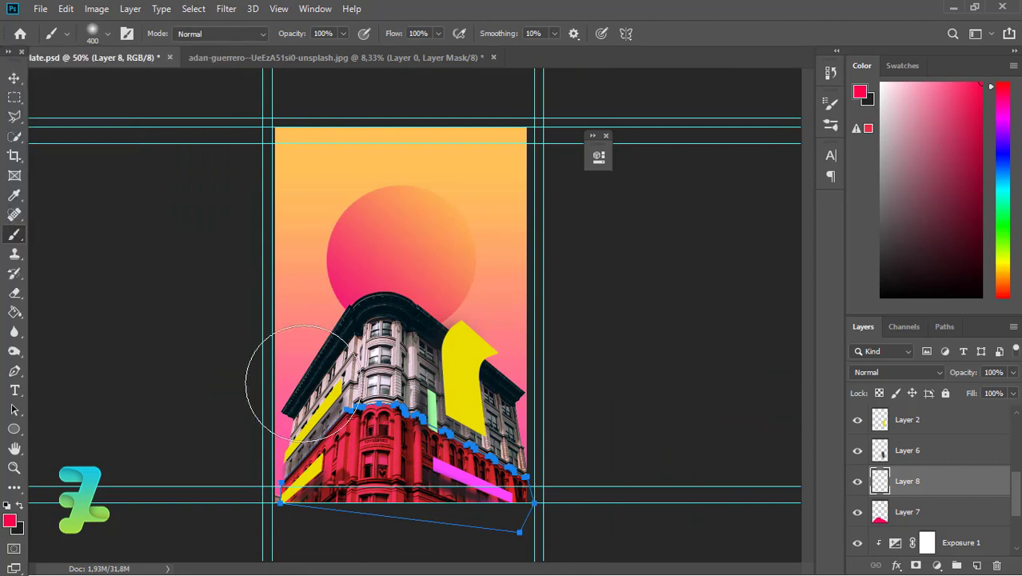
mouse_move(358, 533)
left_mouse_down()
mouse_move(464, 544)
mouse_move(296, 548)
left_mouse_up()
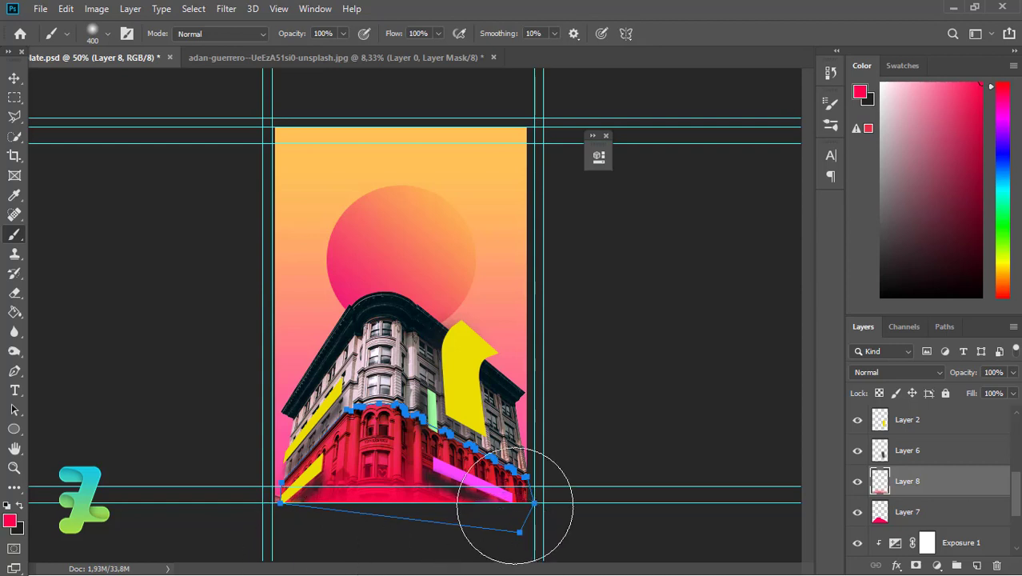
- Add another empty layer and delete the old path along the building's base
key("v")
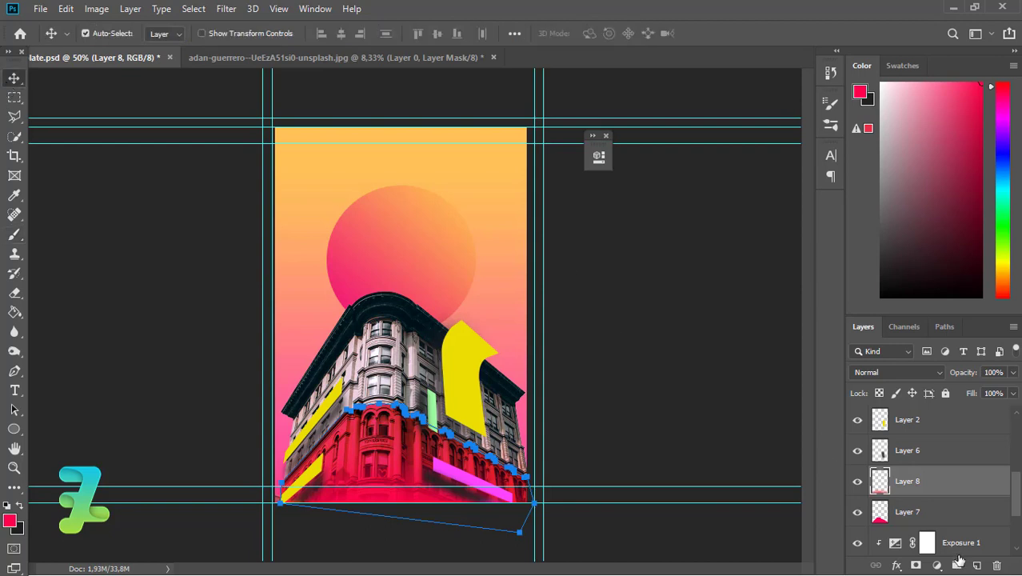
left_click(975, 565)
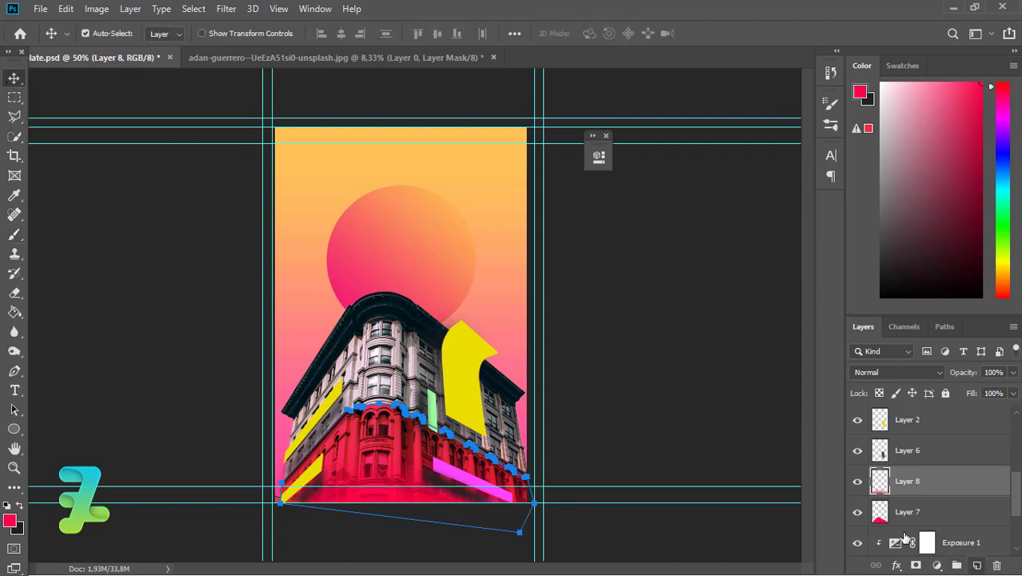
left_click(15, 371)
right_click(450, 108)
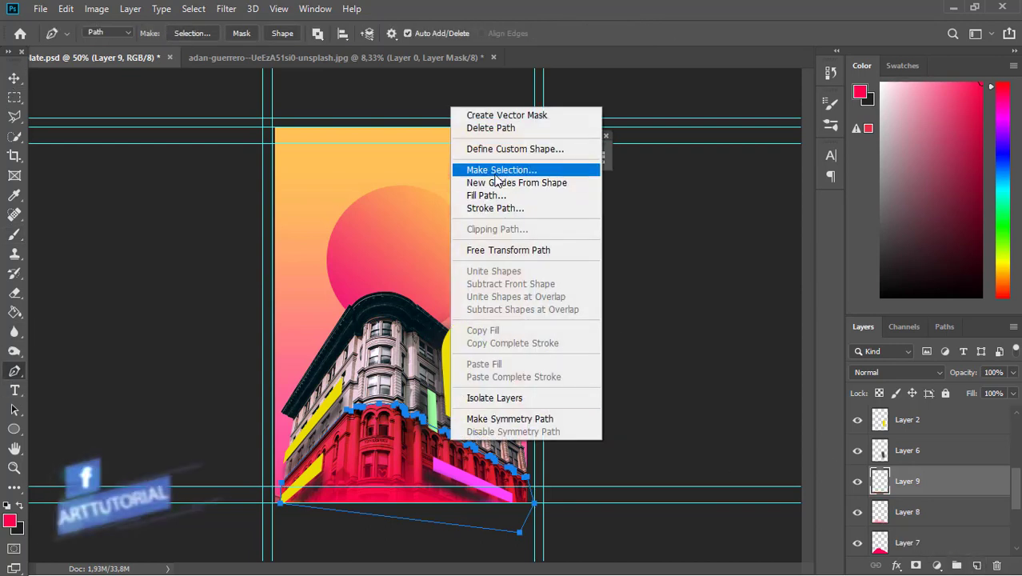
left_click(491, 127)
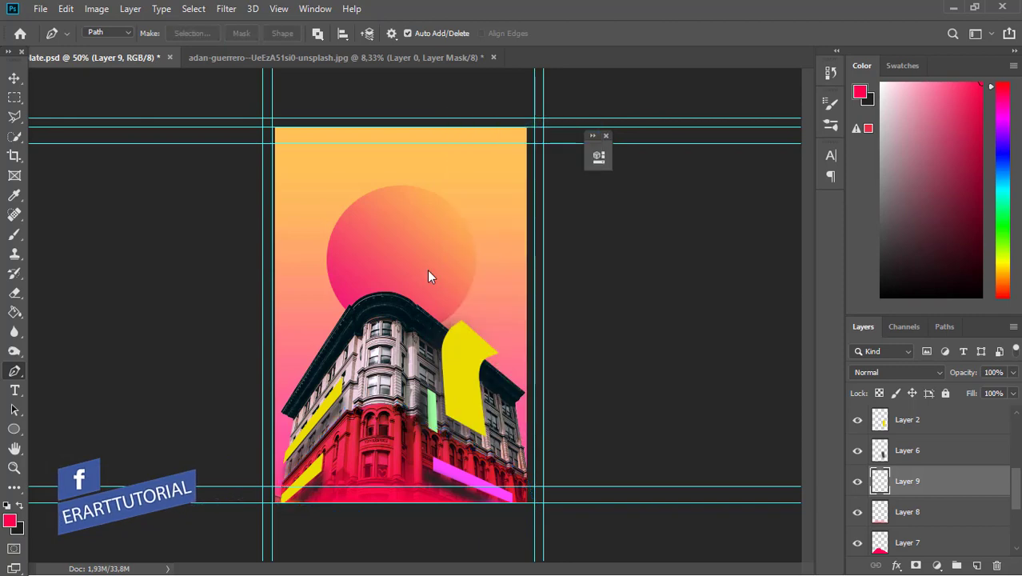
scroll(428, 276, "up", 1)
scroll(427, 276, "up", 1)
scroll(427, 275, "up", 1)
scroll(428, 276, "up", 1)
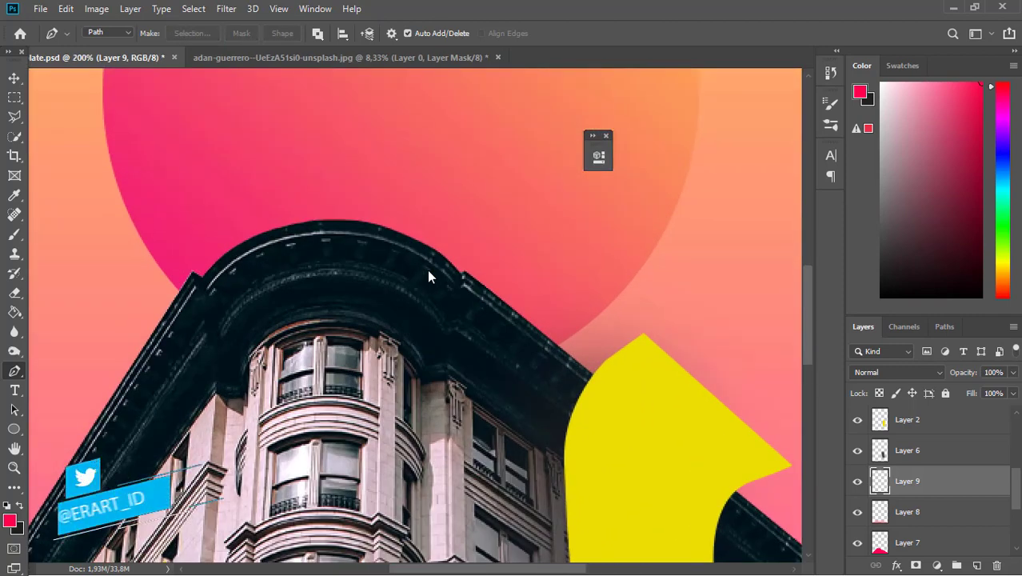
- Start a pen path down the corner tower's edge and along its curved ledge
left_click(421, 383)
left_click(423, 446)
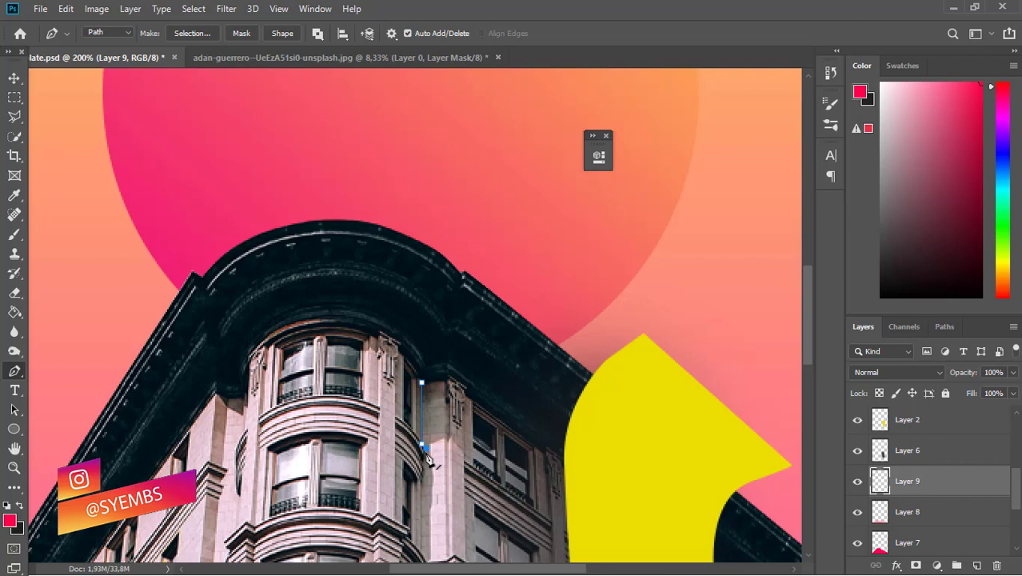
left_click(425, 453)
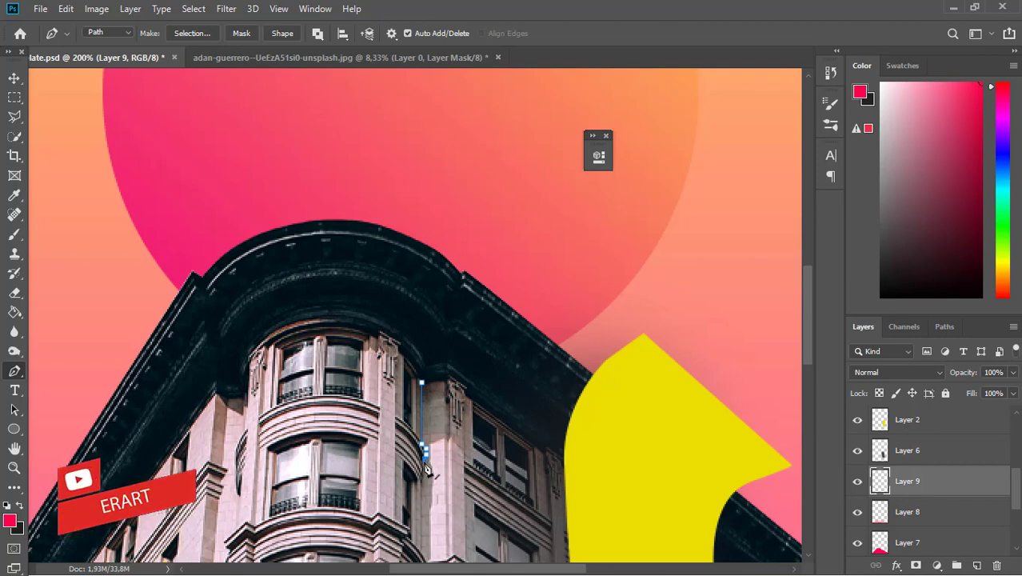
left_click(424, 468)
left_click_drag(421, 480, 445, 479)
left_click(462, 488)
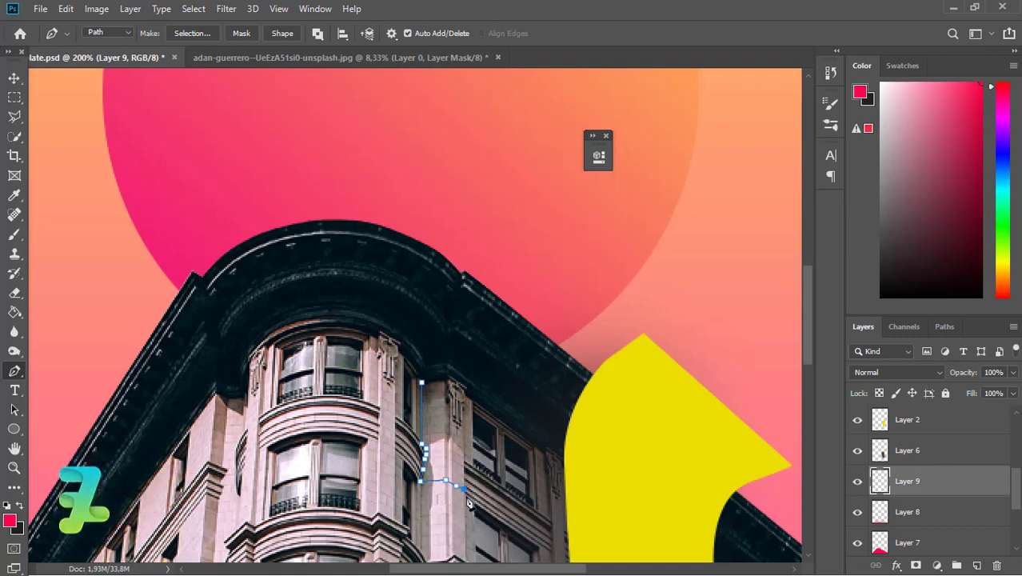
- Continue the path along the window ledge to the facade's right edge and upper corner
scroll(808, 352, "down", 2)
scroll(816, 368, "down", 3)
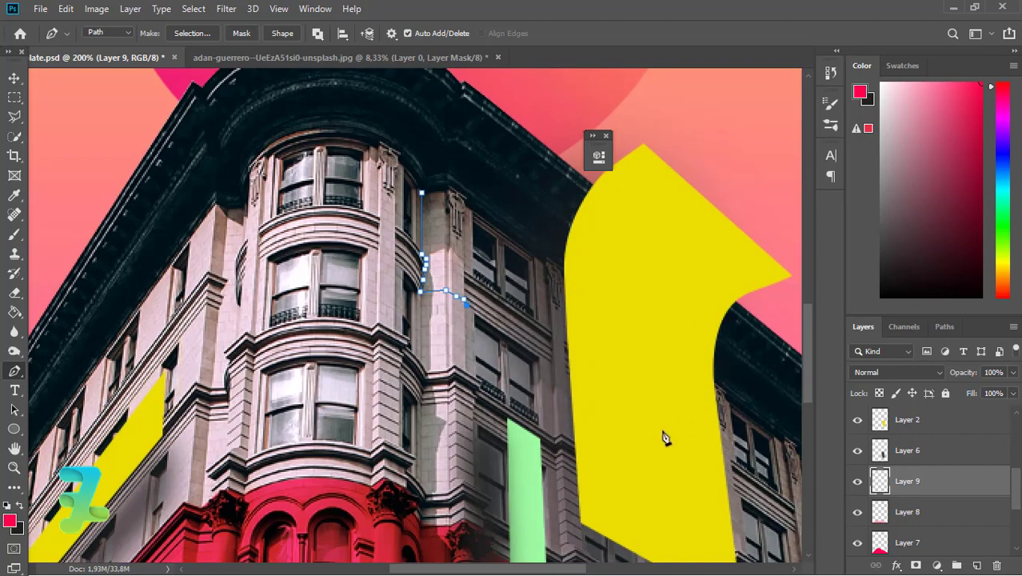
left_click_drag(543, 573, 567, 572)
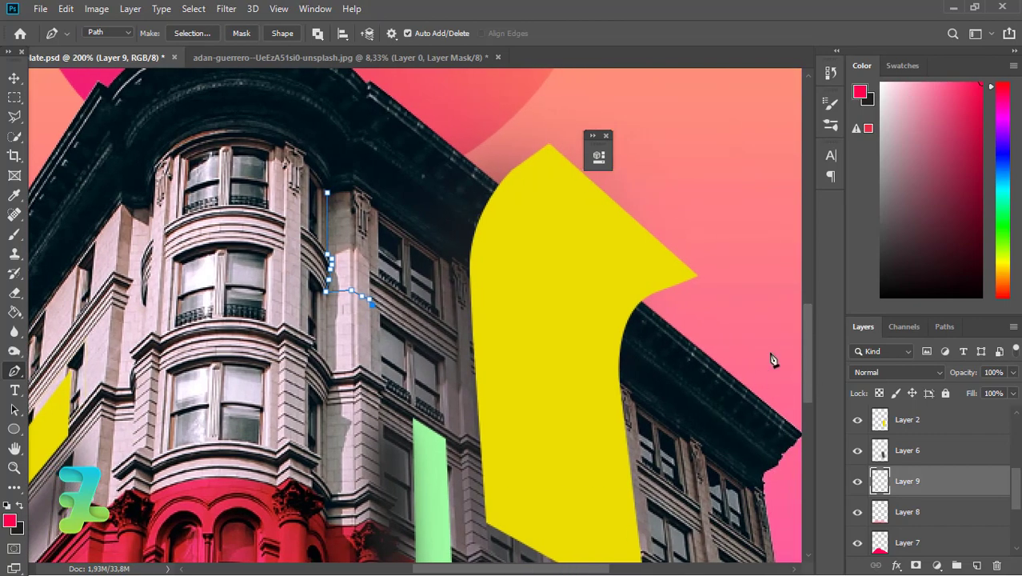
scroll(812, 331, "down", 2)
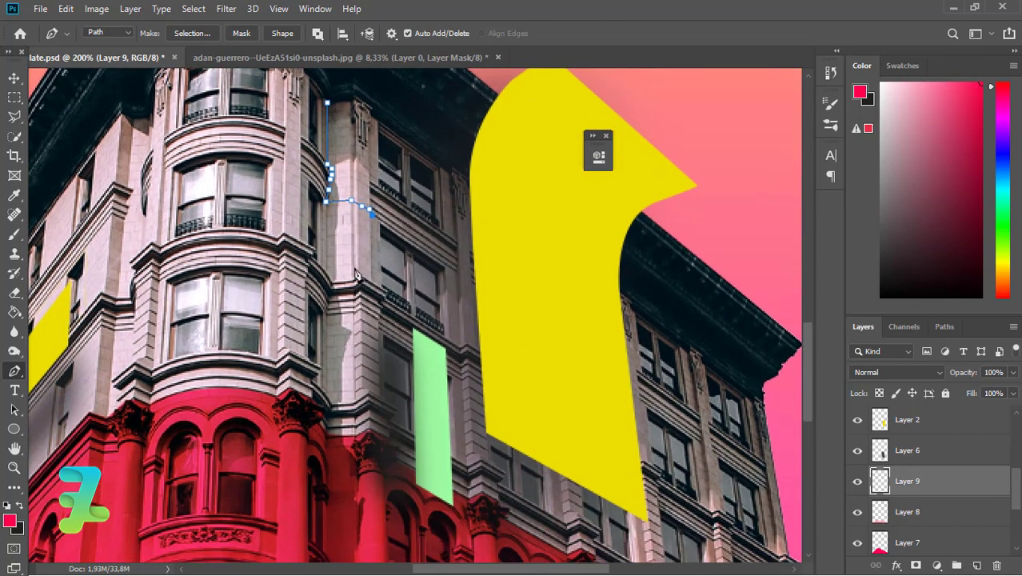
left_click(383, 226)
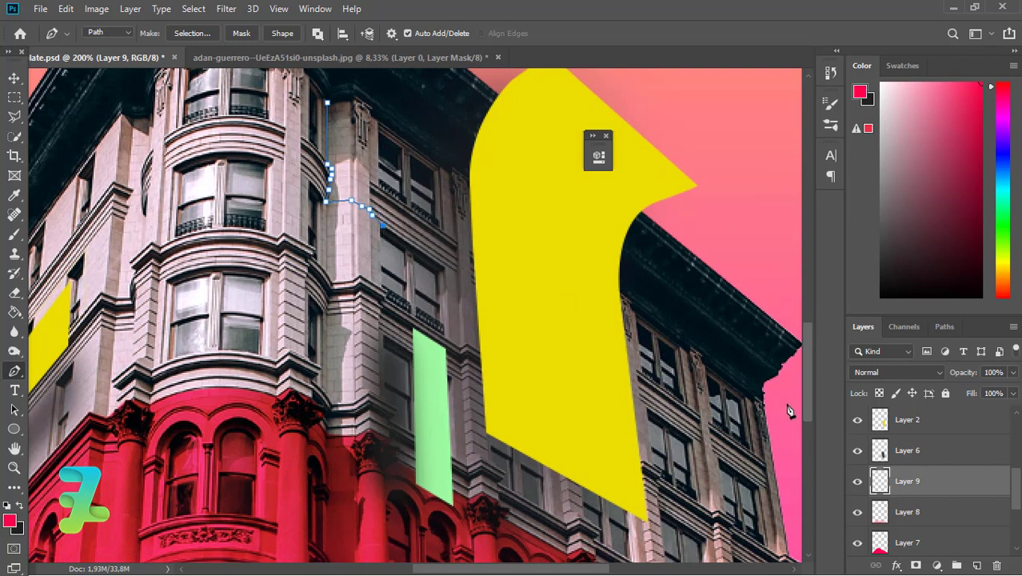
left_click(773, 494)
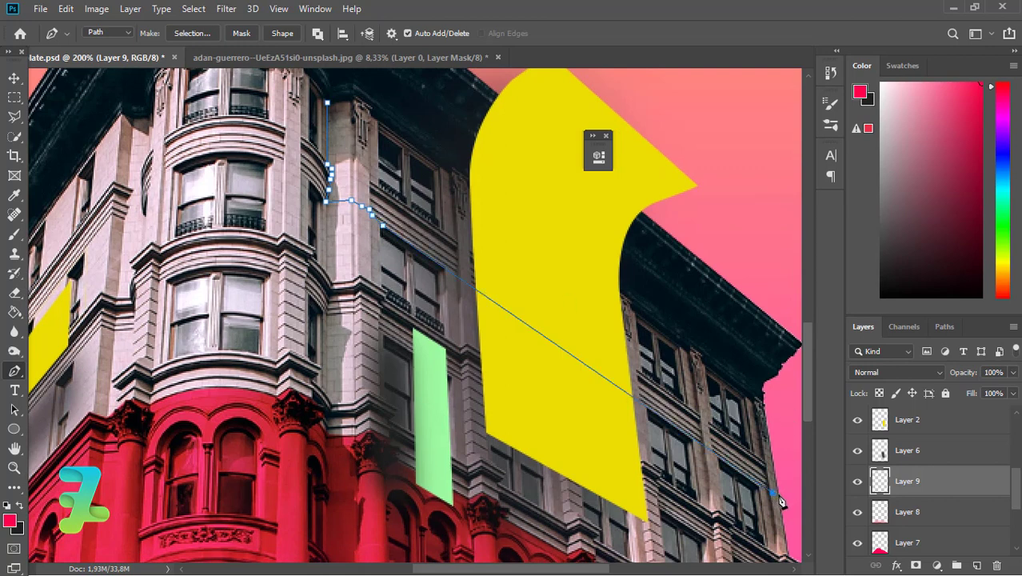
left_click(778, 493)
left_click(355, 99)
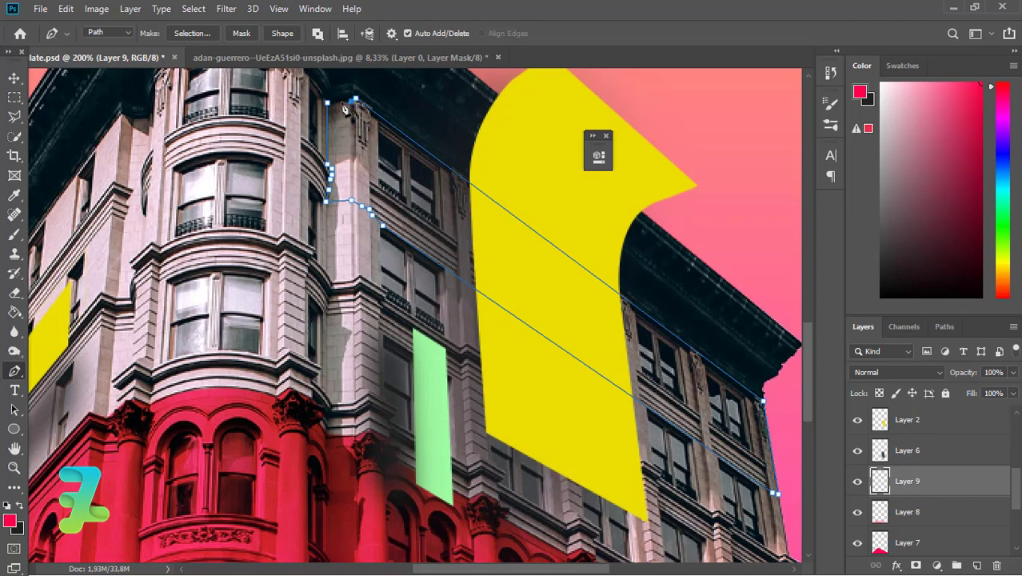
- Fill the facade path with cyan 00eaff
right_click(372, 136)
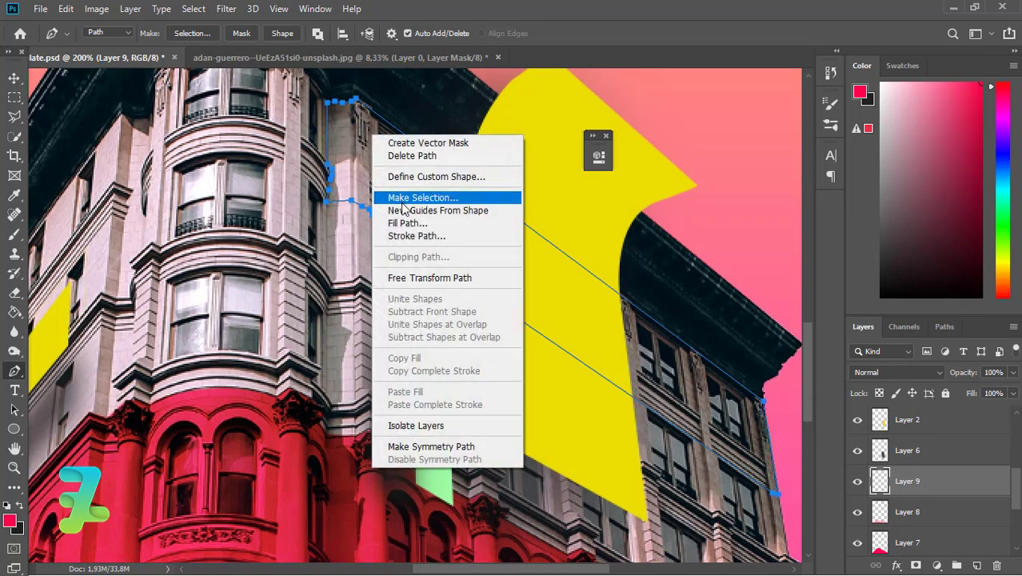
left_click(404, 223)
left_click(486, 136)
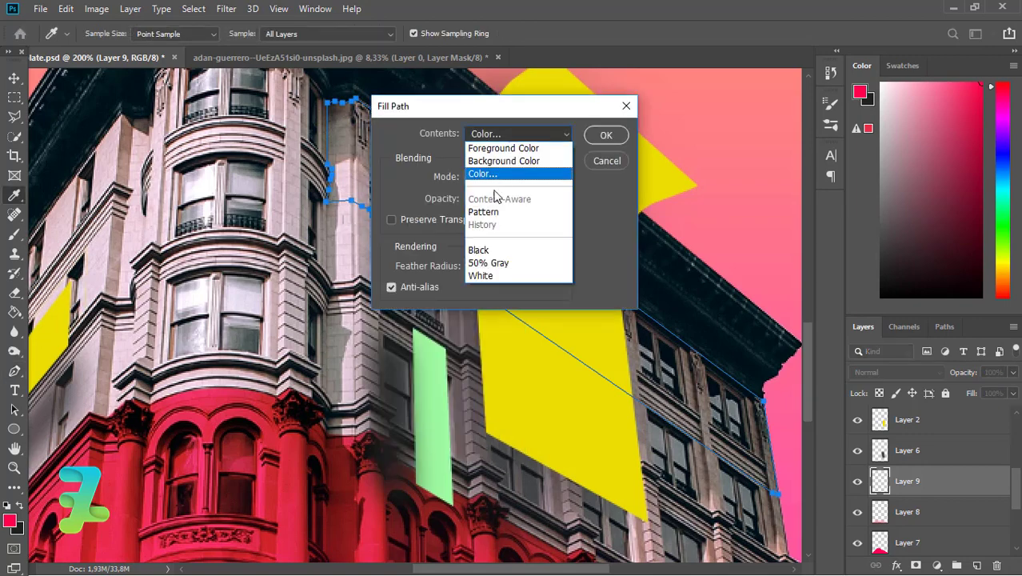
left_click(488, 174)
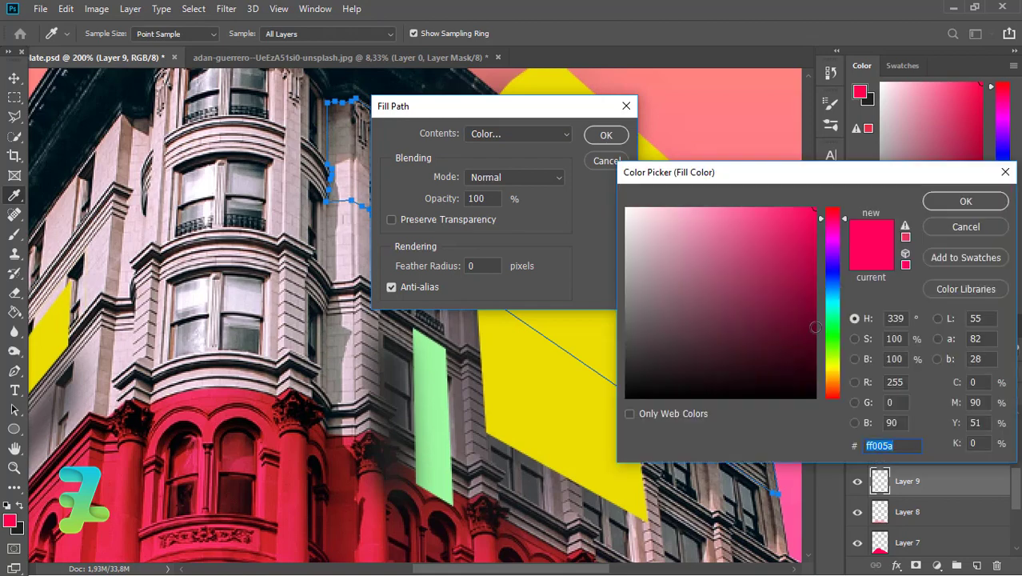
left_click_drag(836, 308, 834, 302)
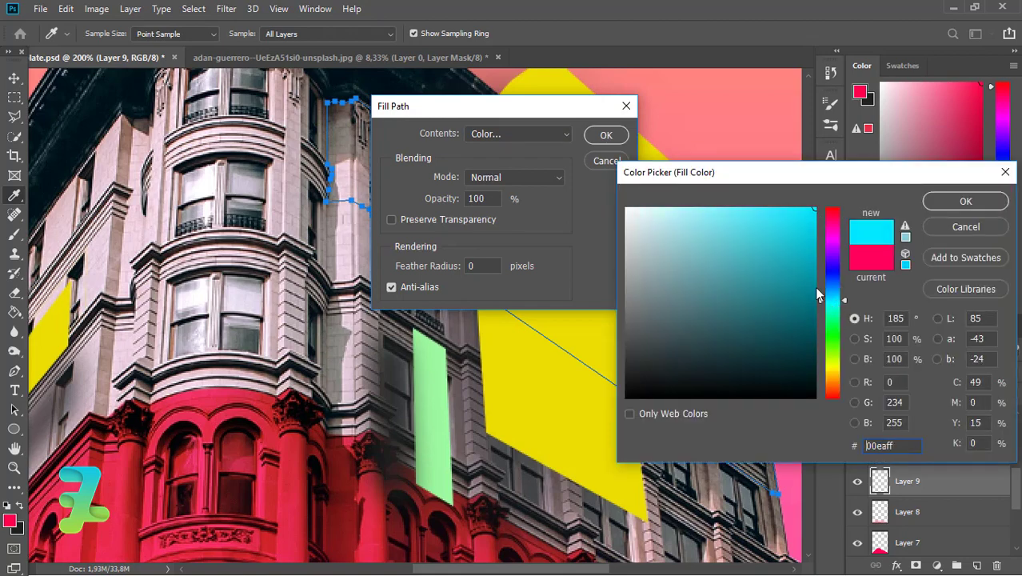
left_click(960, 200)
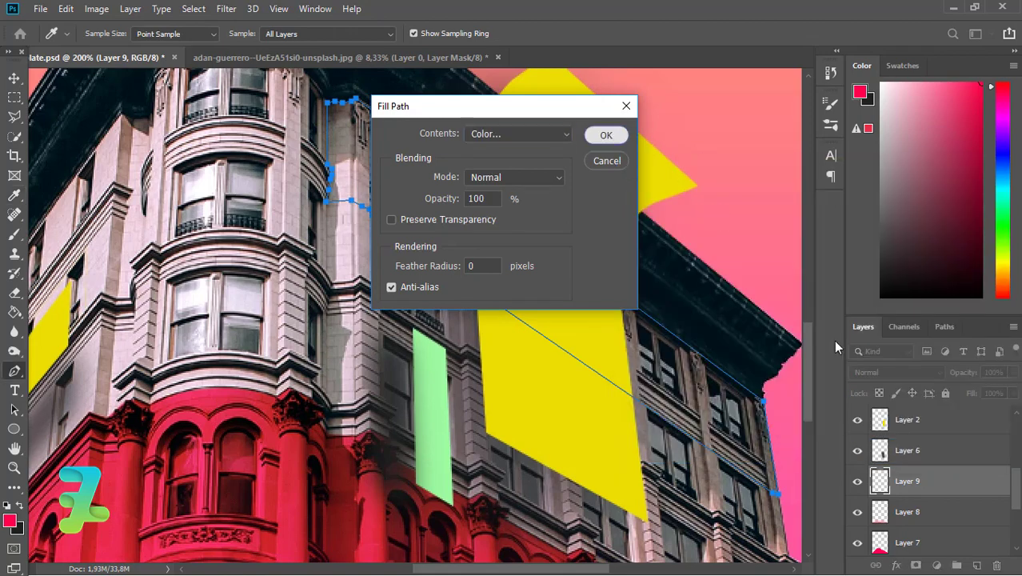
key("Return")
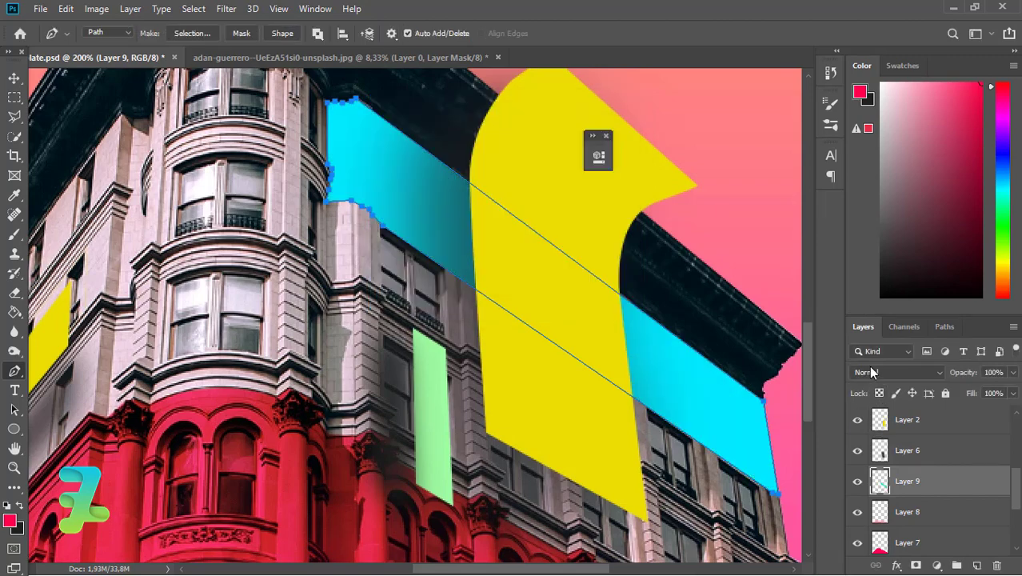
- Blend the cyan layer in Multiply mode and delete the path outline
left_click(872, 372)
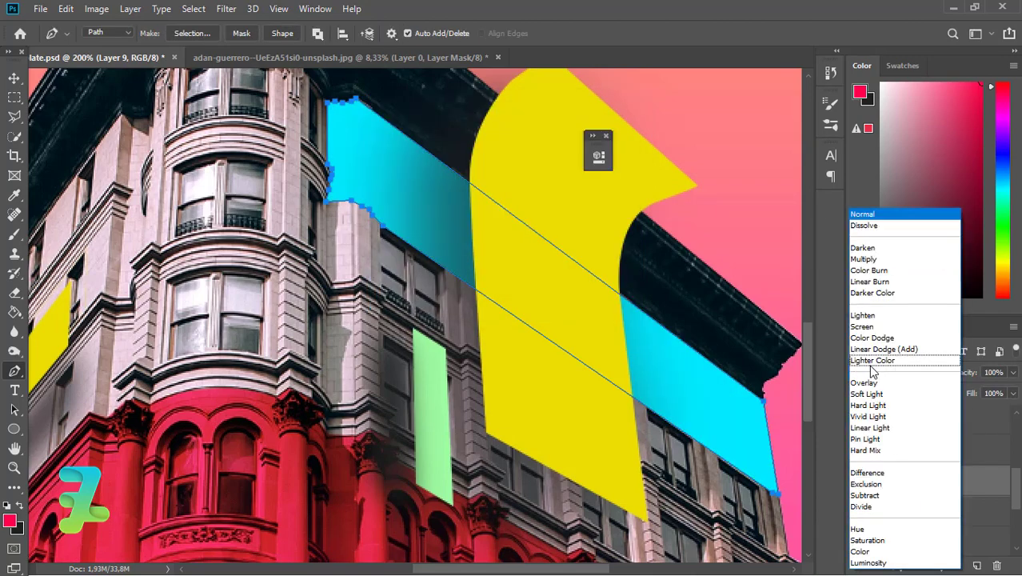
left_click(862, 259)
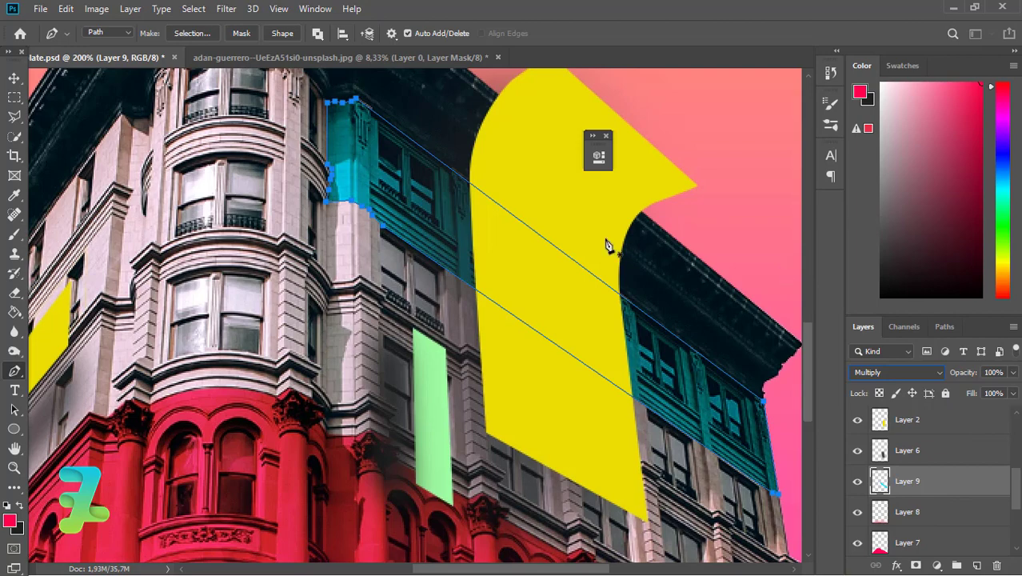
right_click(452, 229)
left_click(462, 244)
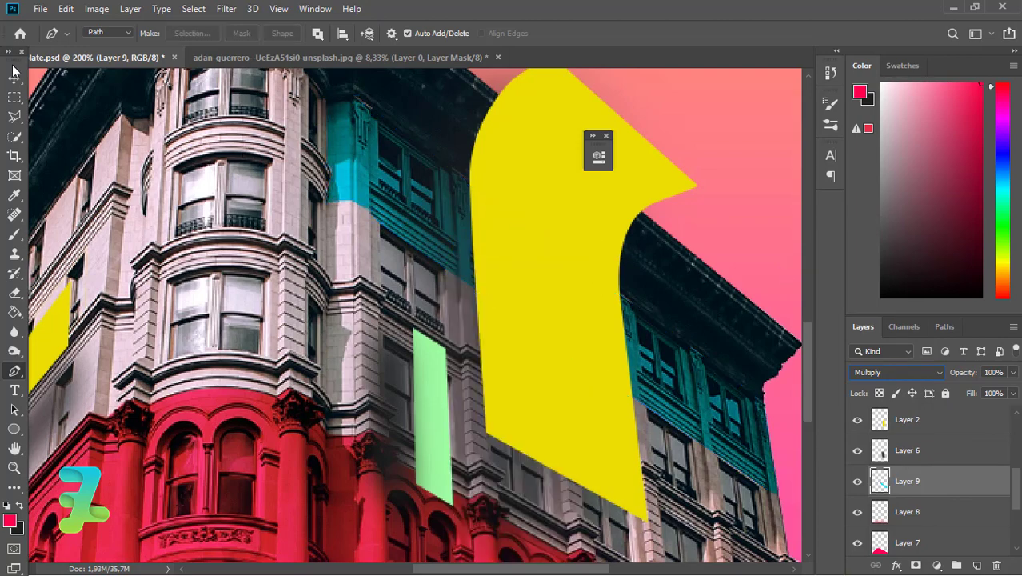
left_click(13, 76)
- Create Layer 10 as a new empty layer at the top of the Layers panel
key("ctrl+minus")
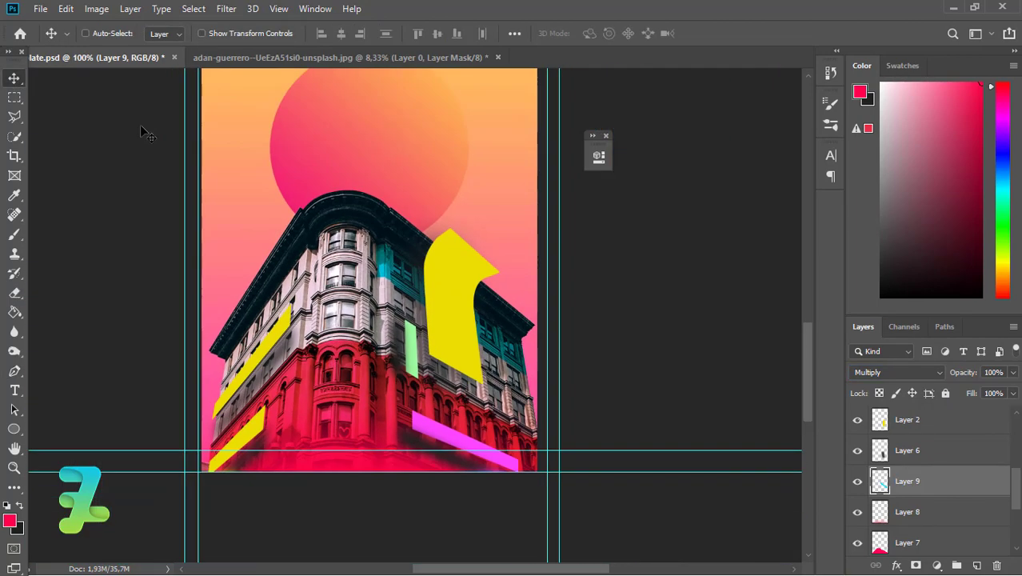
key("ctrl+minus")
key("ctrl+minus")
key("ctrl+plus")
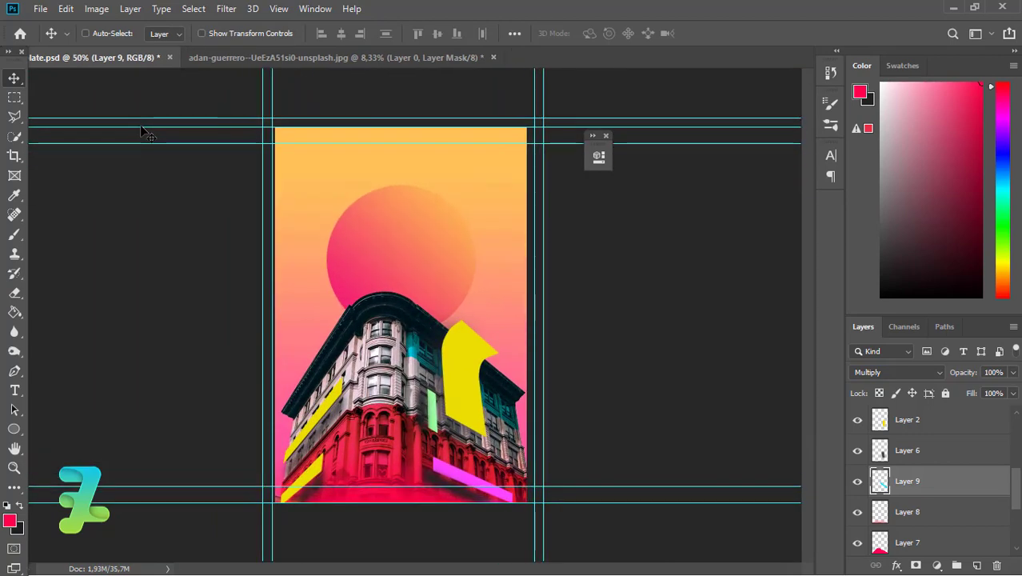
key("ctrl+plus")
key("ctrl+plus")
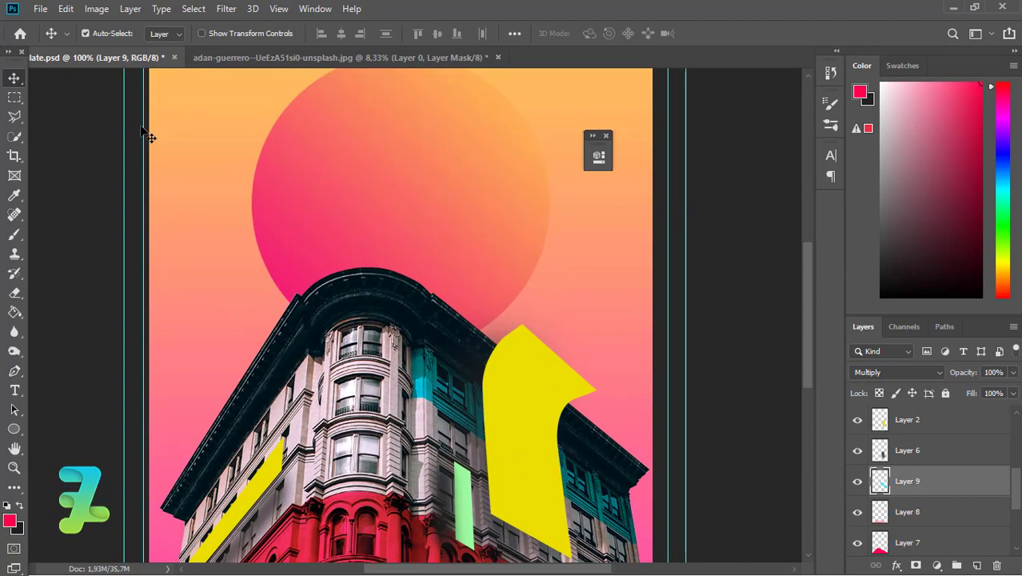
left_click_drag(1016, 492, 1018, 426)
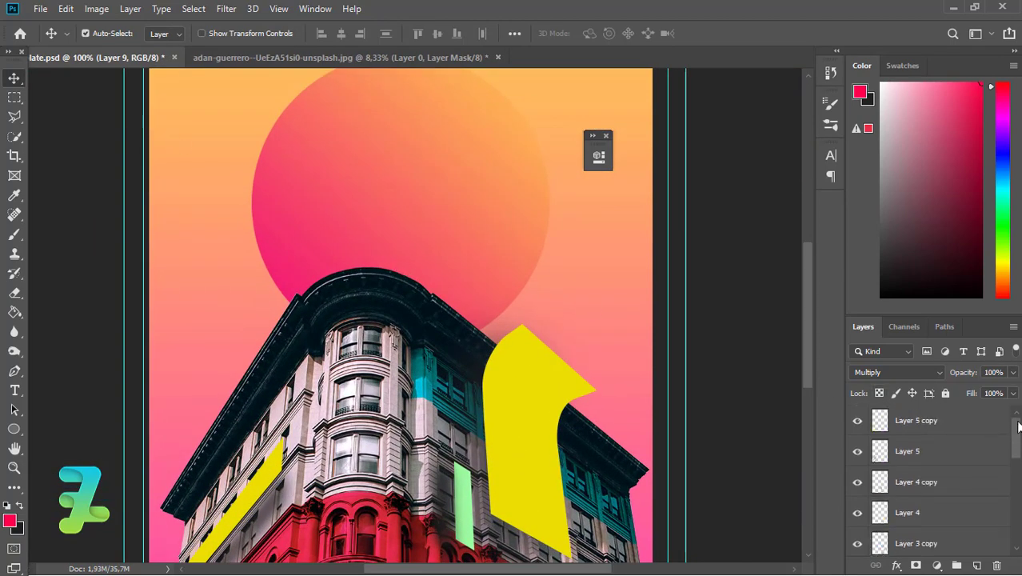
key("ctrl+shift+alt+e")
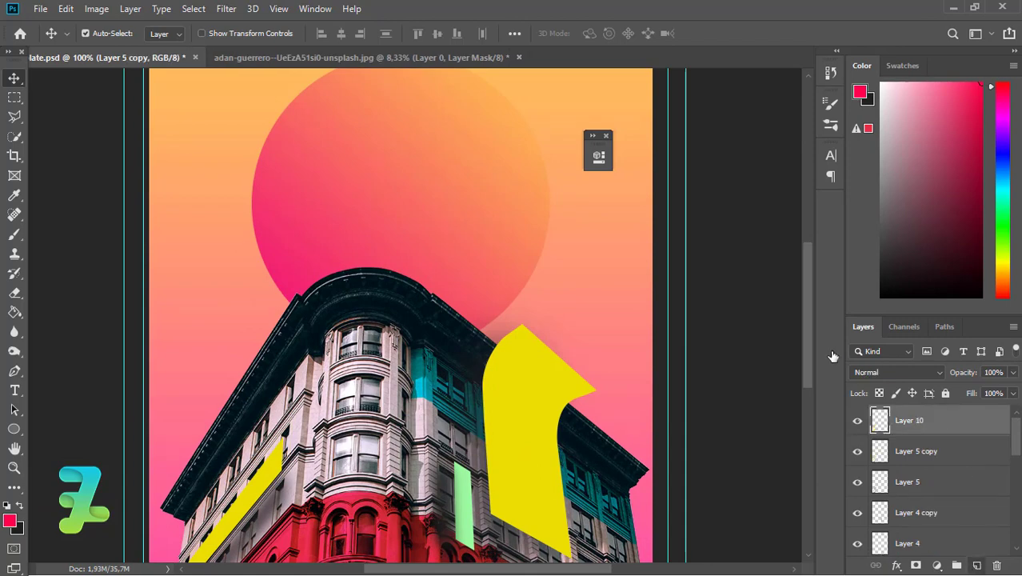
scroll(797, 256, "up", 5)
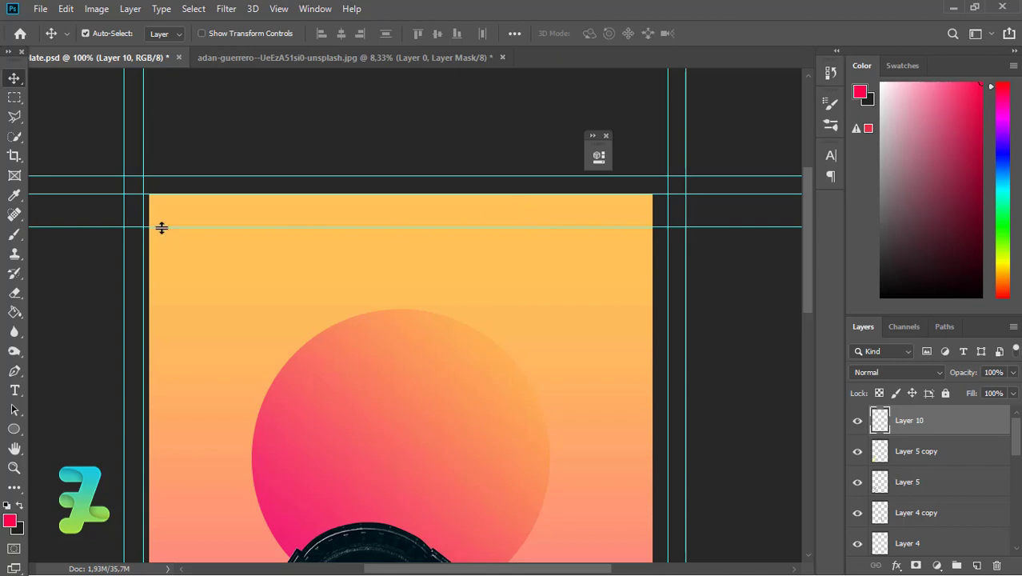
- Type the designer's credit name near the top-left and color it white (ffffff)
left_click(15, 391)
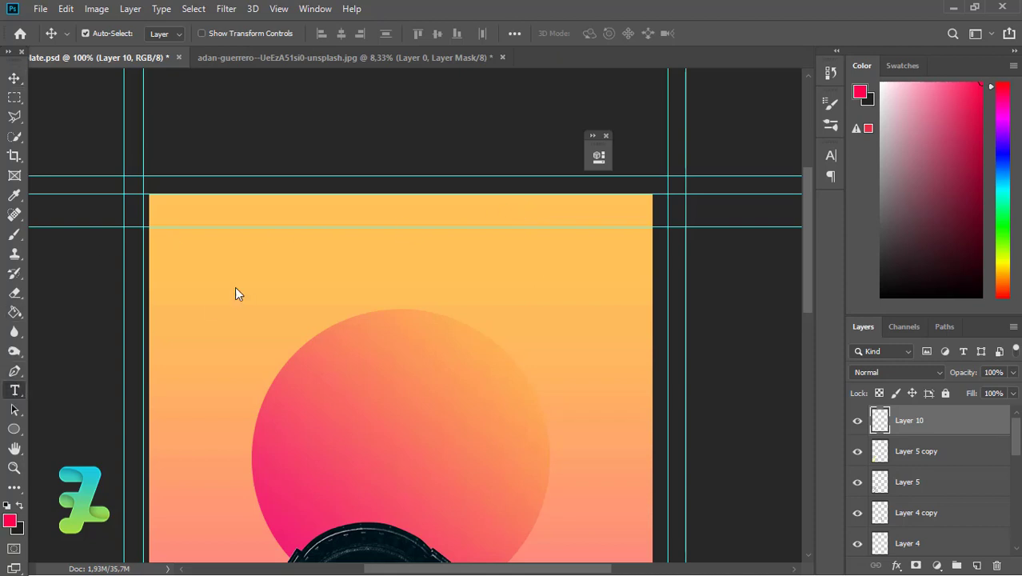
left_click(20, 391)
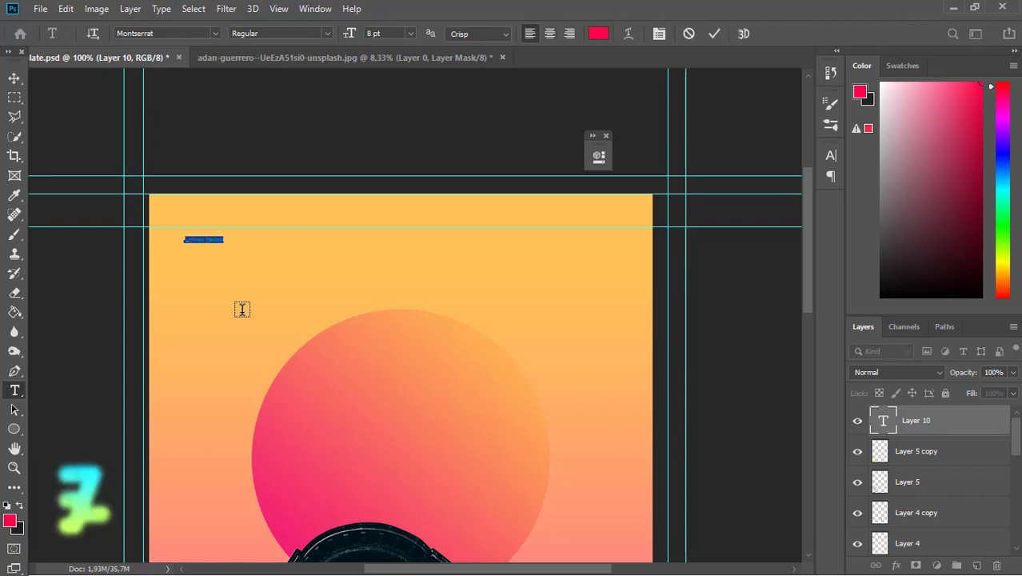
type("STYLE")
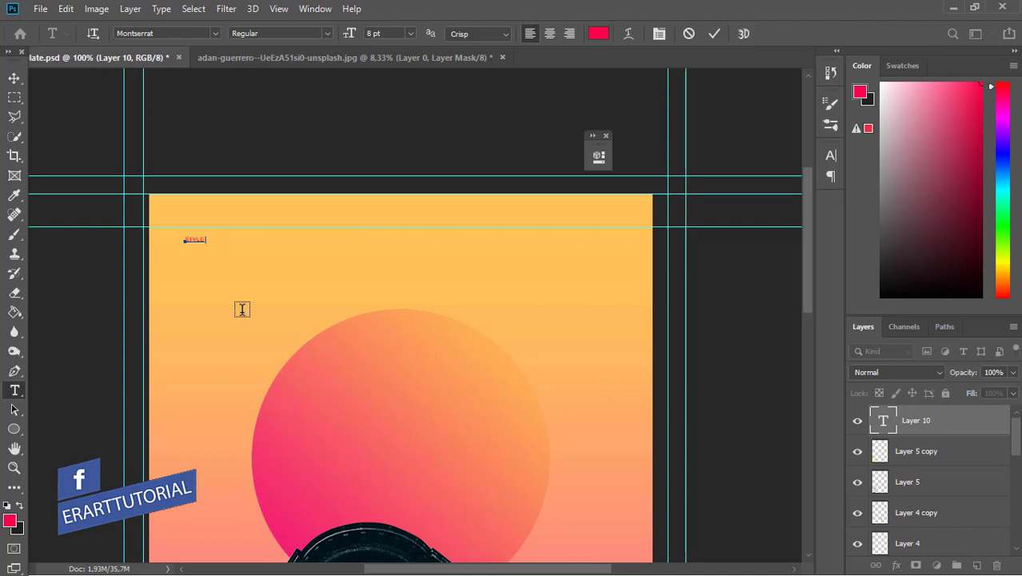
type(" MACDI")
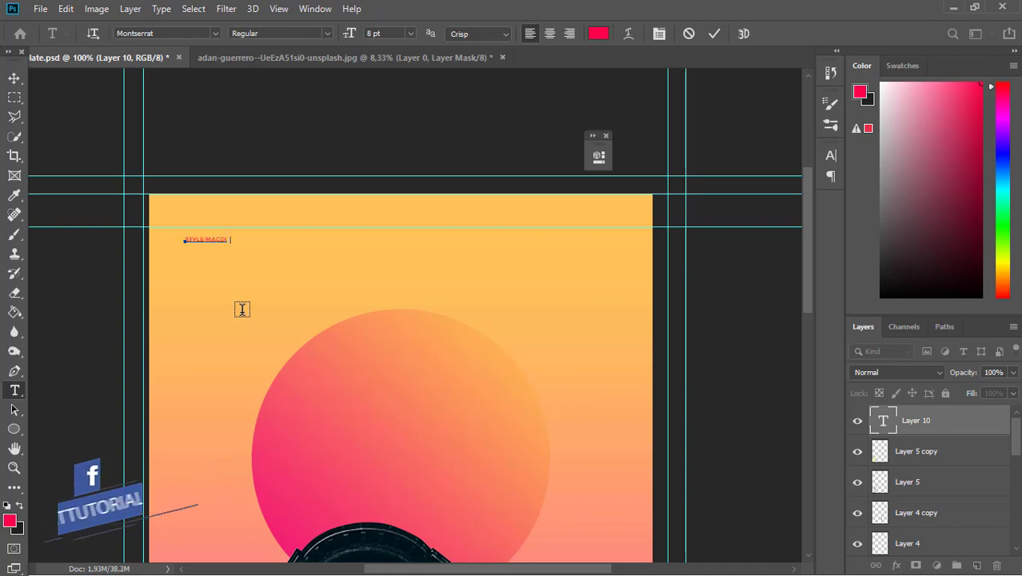
type("EL LOPEZ")
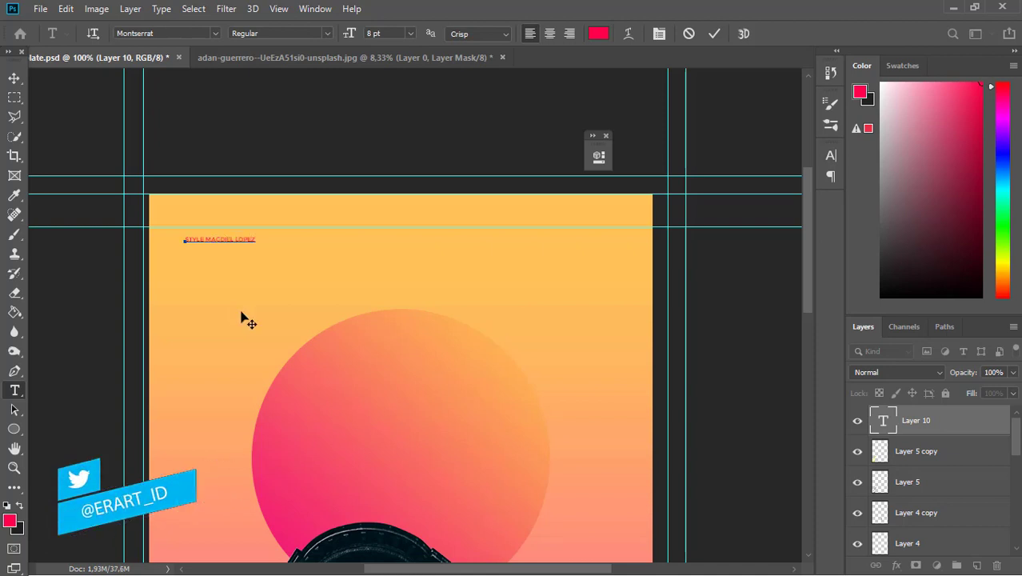
type("S")
key("ctrl+a")
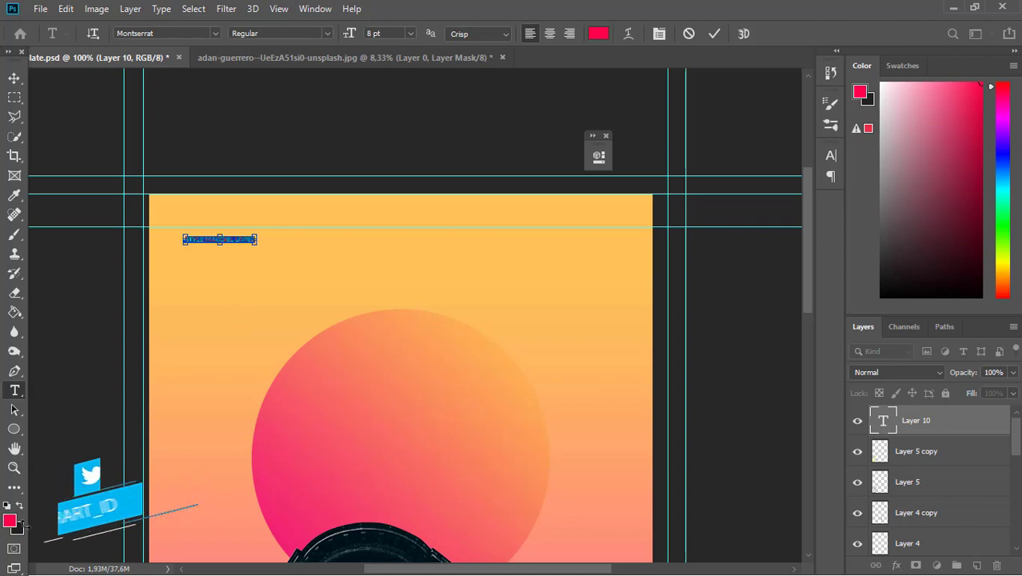
left_click(10, 521)
type("ffffff")
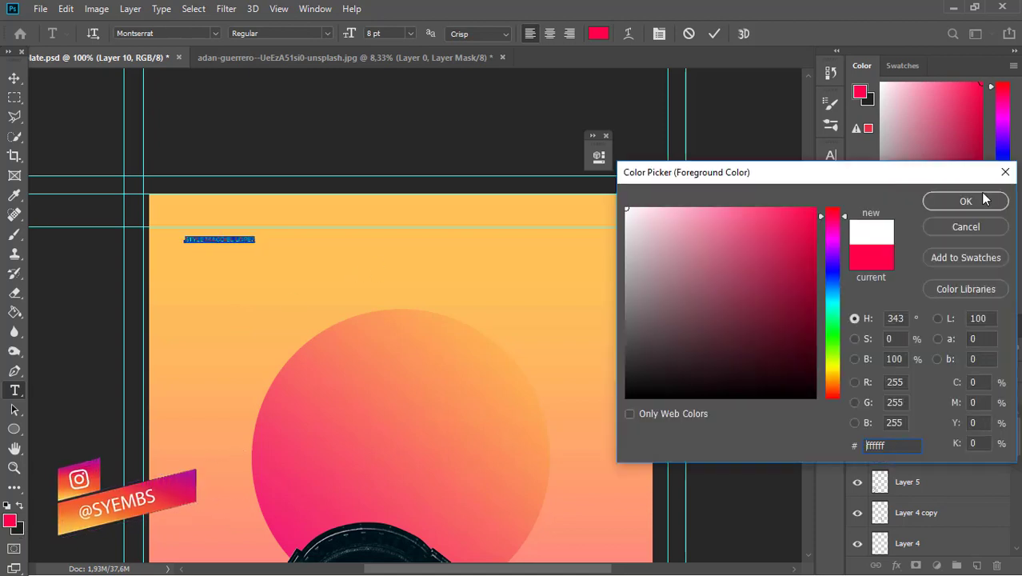
key("Return")
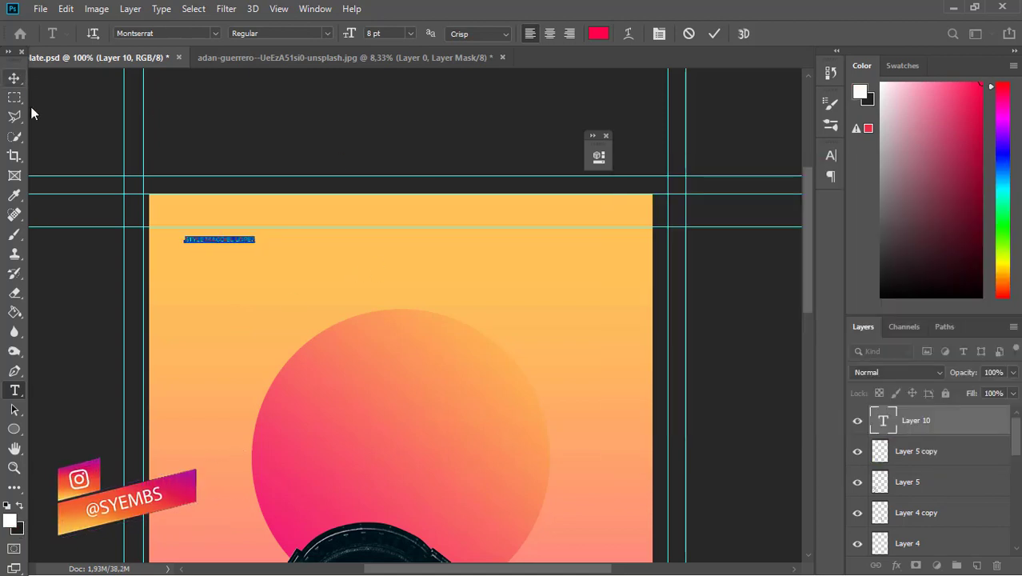
key("ctrl+Return")
key("v")
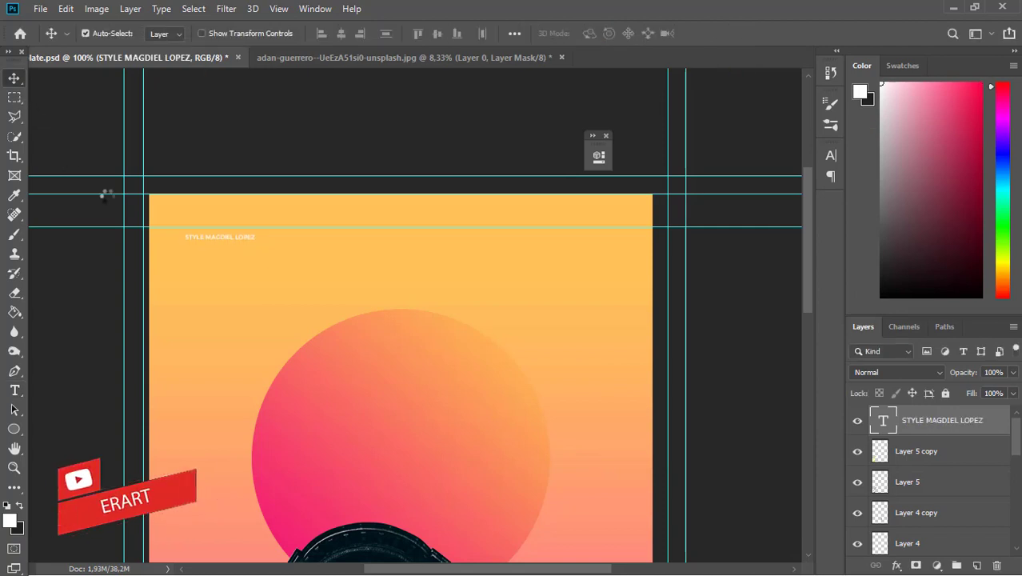
- Move the first credit to the top-left and add a second credit name at the top-right
mouse_move(190, 240)
left_mouse_down()
mouse_move(172, 214)
mouse_move(141, 230)
left_mouse_up()
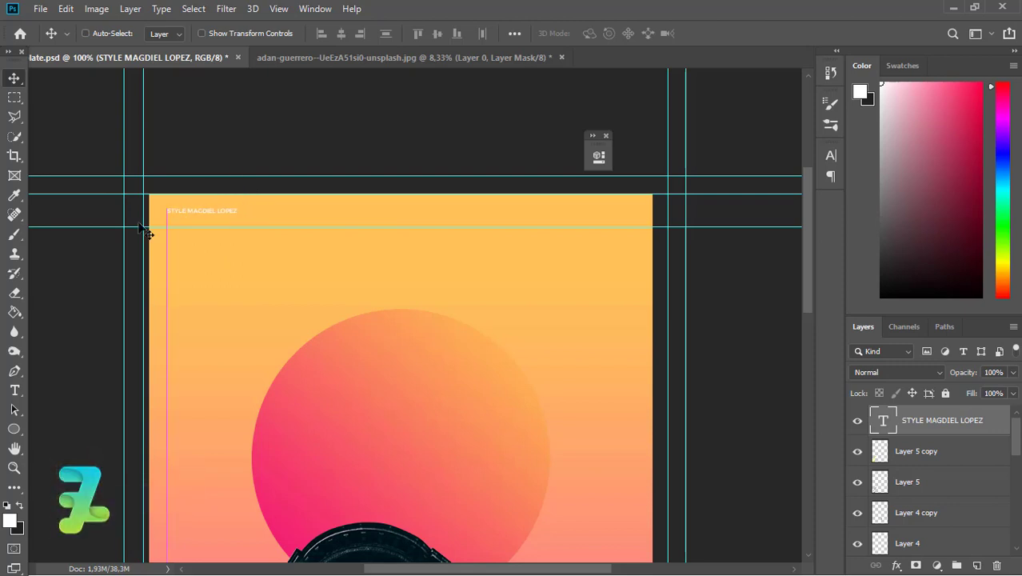
left_click(14, 391)
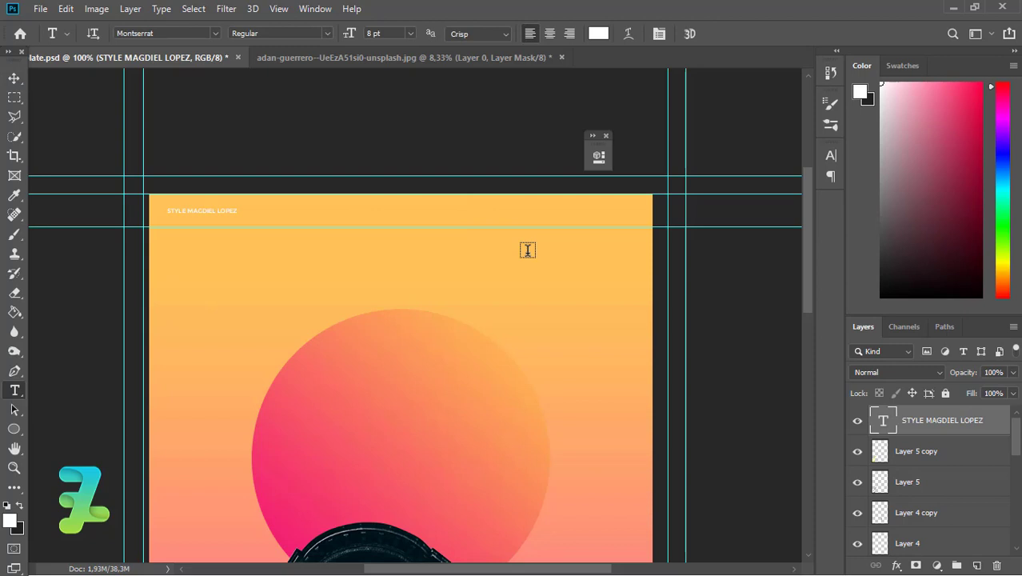
left_click(467, 215)
key("BackSpace")
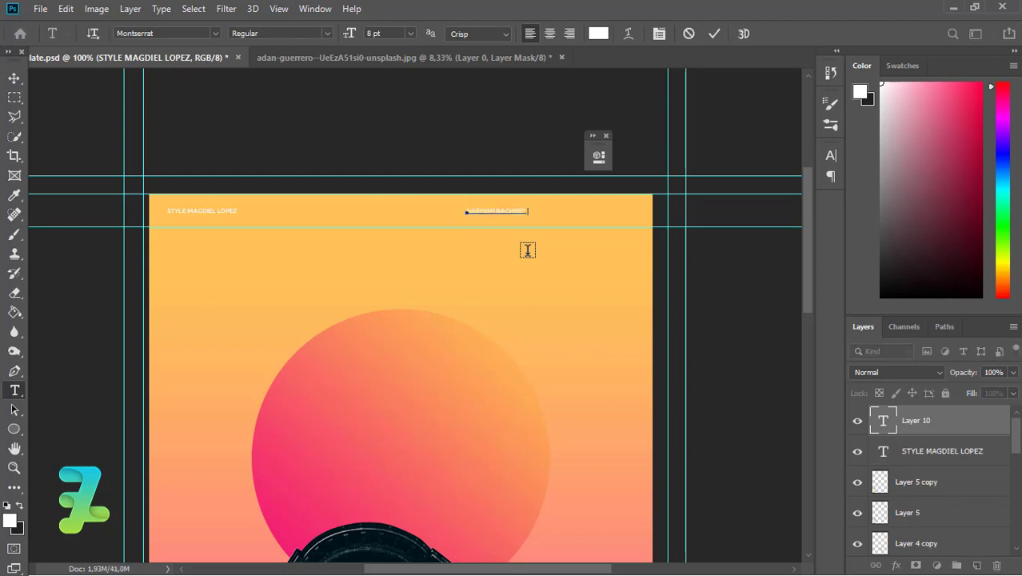
type("BAHARUDIN")
left_click(16, 79)
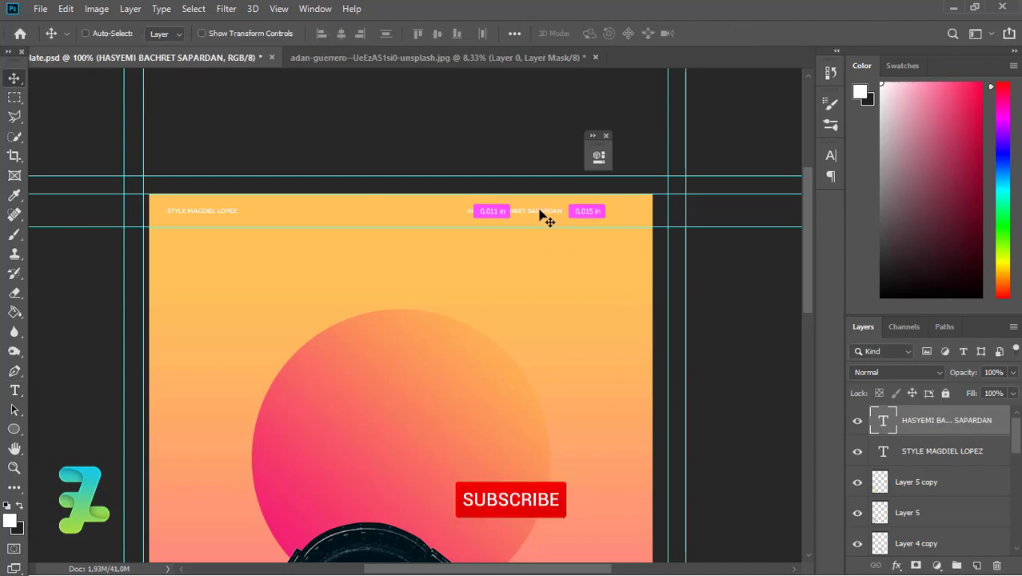
left_click_drag(538, 217, 612, 212)
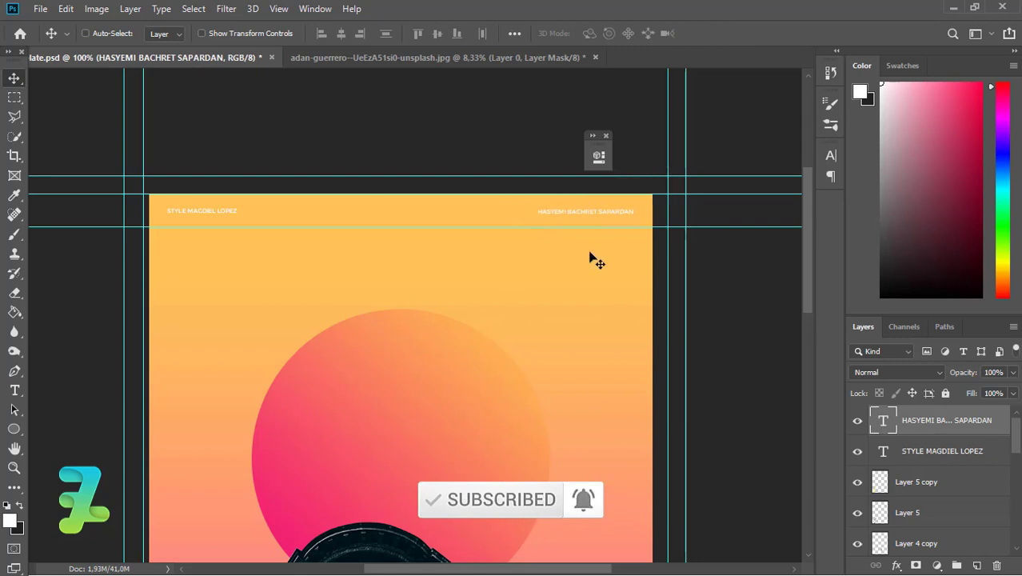
key("ctrl+minus")
key("ctrl+minus")
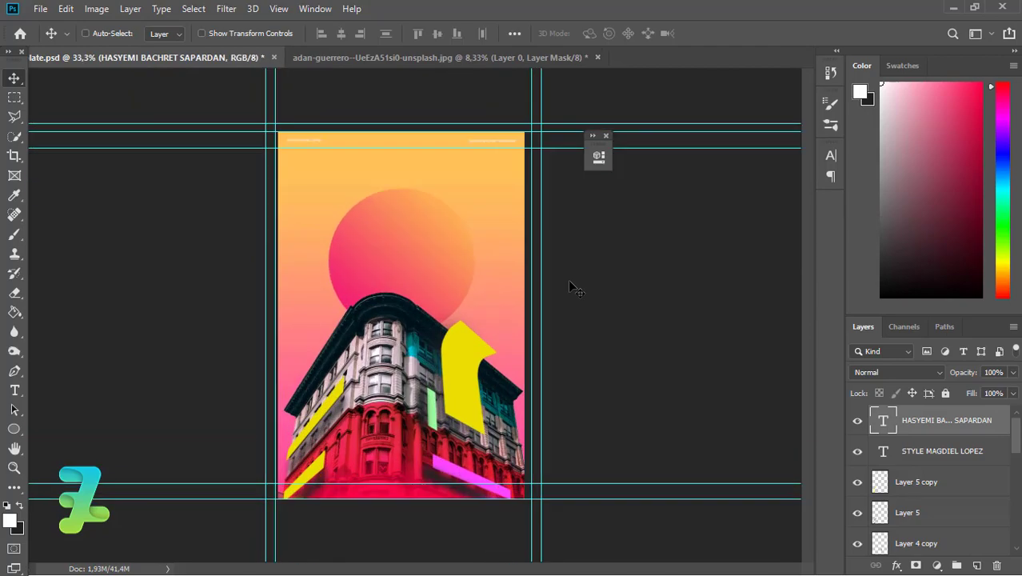
key("ctrl")
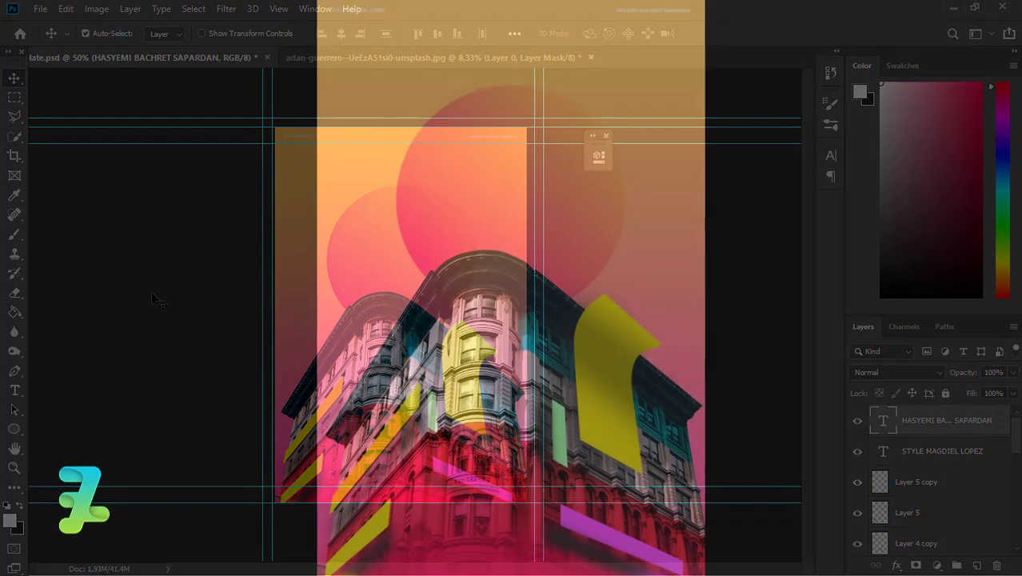